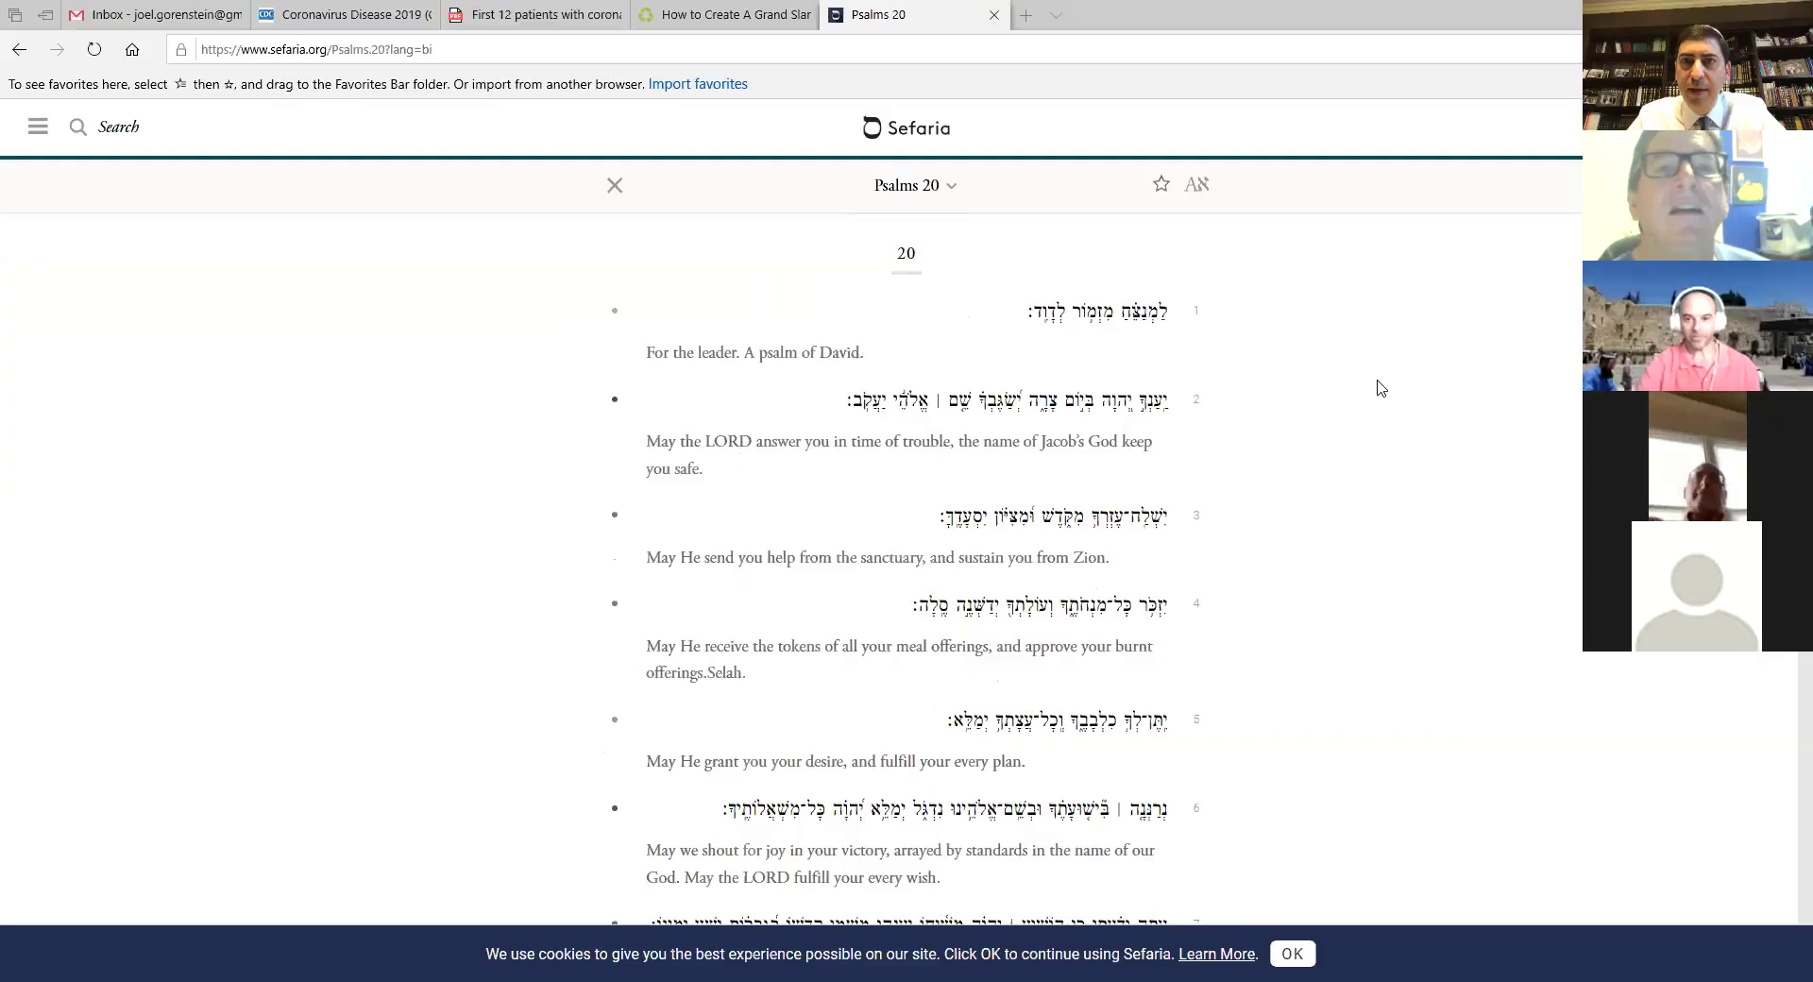
{"action": "scroll", "coordinate": [1329, 457], "scroll_direction": "down", "scroll_amount": 1}
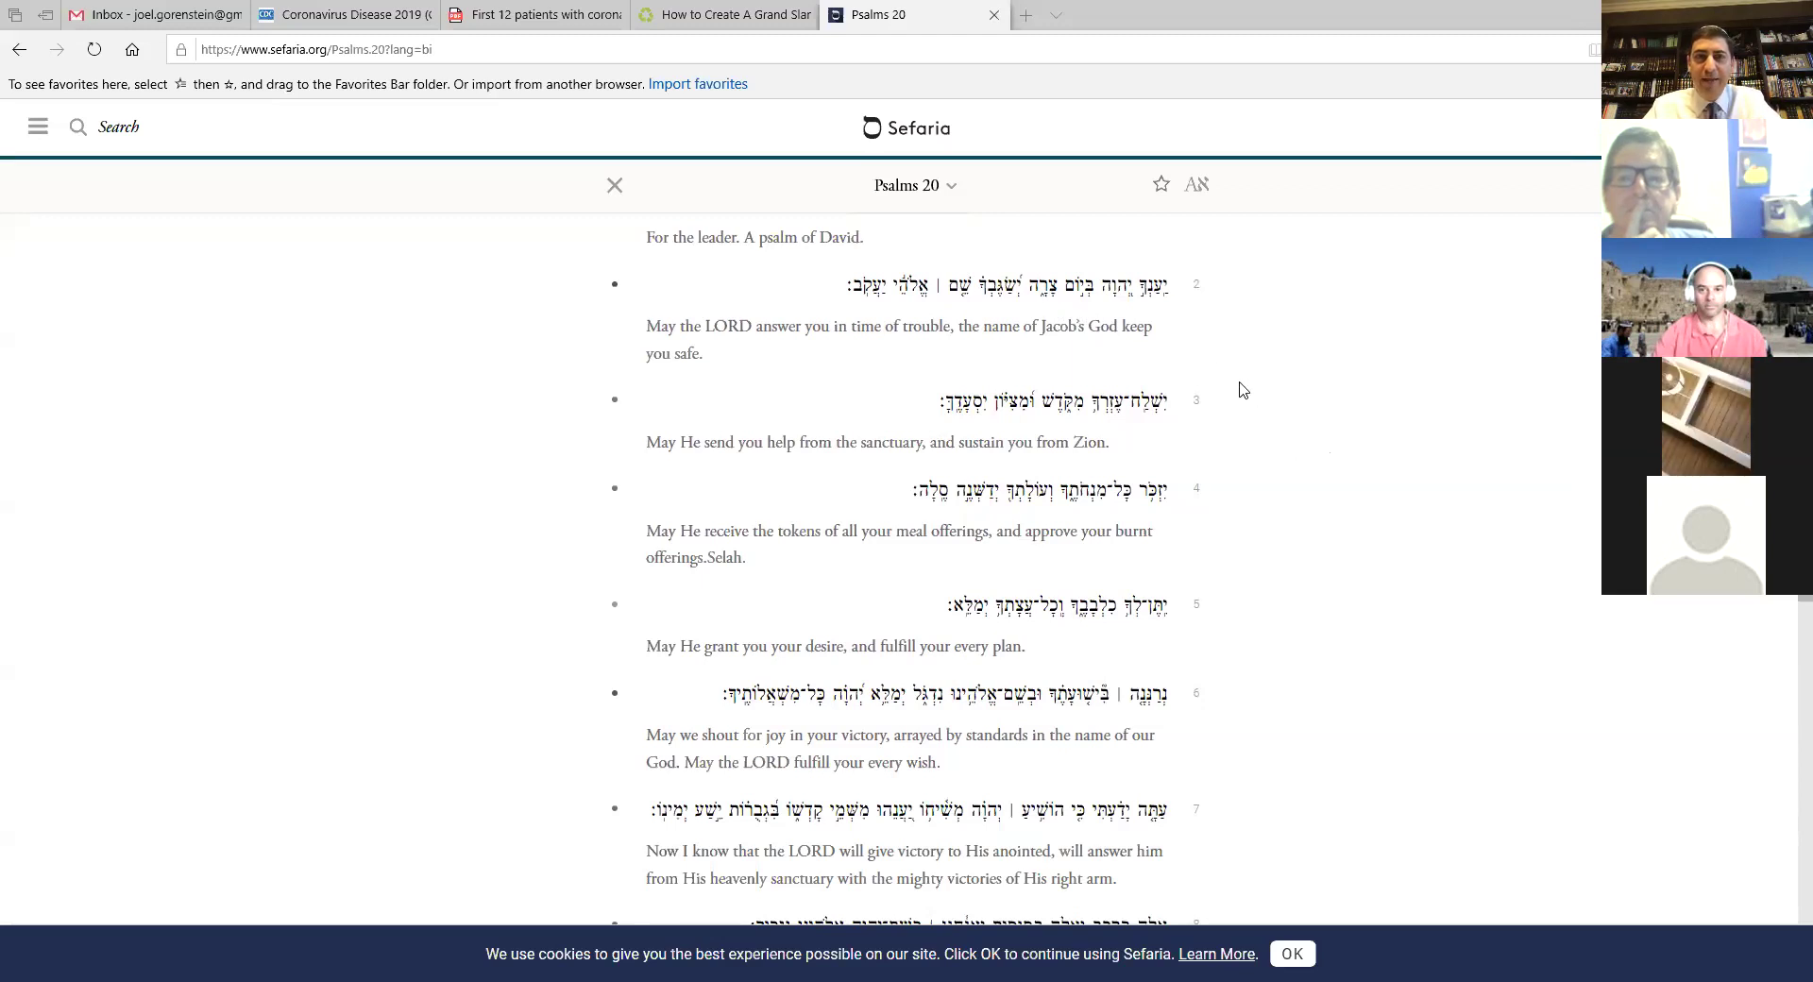
Step: Switch Psalms 20 to Hebrew only, then back to Hebrew with English
{"action": "left_click", "coordinate": [1197, 185]}
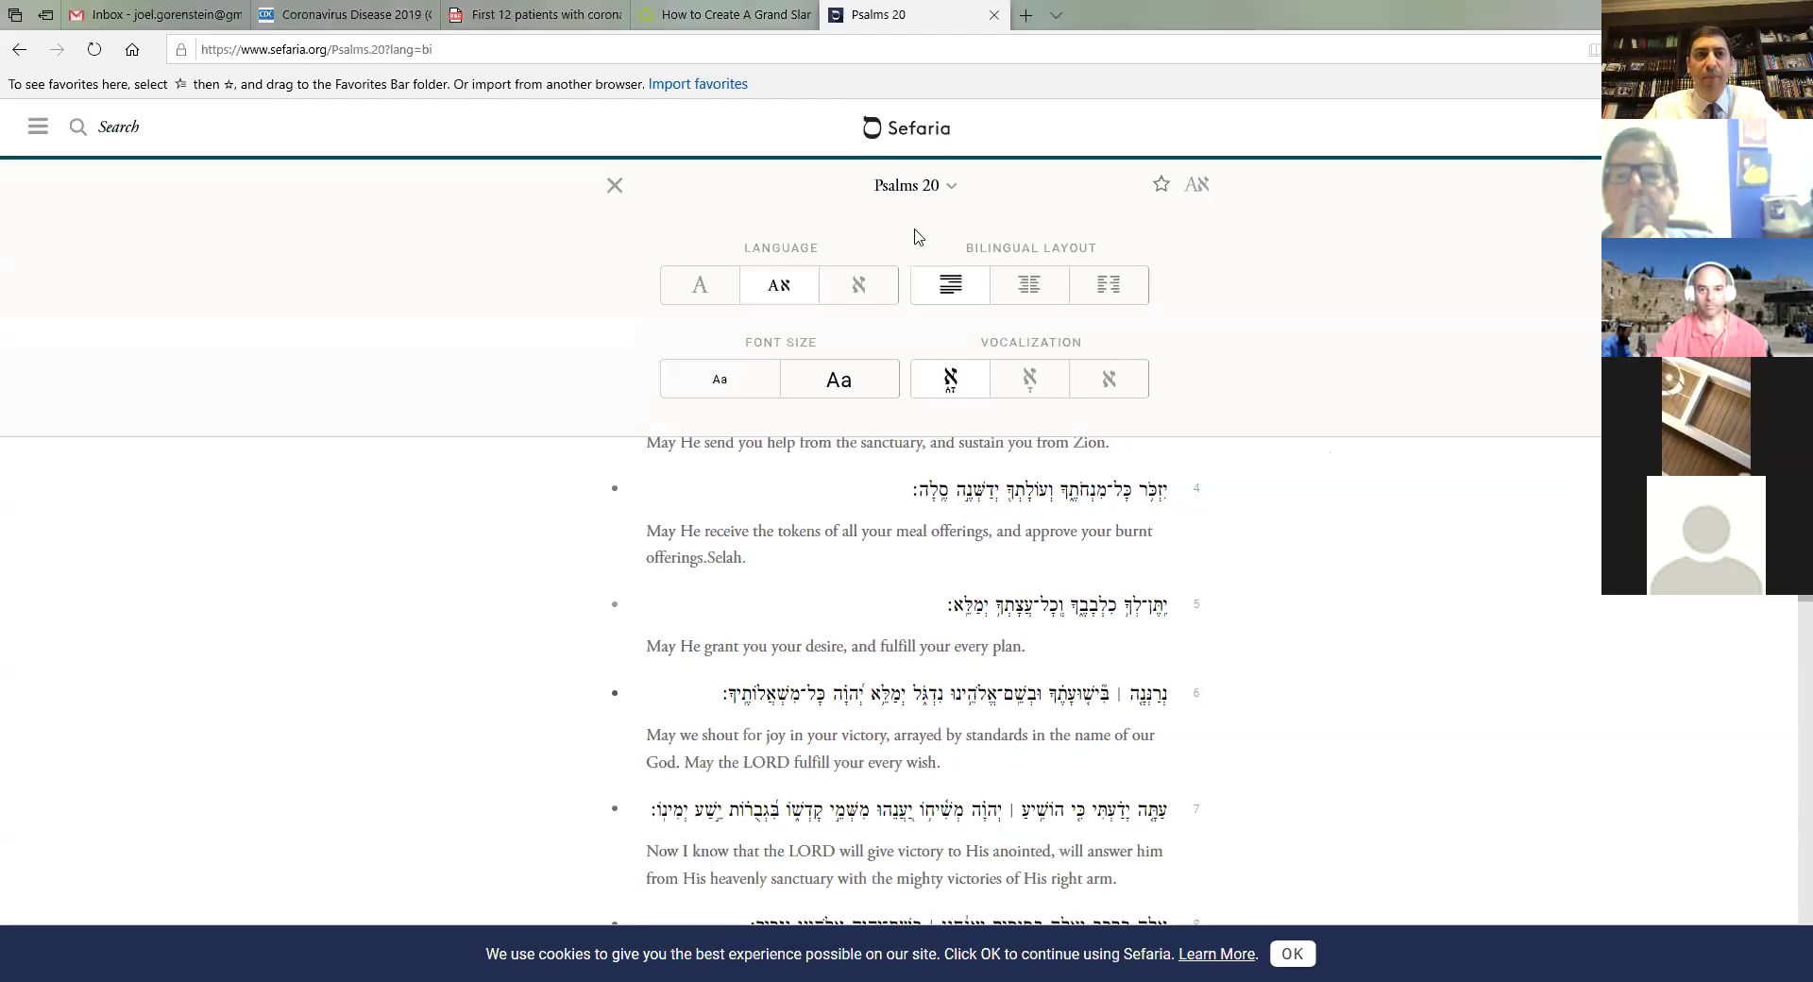
{"action": "left_click", "coordinate": [859, 287]}
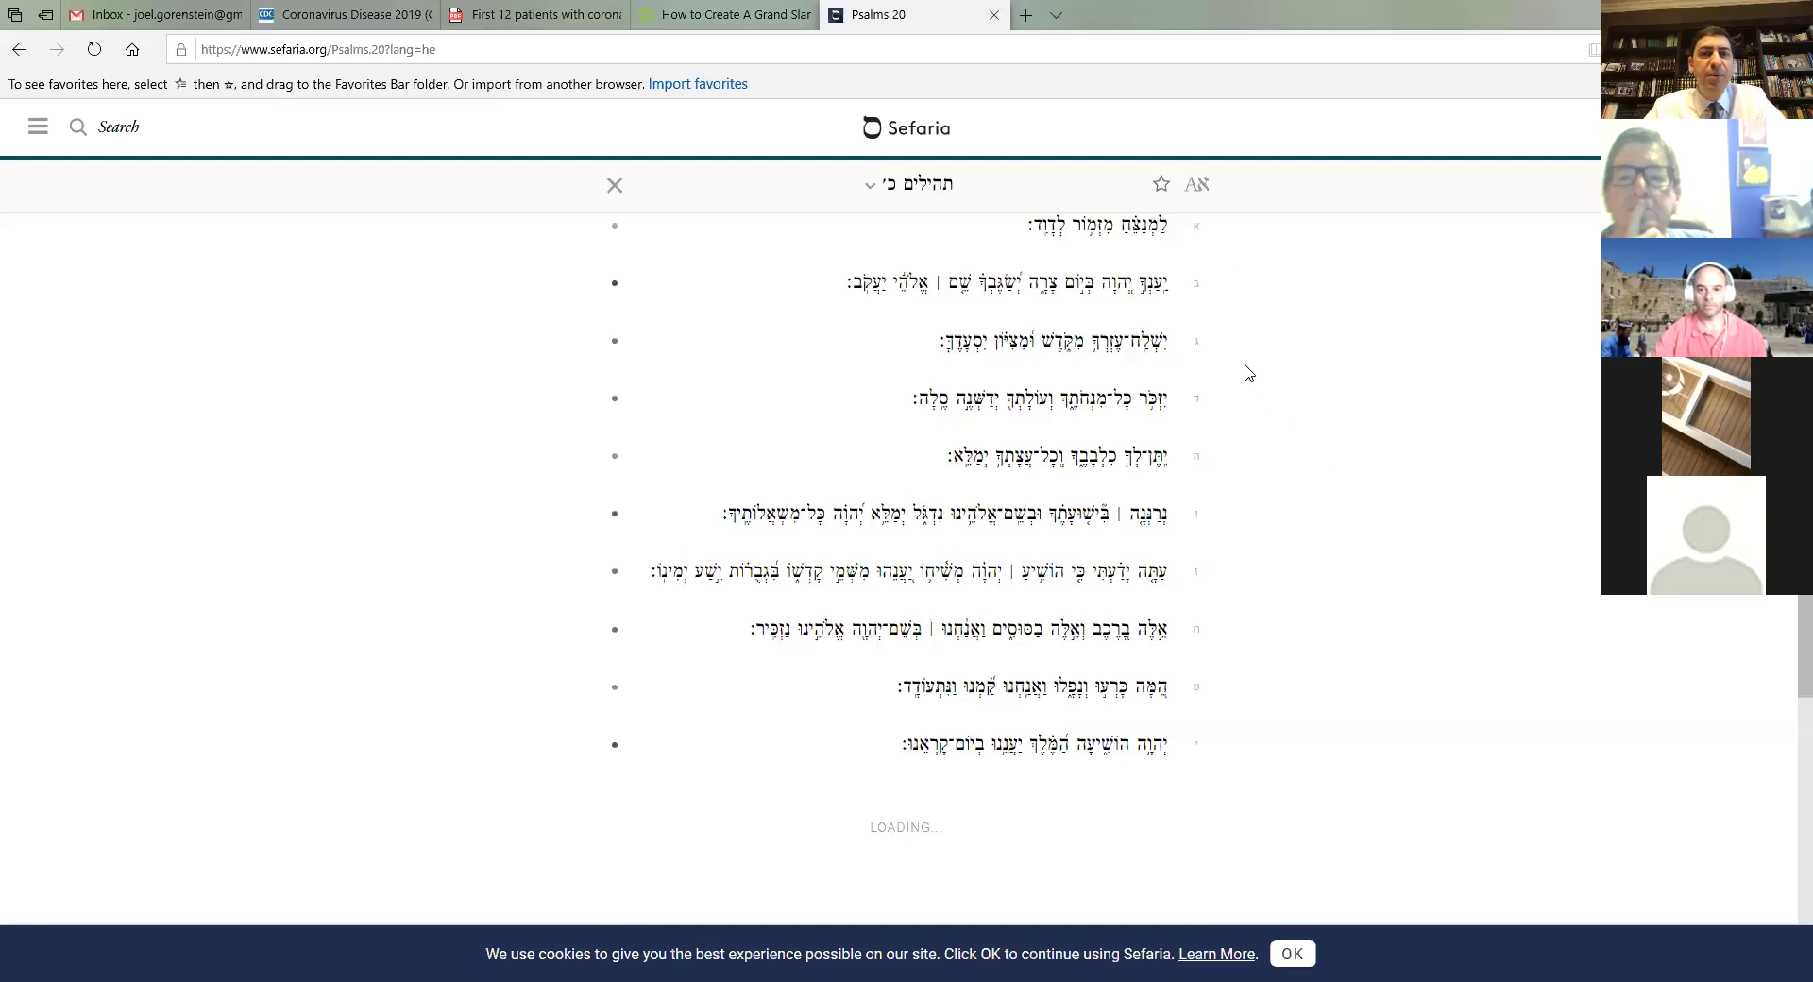
{"action": "left_click", "coordinate": [1198, 189]}
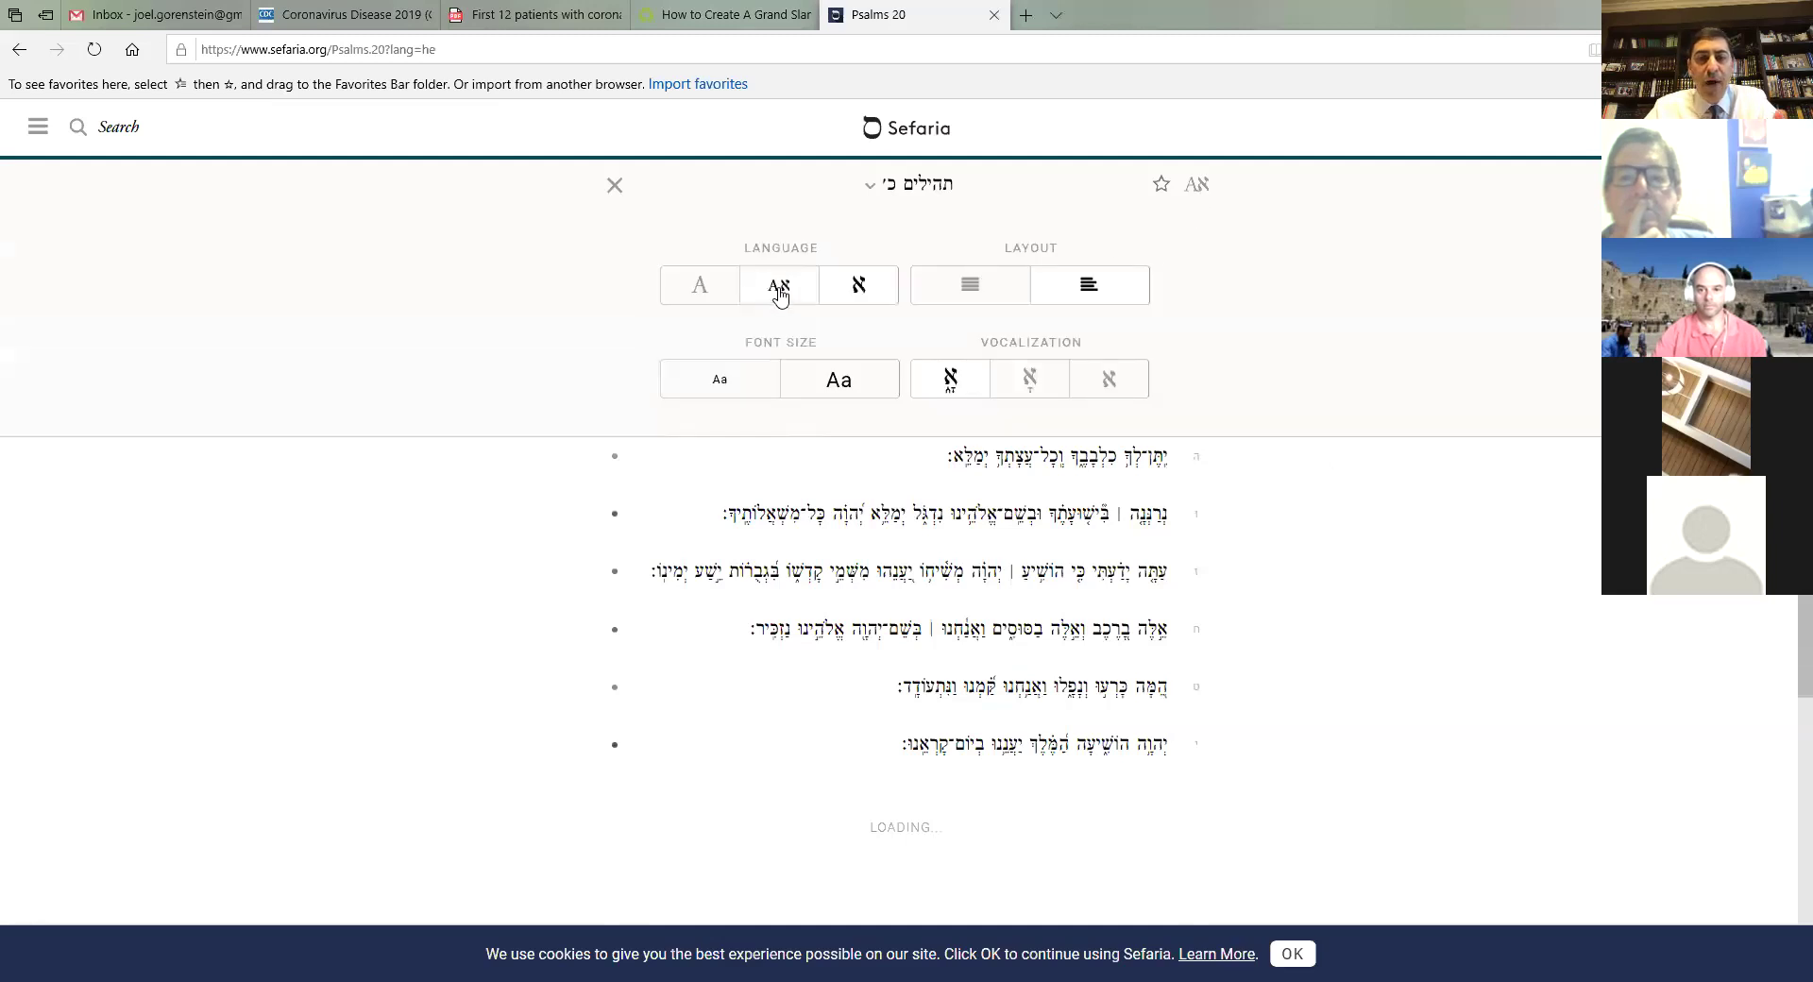
{"action": "left_click", "coordinate": [778, 295]}
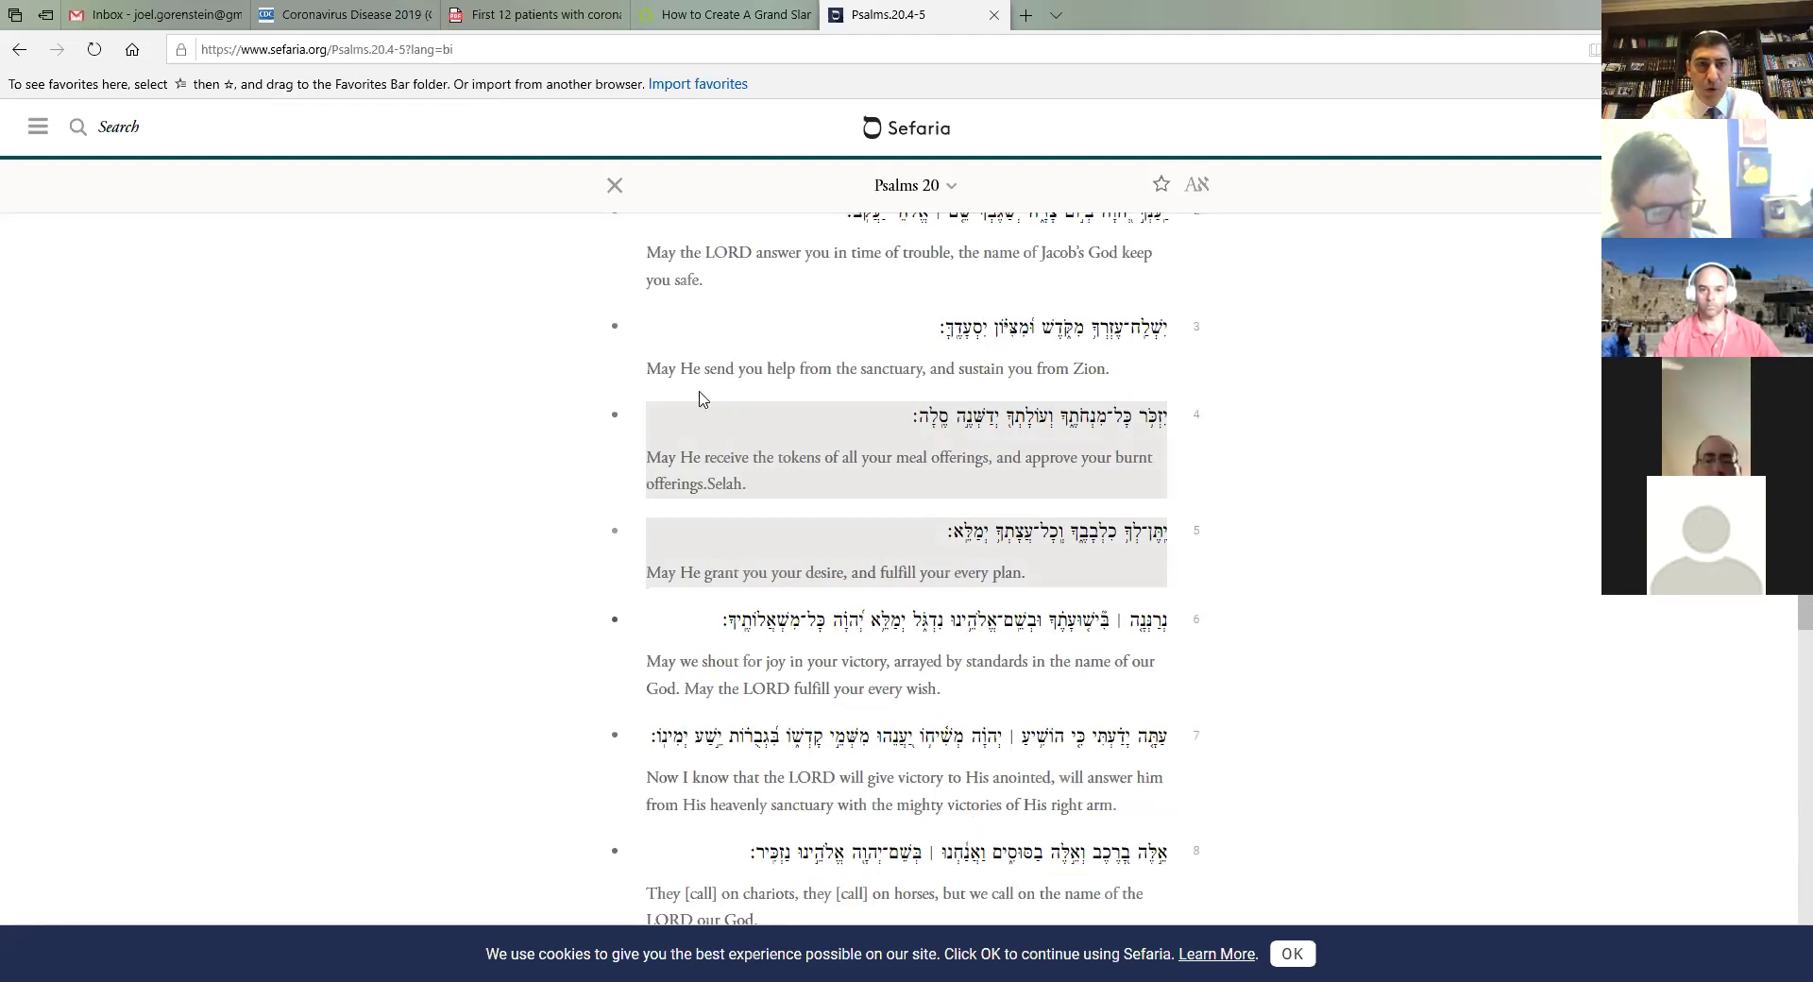
{"action": "scroll", "coordinate": [765, 360], "scroll_direction": "up", "scroll_amount": 1}
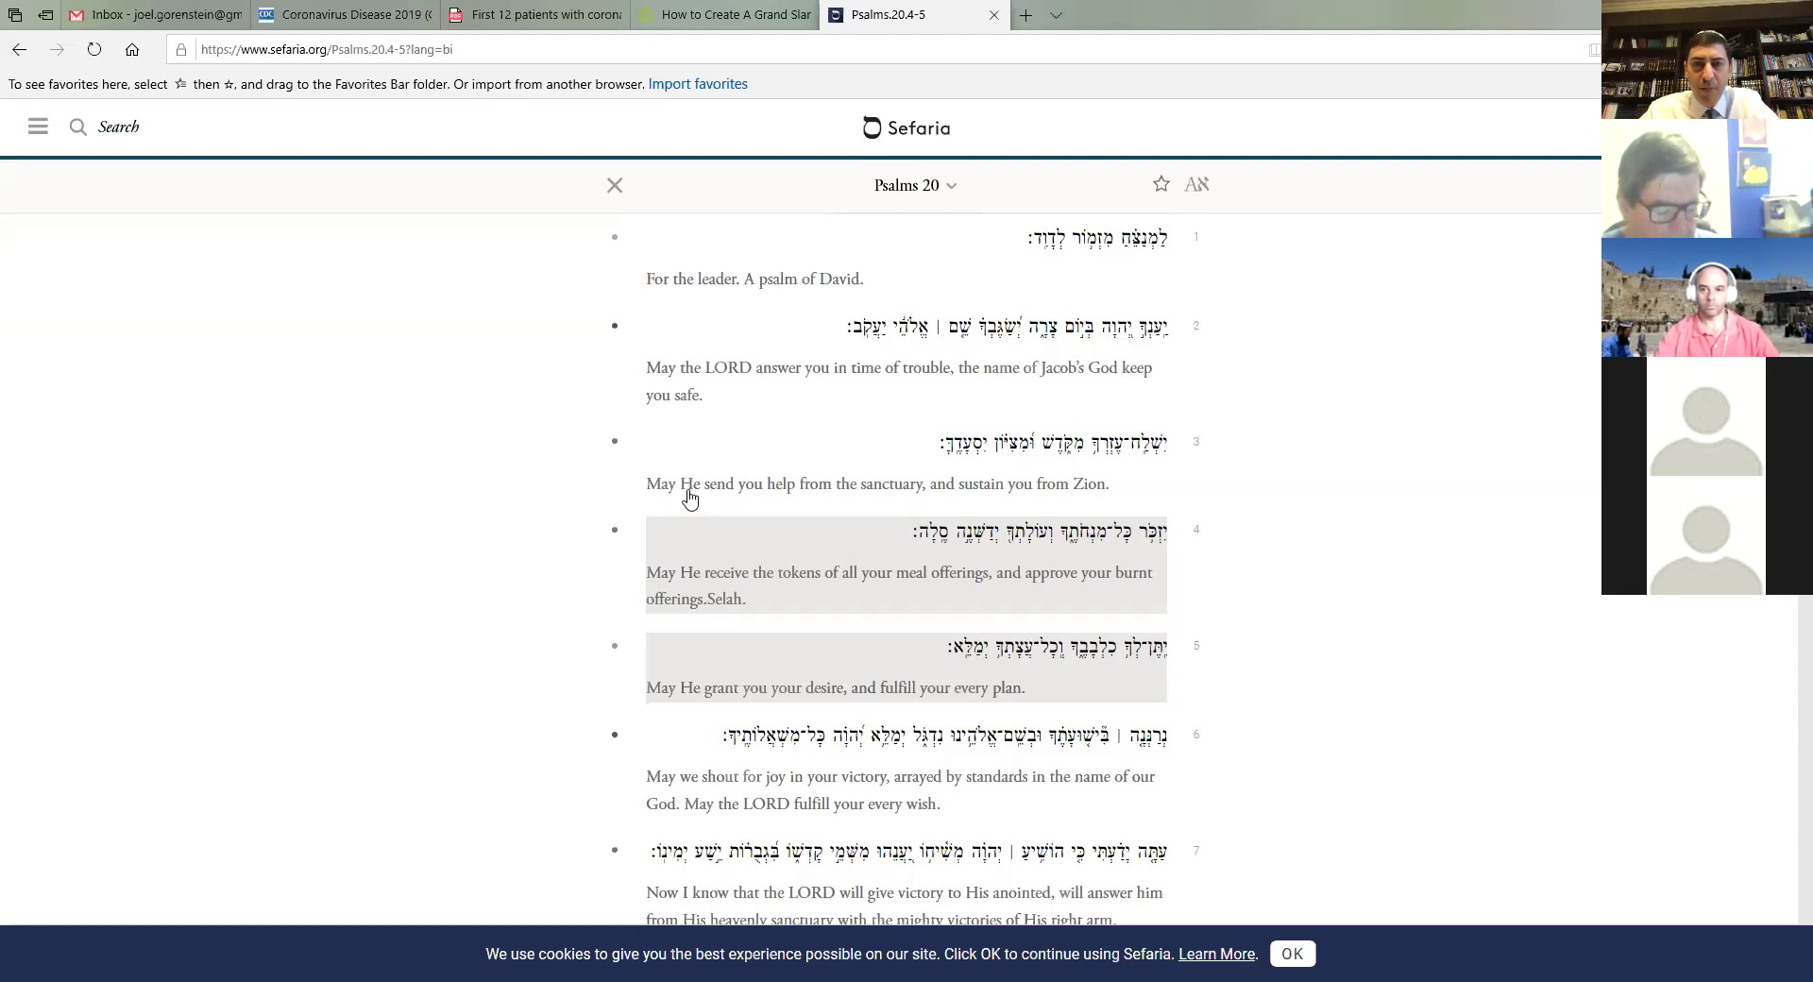
Step: Open Psalm 19 from the Psalms table of contents and select verse 1's Hebrew words
{"action": "left_click", "coordinate": [952, 191]}
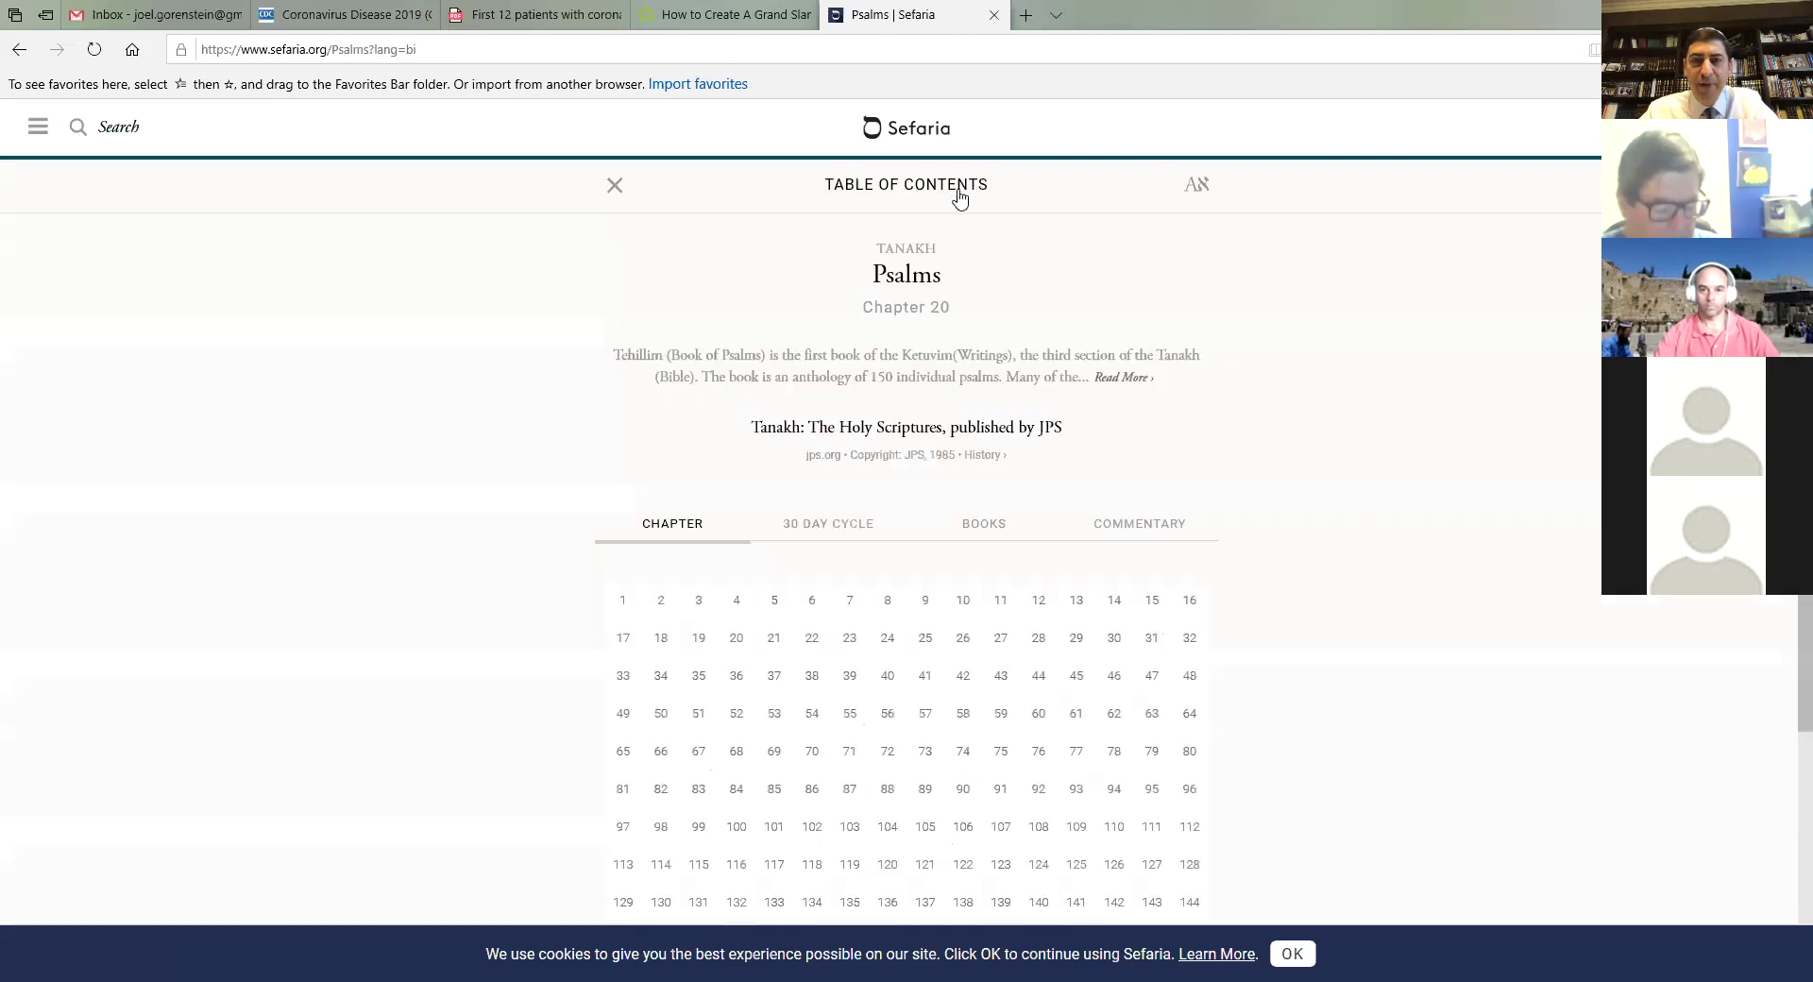
{"action": "left_click", "coordinate": [700, 641]}
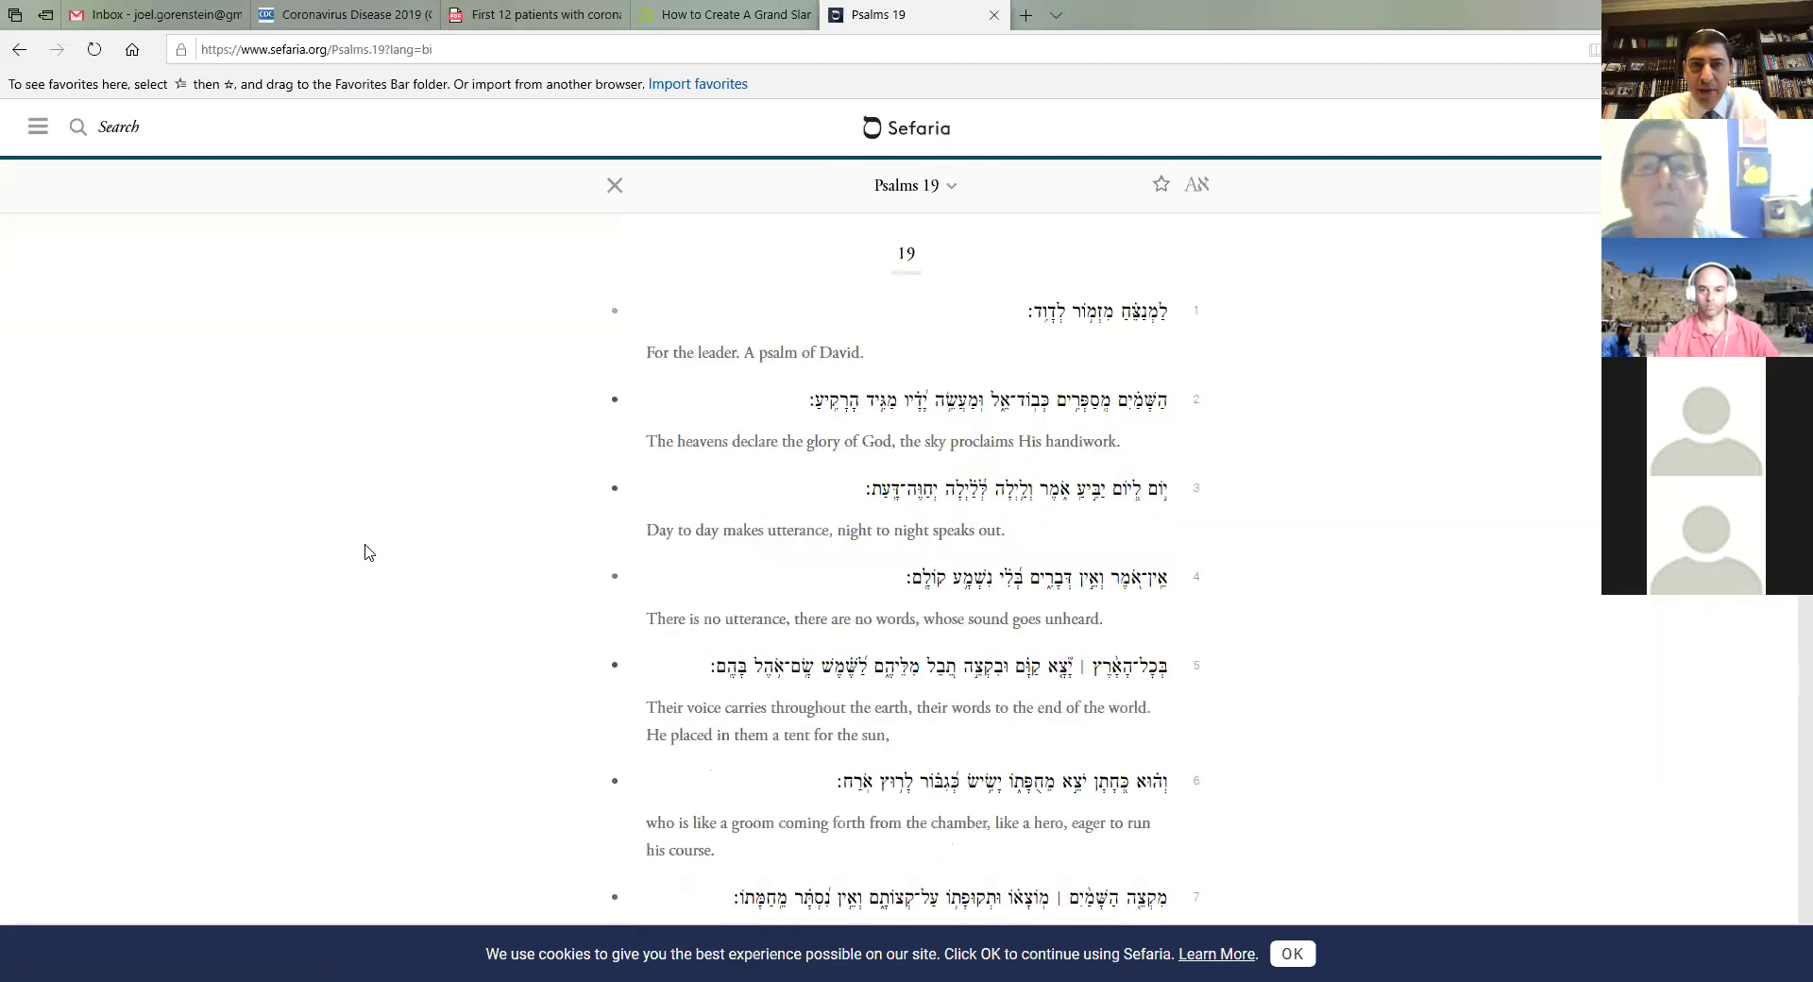
{"action": "left_click_drag", "start_coordinate": [1062, 290], "coordinate": [966, 317]}
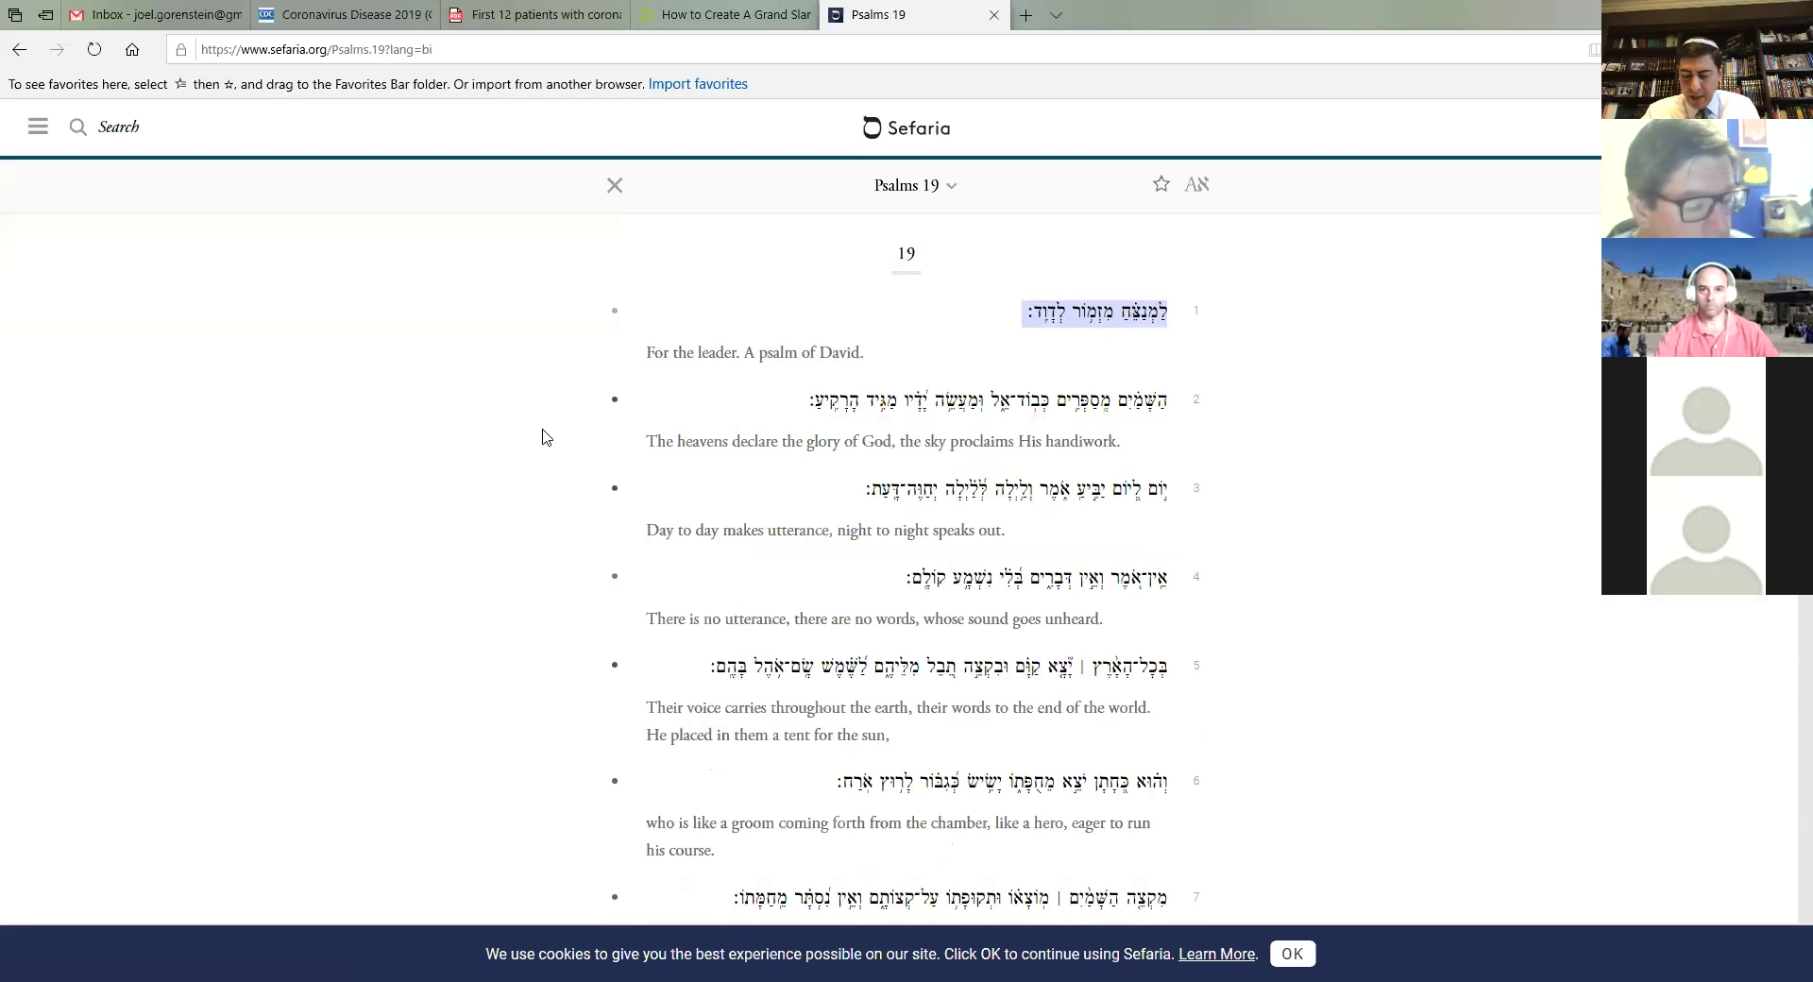
{"action": "scroll", "coordinate": [549, 477], "scroll_direction": "down", "scroll_amount": 1}
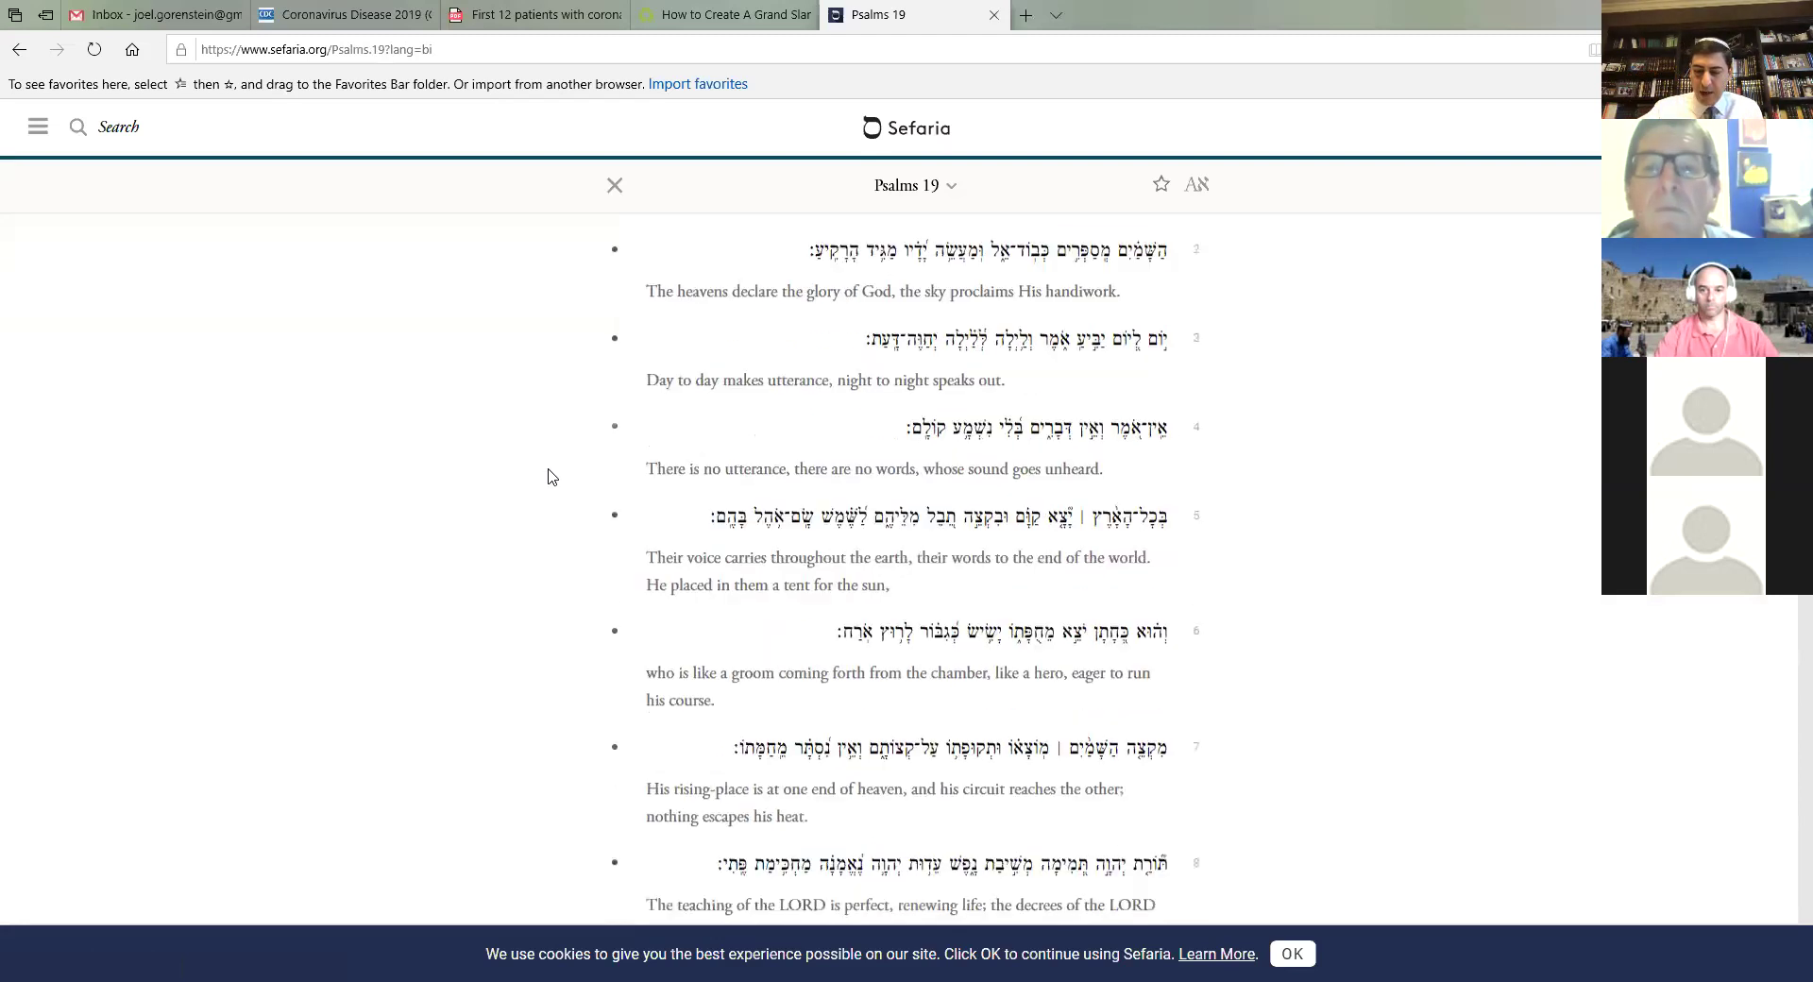
{"action": "scroll", "coordinate": [550, 477], "scroll_direction": "down", "scroll_amount": 2}
{"action": "scroll", "coordinate": [553, 476], "scroll_direction": "down", "scroll_amount": 1}
{"action": "scroll", "coordinate": [554, 476], "scroll_direction": "down", "scroll_amount": 2}
{"action": "scroll", "coordinate": [556, 476], "scroll_direction": "down", "scroll_amount": 2}
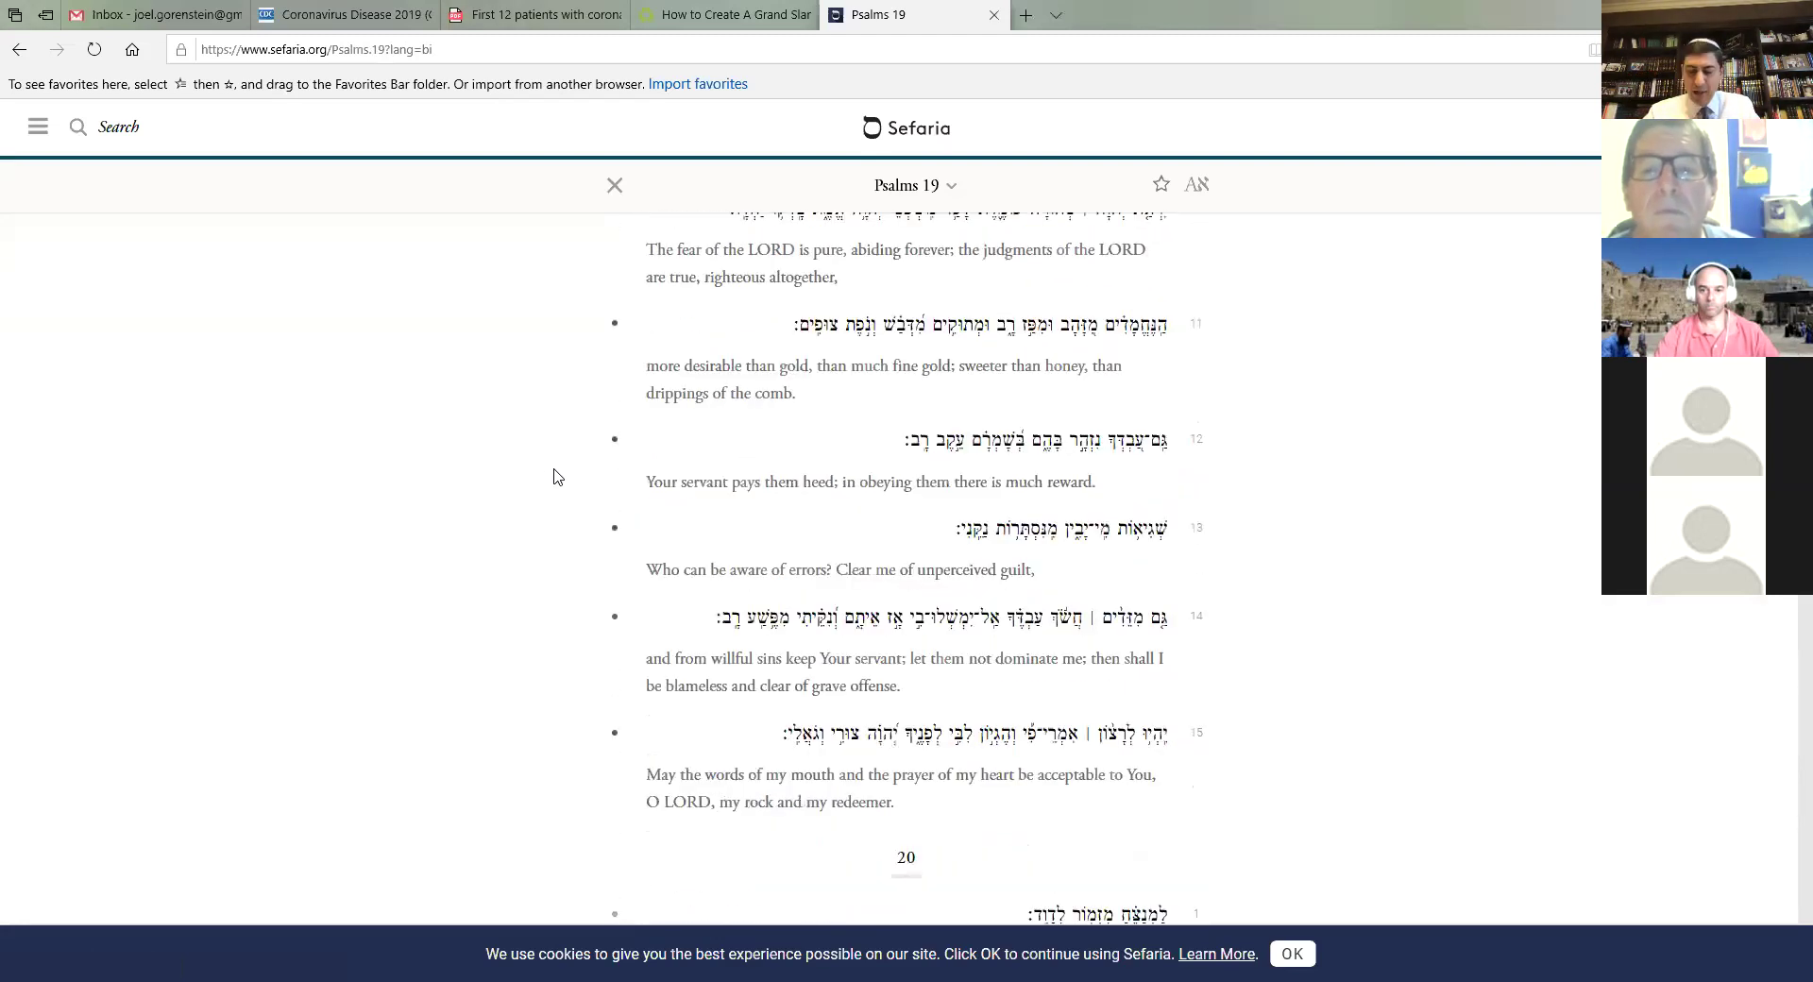
{"action": "scroll", "coordinate": [554, 476], "scroll_direction": "down", "scroll_amount": 1}
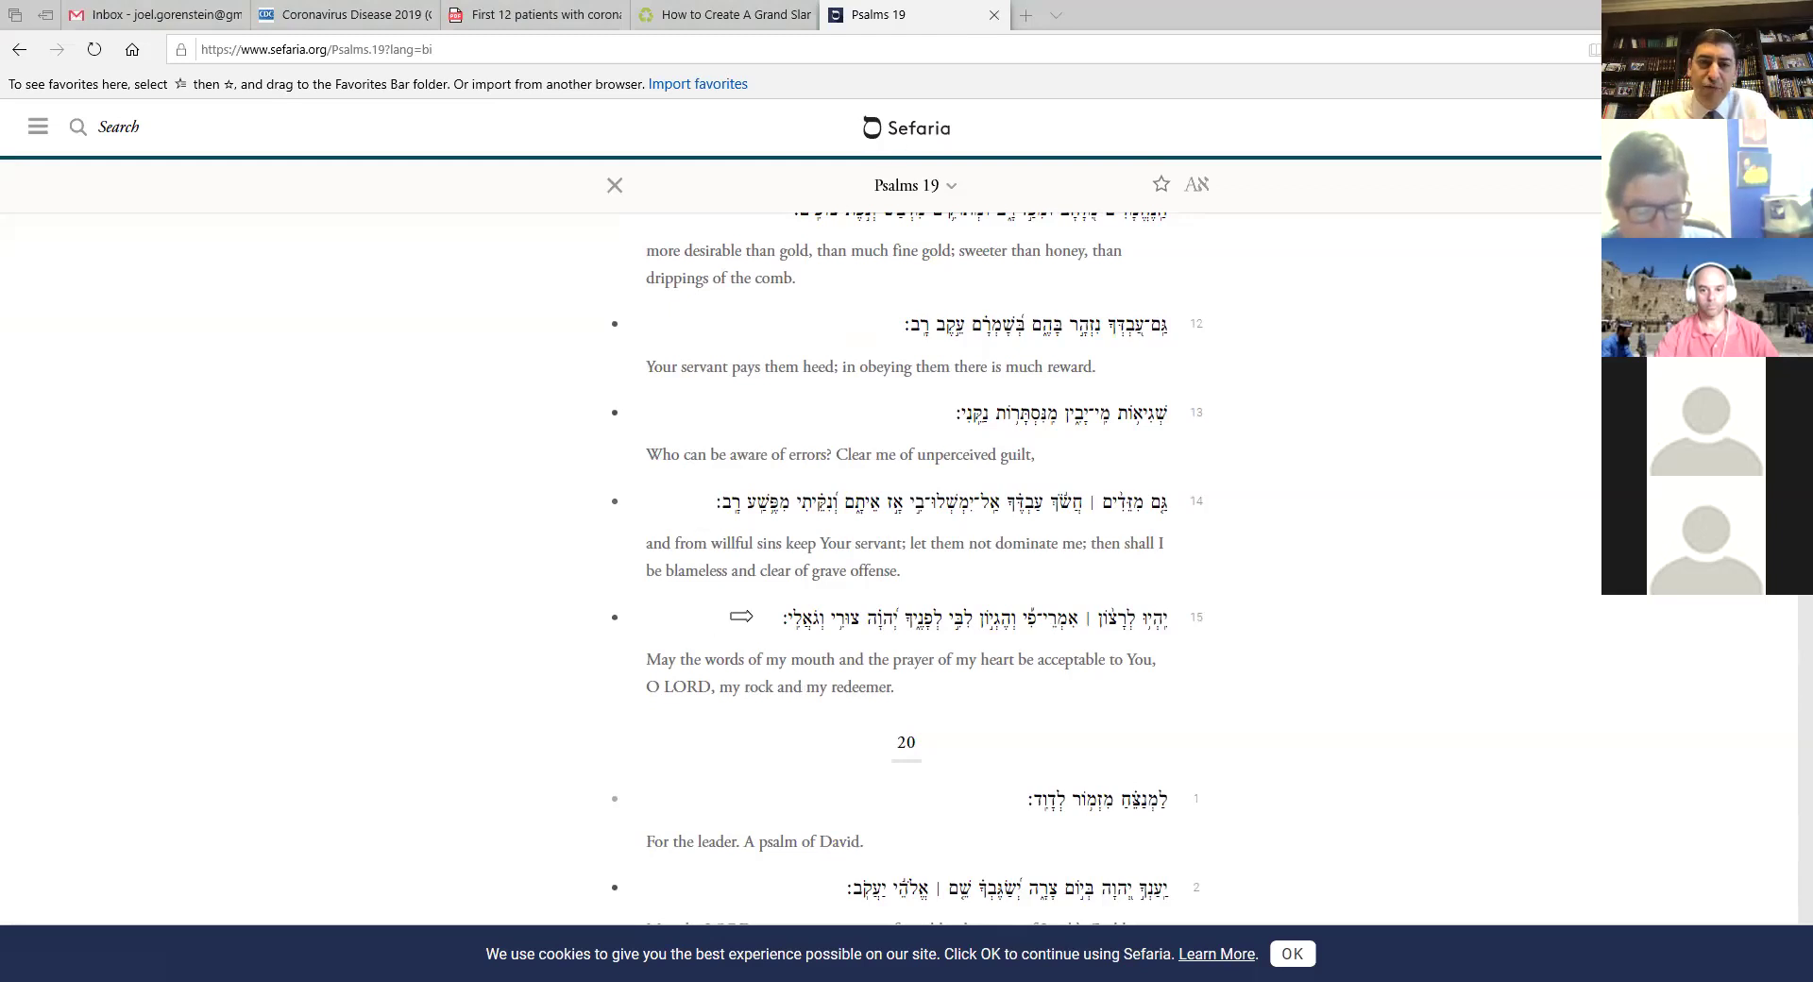
{"action": "left_click", "coordinate": [752, 616]}
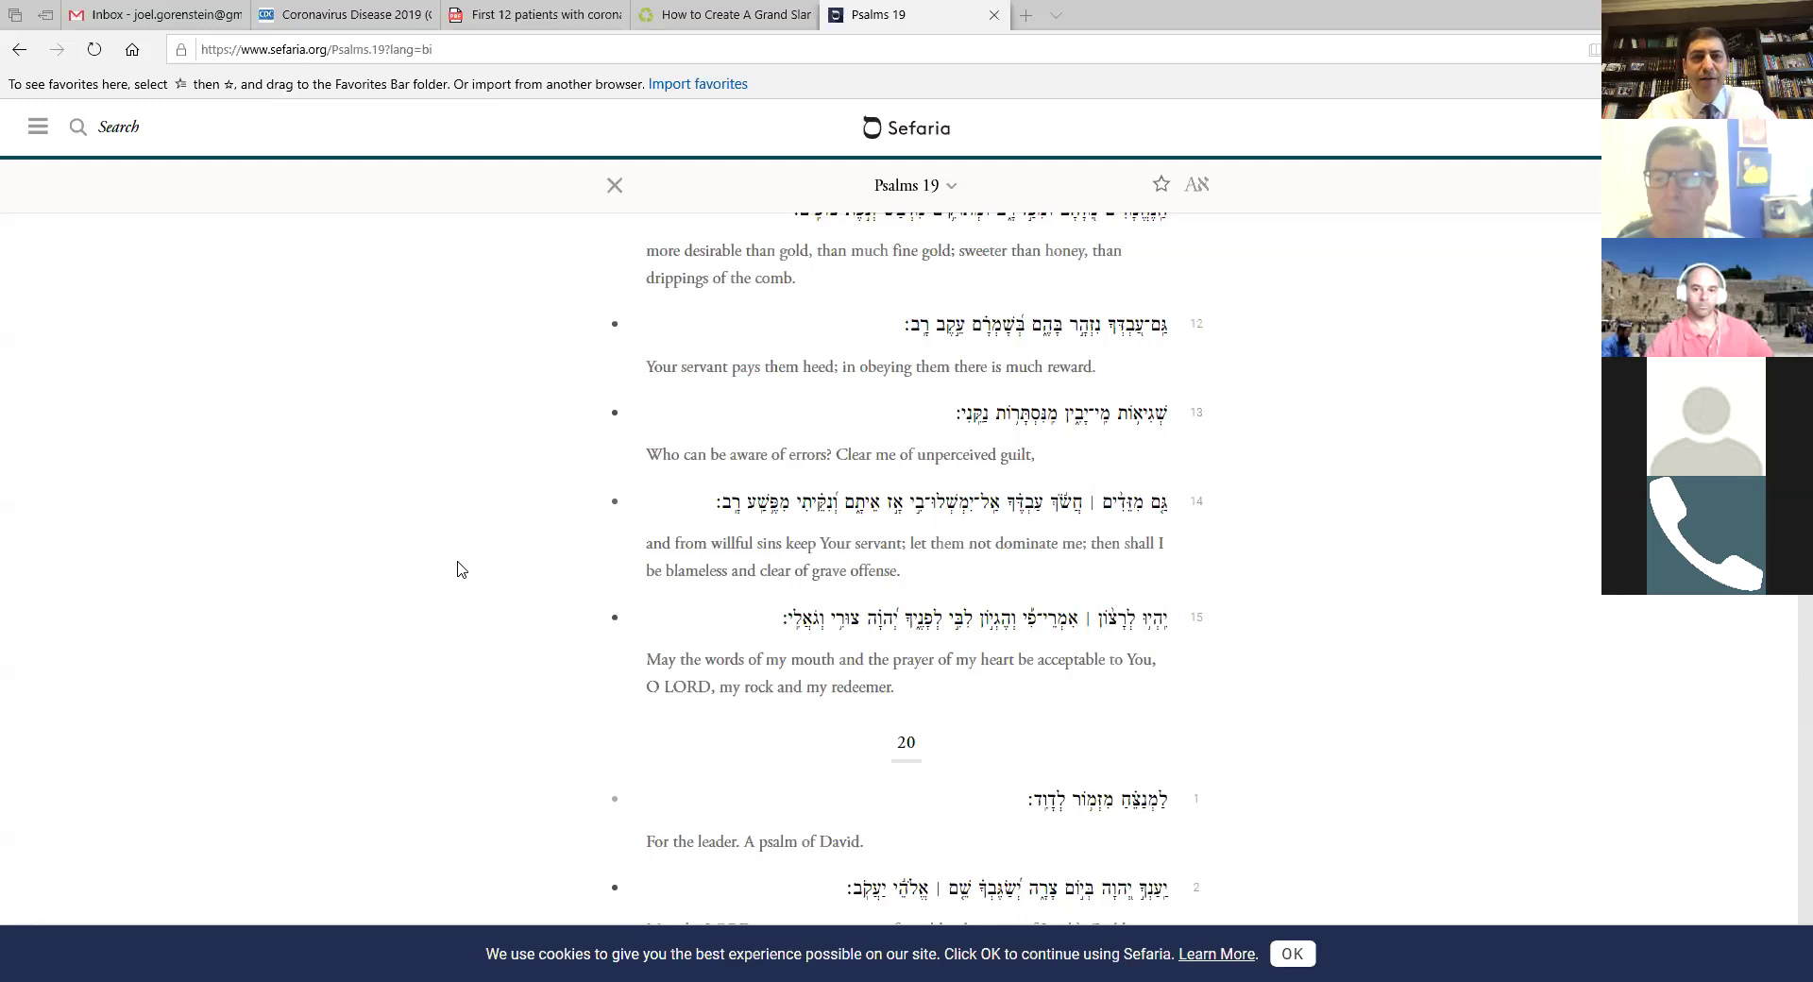
{"action": "scroll", "coordinate": [456, 569], "scroll_direction": "up", "scroll_amount": 2}
{"action": "scroll", "coordinate": [456, 565], "scroll_direction": "up", "scroll_amount": 3}
{"action": "scroll", "coordinate": [456, 566], "scroll_direction": "up", "scroll_amount": 5}
{"action": "scroll", "coordinate": [456, 566], "scroll_direction": "up", "scroll_amount": 1}
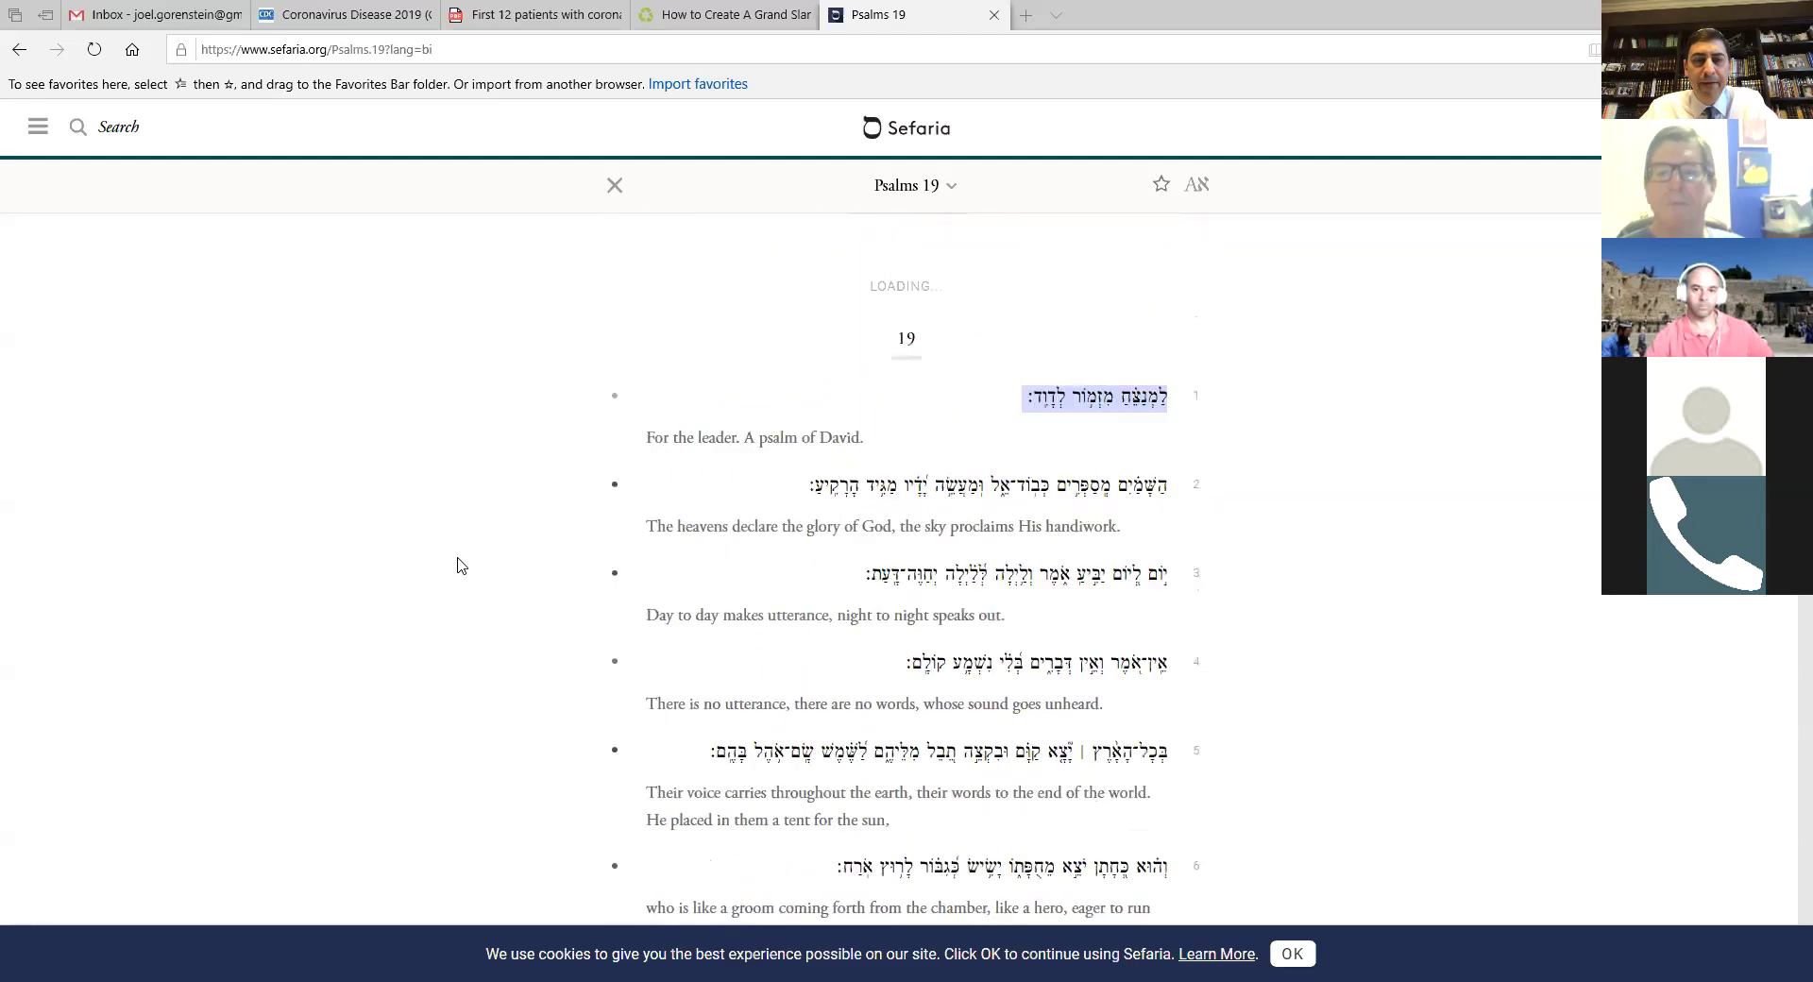
{"action": "scroll", "coordinate": [457, 565], "scroll_direction": "up", "scroll_amount": 2}
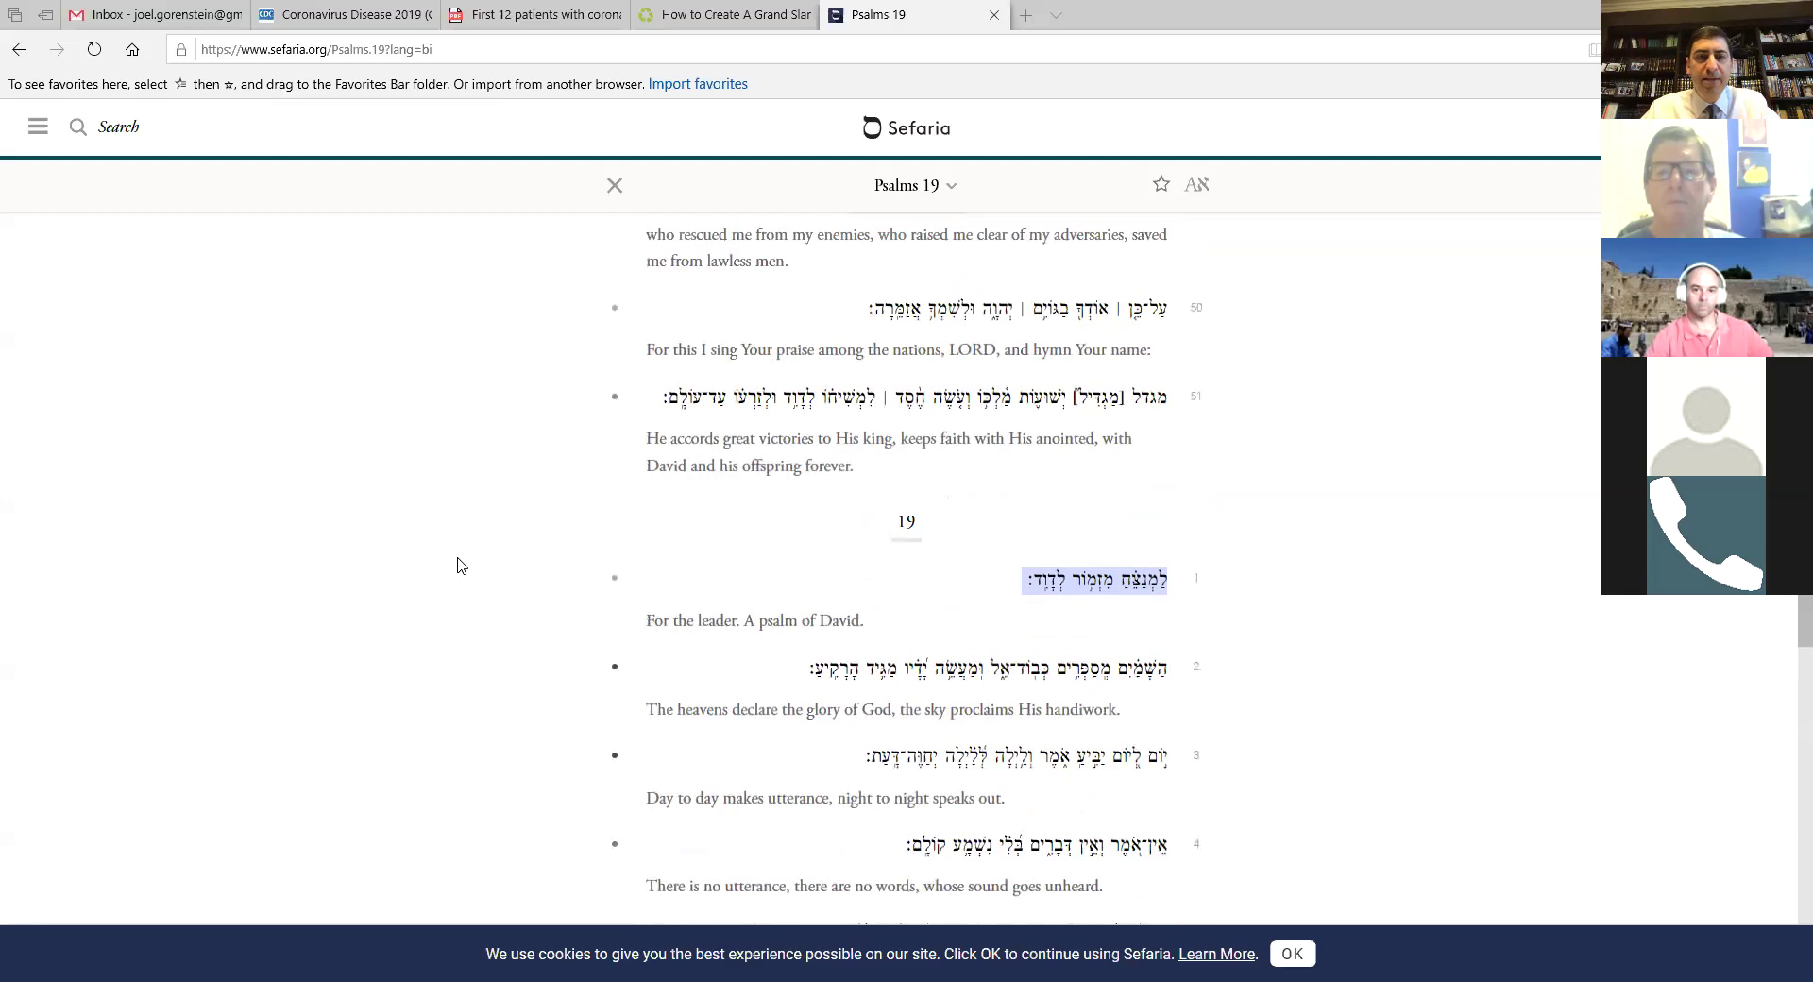
{"action": "scroll", "coordinate": [457, 565], "scroll_direction": "down", "scroll_amount": 1}
{"action": "scroll", "coordinate": [456, 566], "scroll_direction": "down", "scroll_amount": 5}
{"action": "scroll", "coordinate": [456, 566], "scroll_direction": "down", "scroll_amount": 3}
{"action": "scroll", "coordinate": [457, 565], "scroll_direction": "down", "scroll_amount": 3}
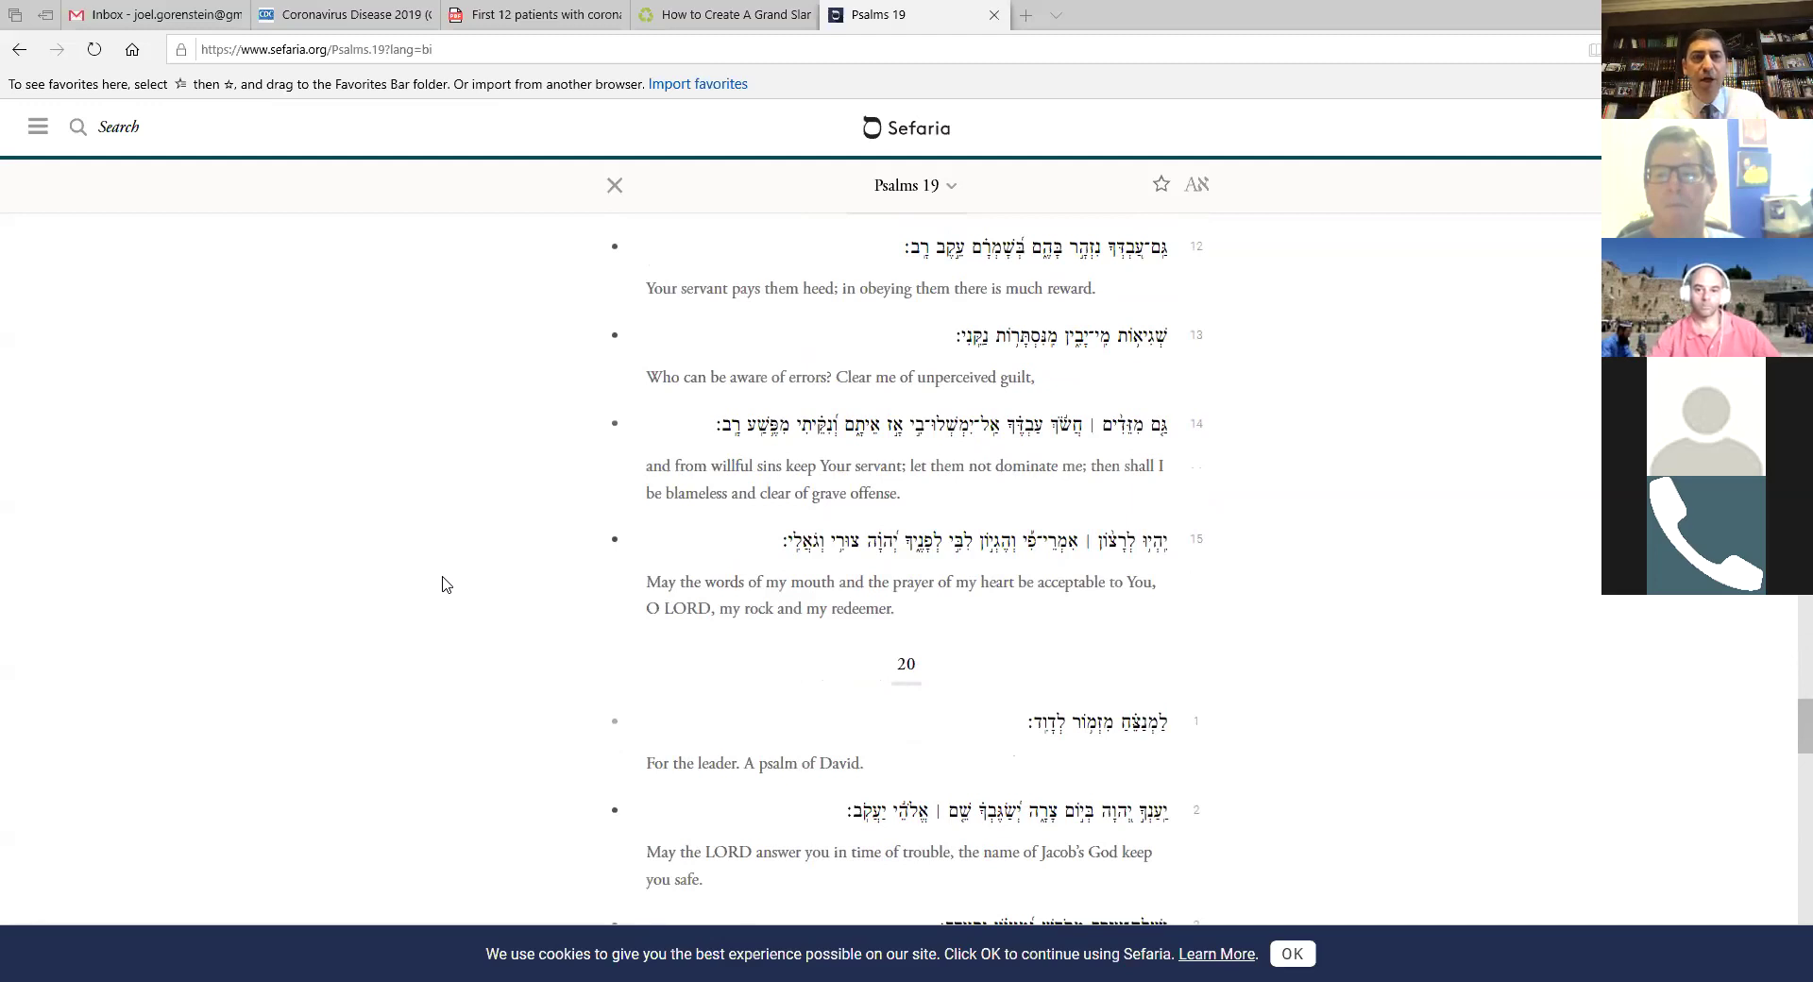
{"action": "scroll", "coordinate": [444, 584], "scroll_direction": "down", "scroll_amount": 2}
{"action": "scroll", "coordinate": [442, 582], "scroll_direction": "down", "scroll_amount": 1}
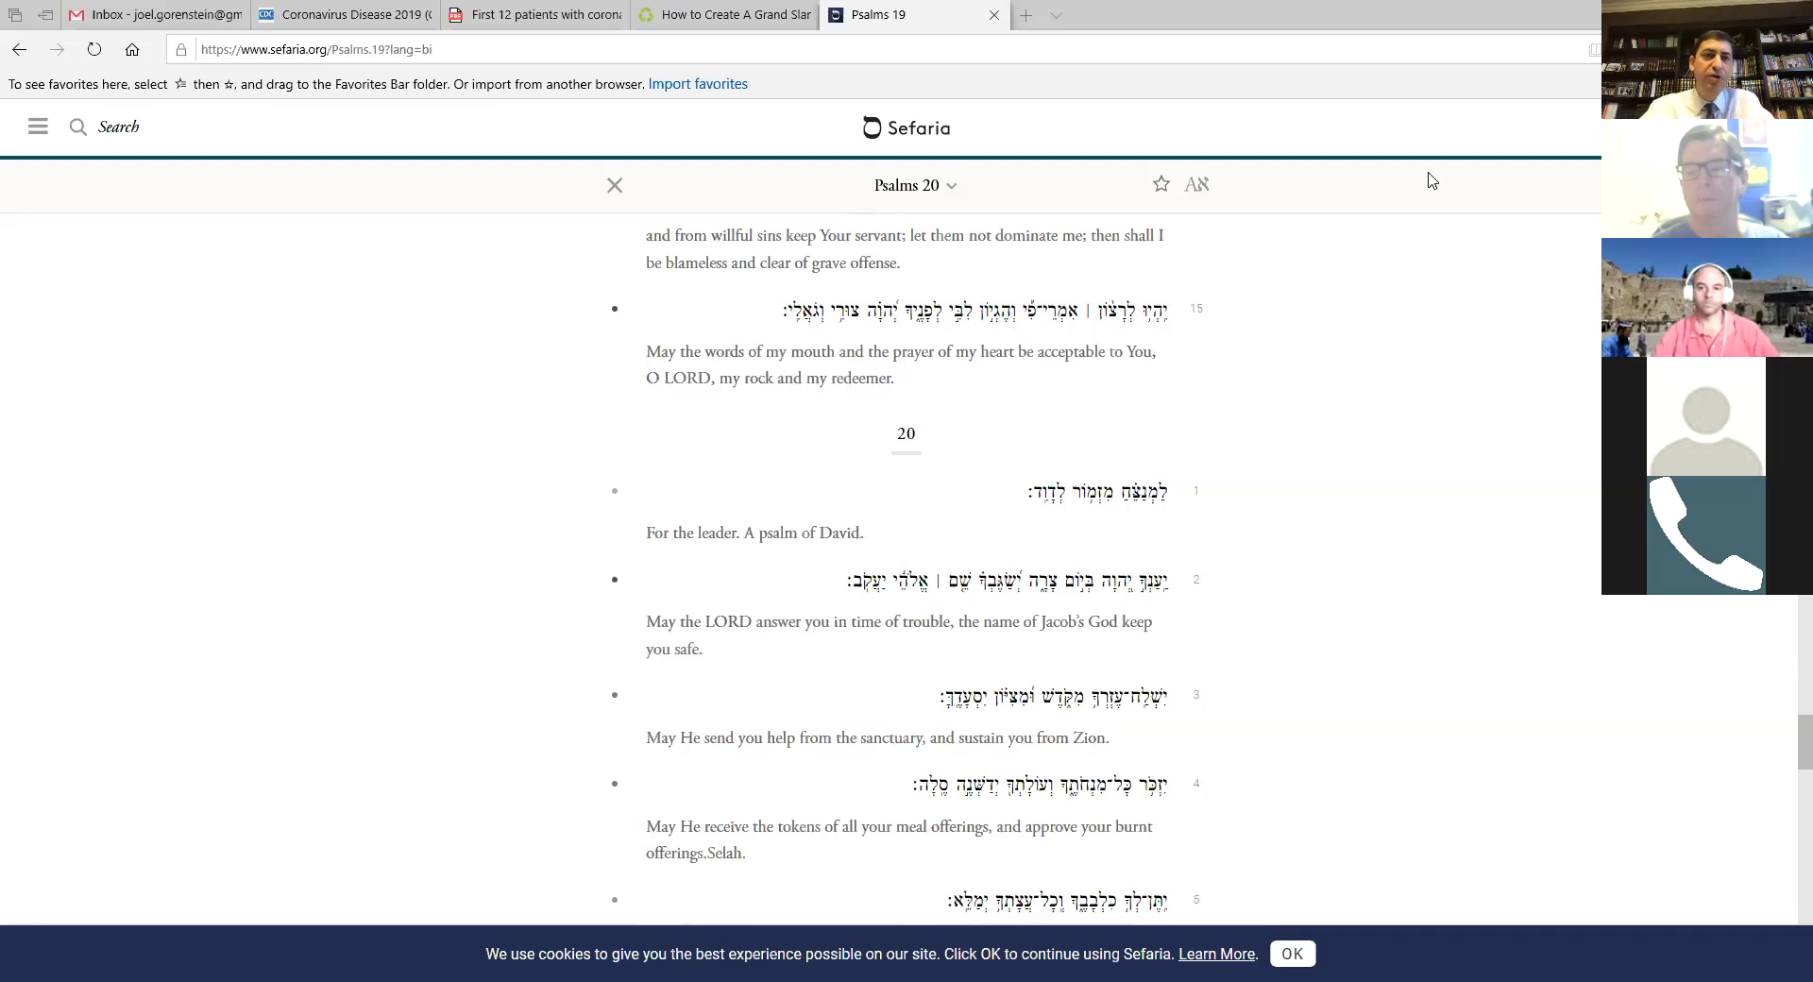
{"action": "scroll", "coordinate": [1177, 303], "scroll_direction": "down", "scroll_amount": 2}
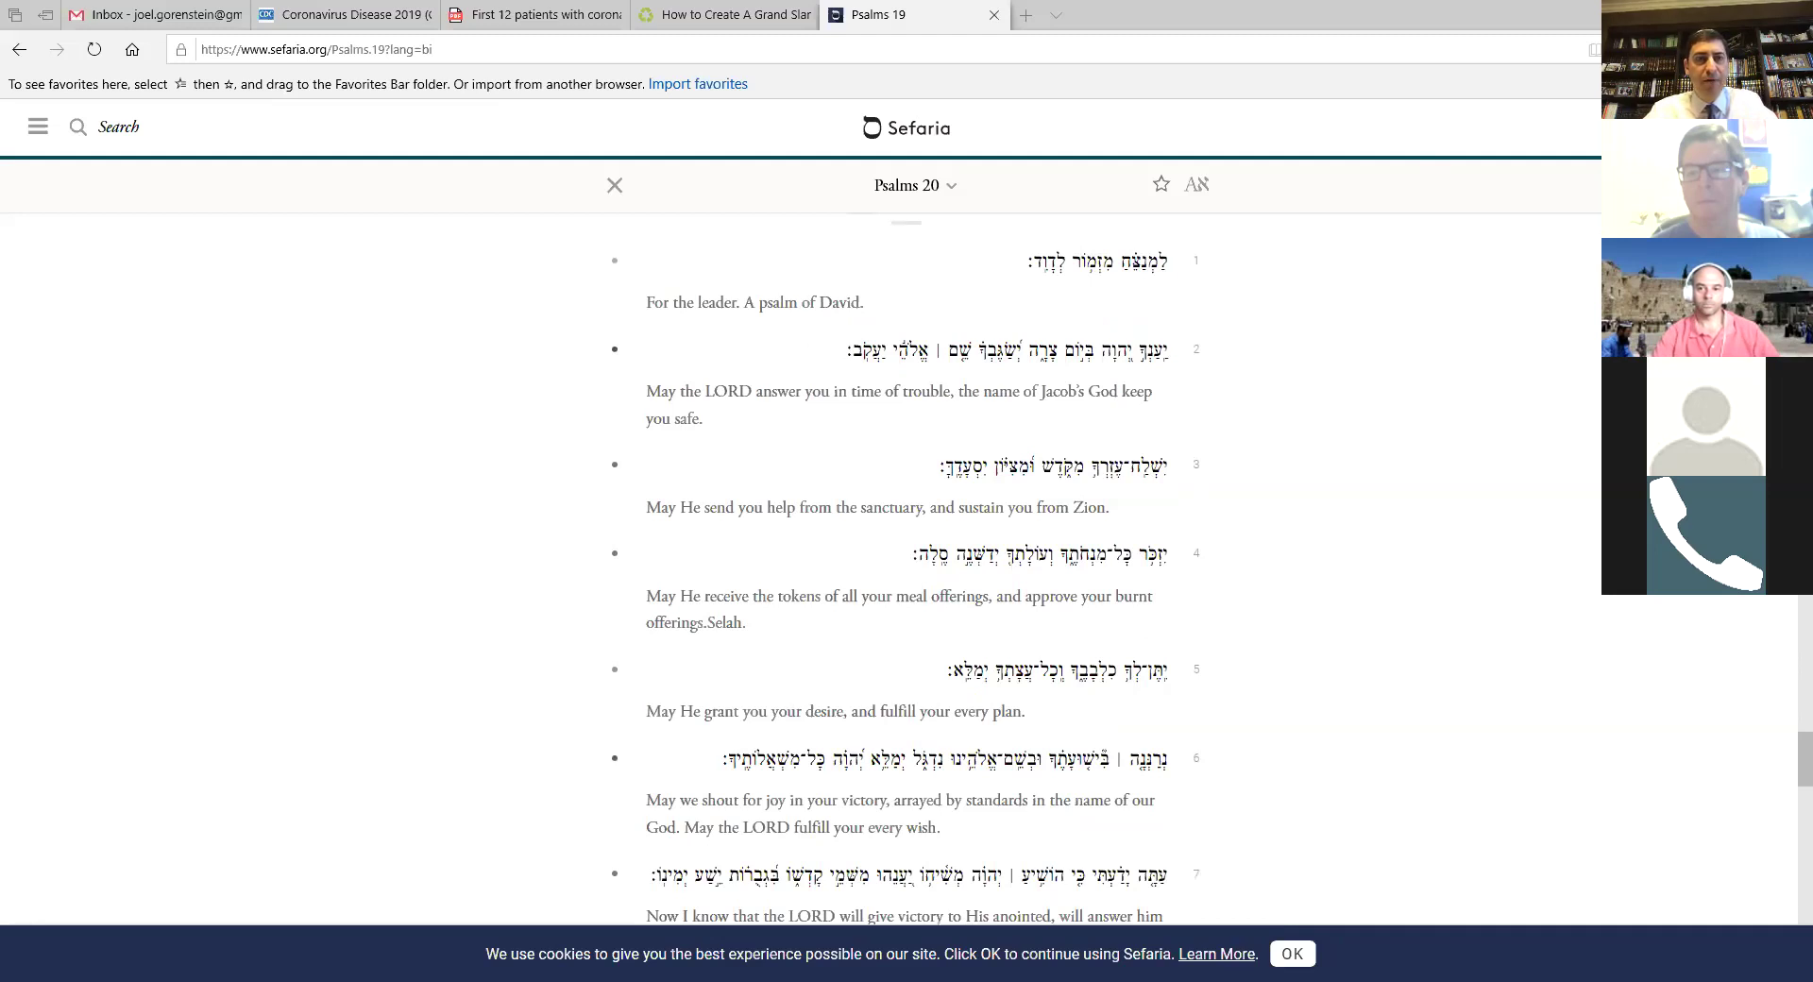
Step: Open the Psalms table of contents from the Psalms 20 header title
{"action": "left_click", "coordinate": [949, 188]}
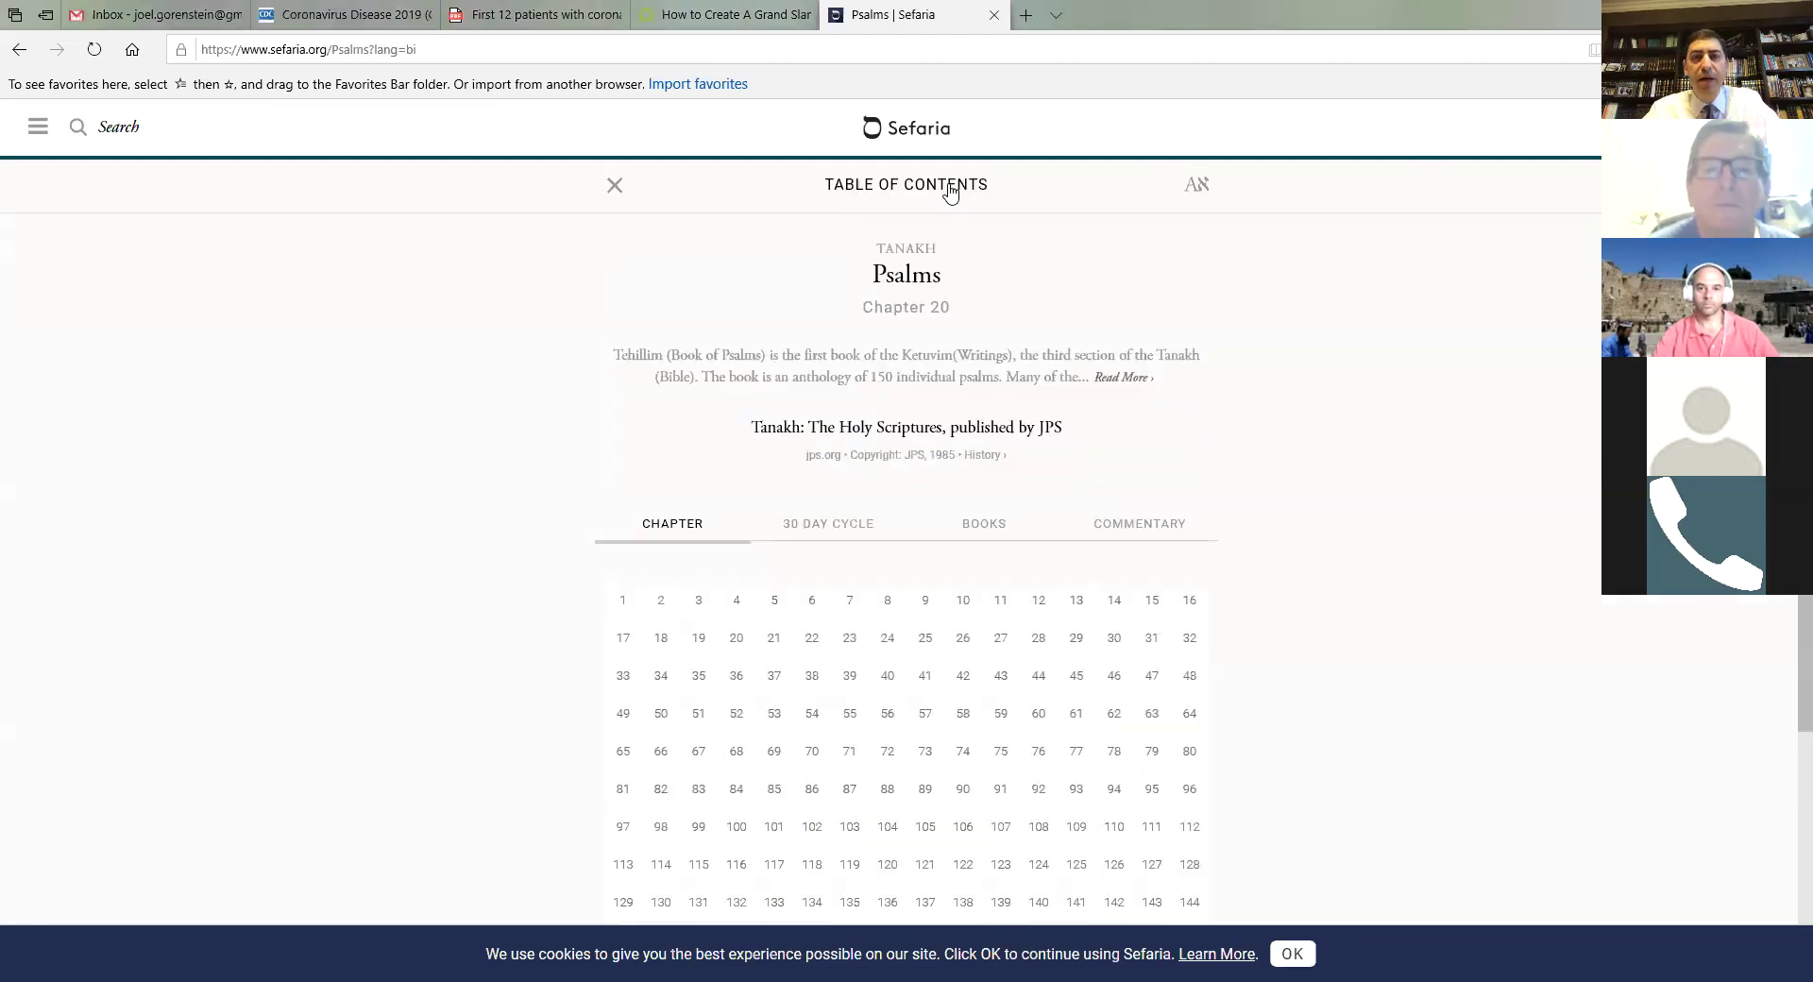
Step: Close the Psalms table of contents to return to the Psalm 20 text
{"action": "left_click", "coordinate": [612, 188]}
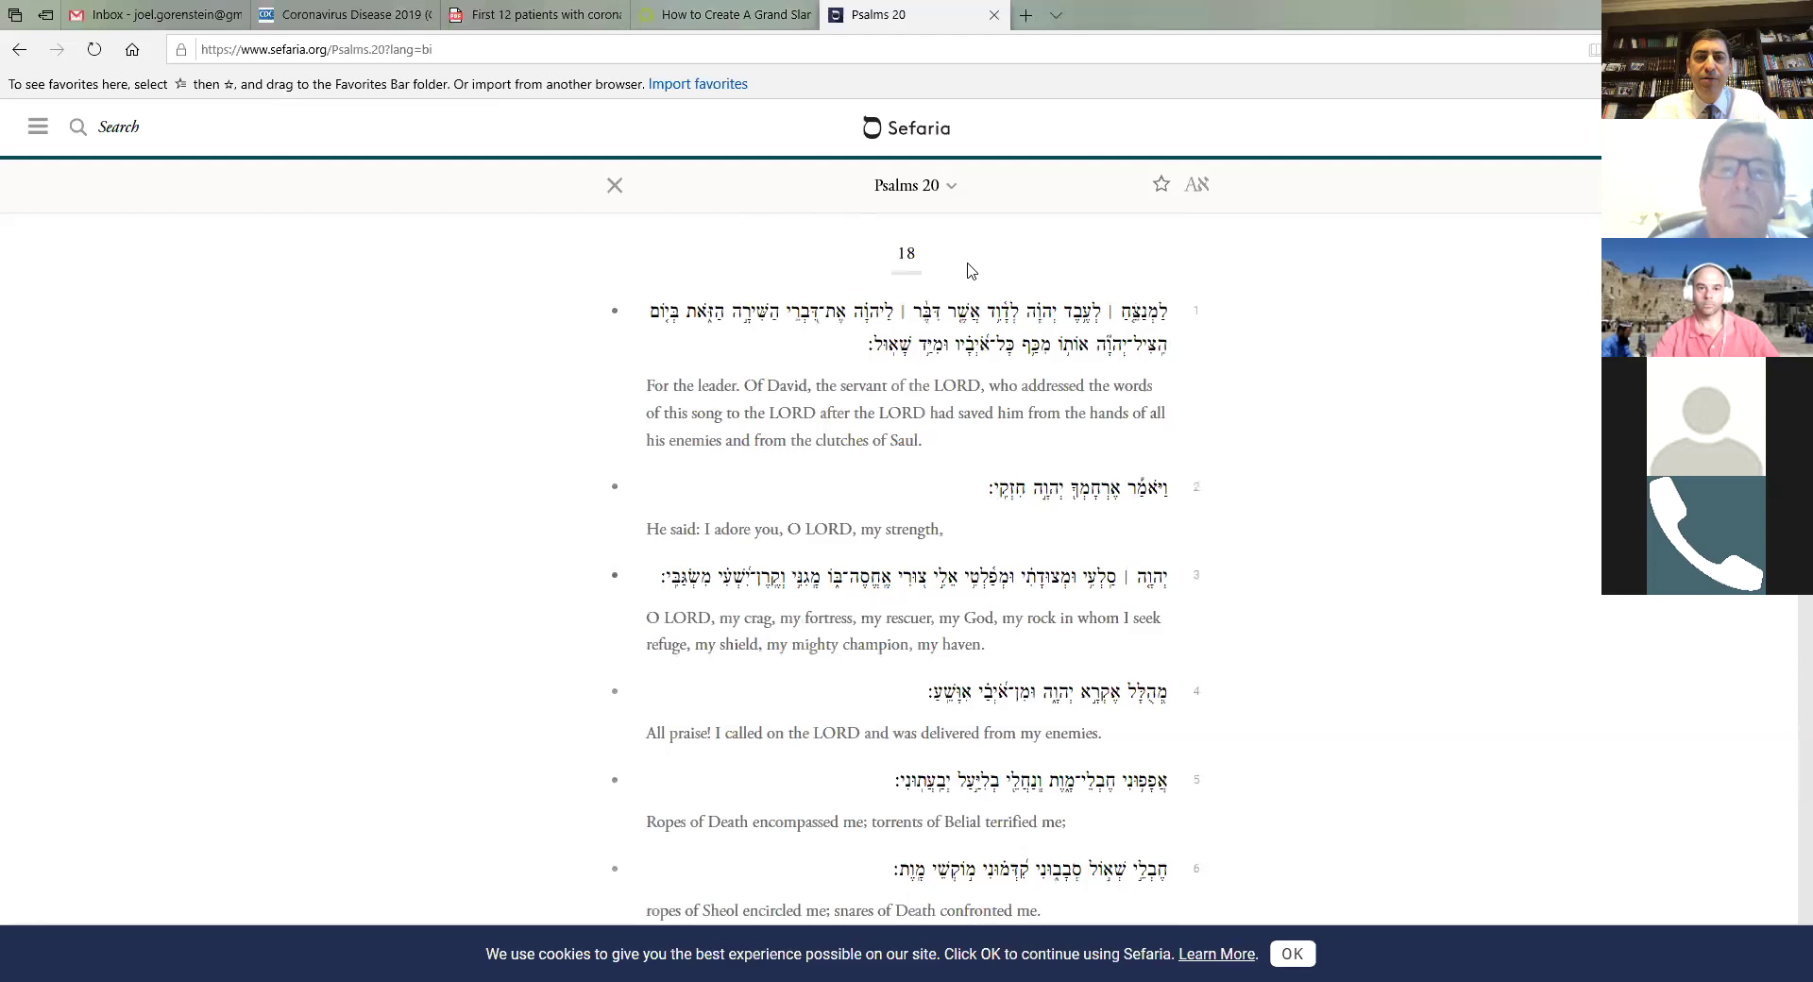
{"action": "scroll", "coordinate": [1006, 286], "scroll_direction": "down", "scroll_amount": 5}
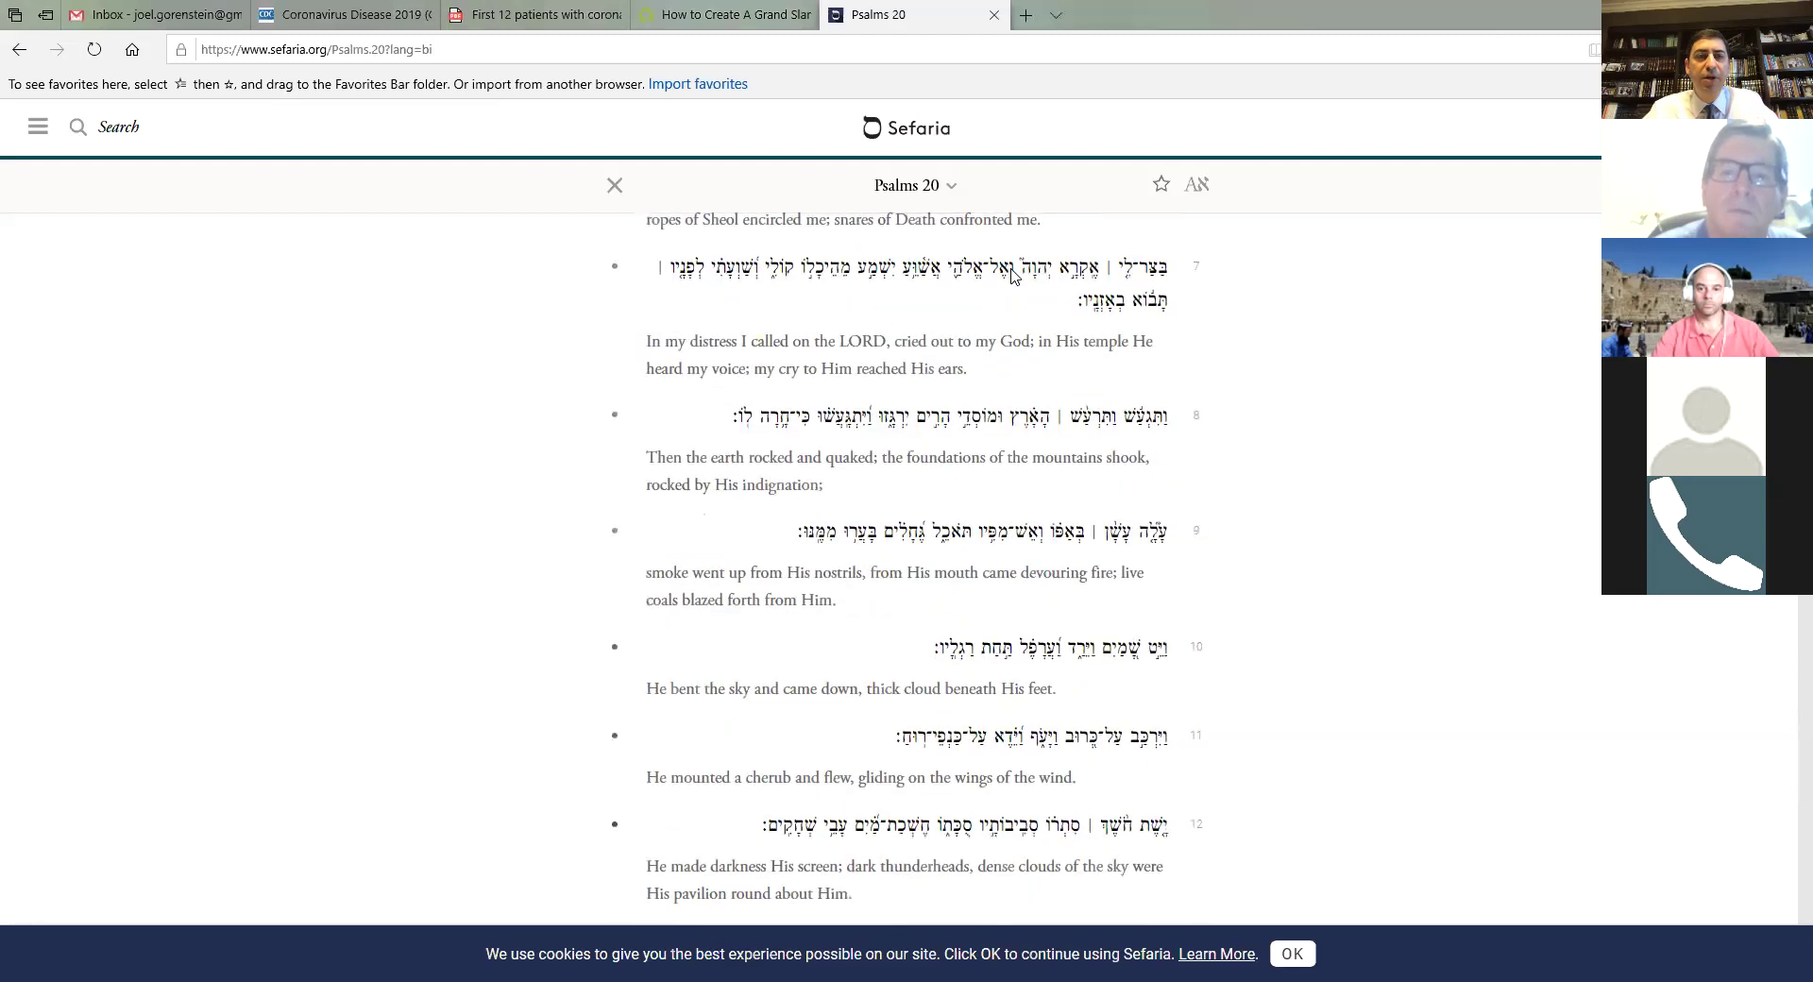
{"action": "scroll", "coordinate": [1012, 276], "scroll_direction": "down", "scroll_amount": 5}
{"action": "scroll", "coordinate": [1012, 275], "scroll_direction": "down", "scroll_amount": 5}
{"action": "scroll", "coordinate": [1014, 274], "scroll_direction": "down", "scroll_amount": 5}
{"action": "scroll", "coordinate": [1017, 273], "scroll_direction": "down", "scroll_amount": 5}
{"action": "scroll", "coordinate": [1017, 273], "scroll_direction": "down", "scroll_amount": 5}
{"action": "scroll", "coordinate": [1018, 273], "scroll_direction": "down", "scroll_amount": 5}
{"action": "scroll", "coordinate": [1018, 273], "scroll_direction": "down", "scroll_amount": 5}
{"action": "scroll", "coordinate": [1020, 273], "scroll_direction": "down", "scroll_amount": 5}
{"action": "scroll", "coordinate": [1020, 273], "scroll_direction": "up", "scroll_amount": 1}
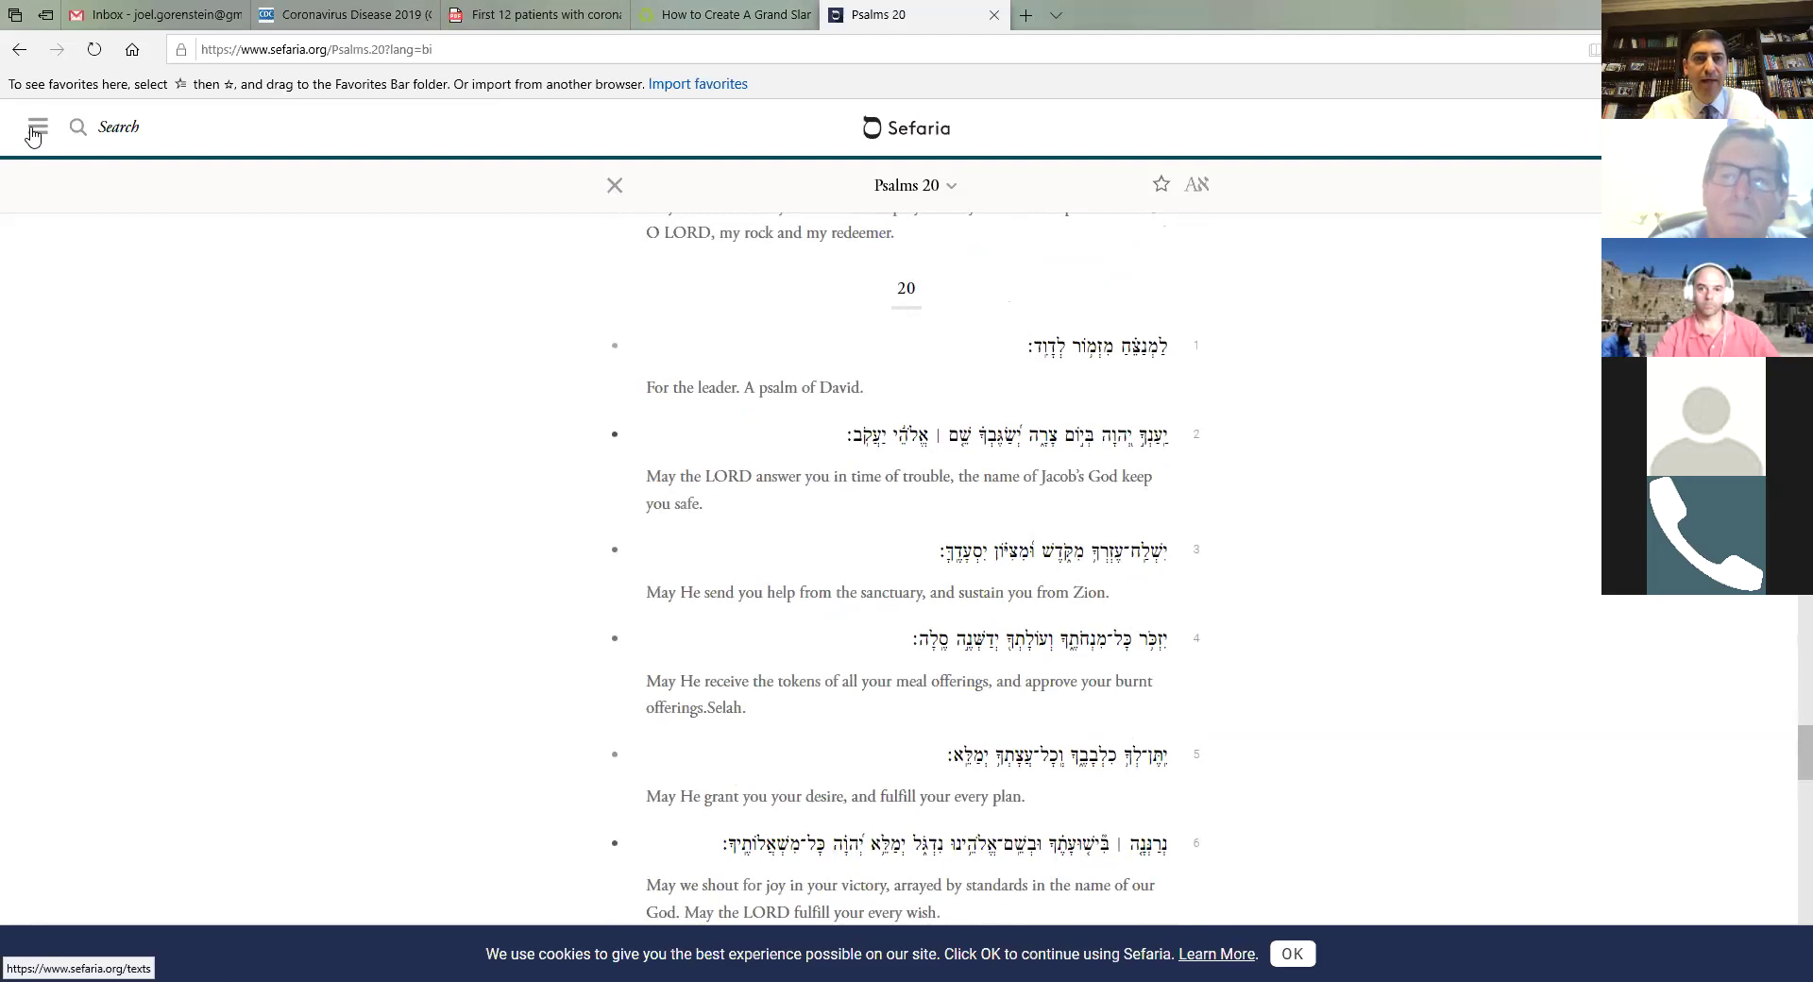
Step: Open Talmud tractate Berakhot from the library and jump to folio 4a
{"action": "left_click", "coordinate": [34, 130]}
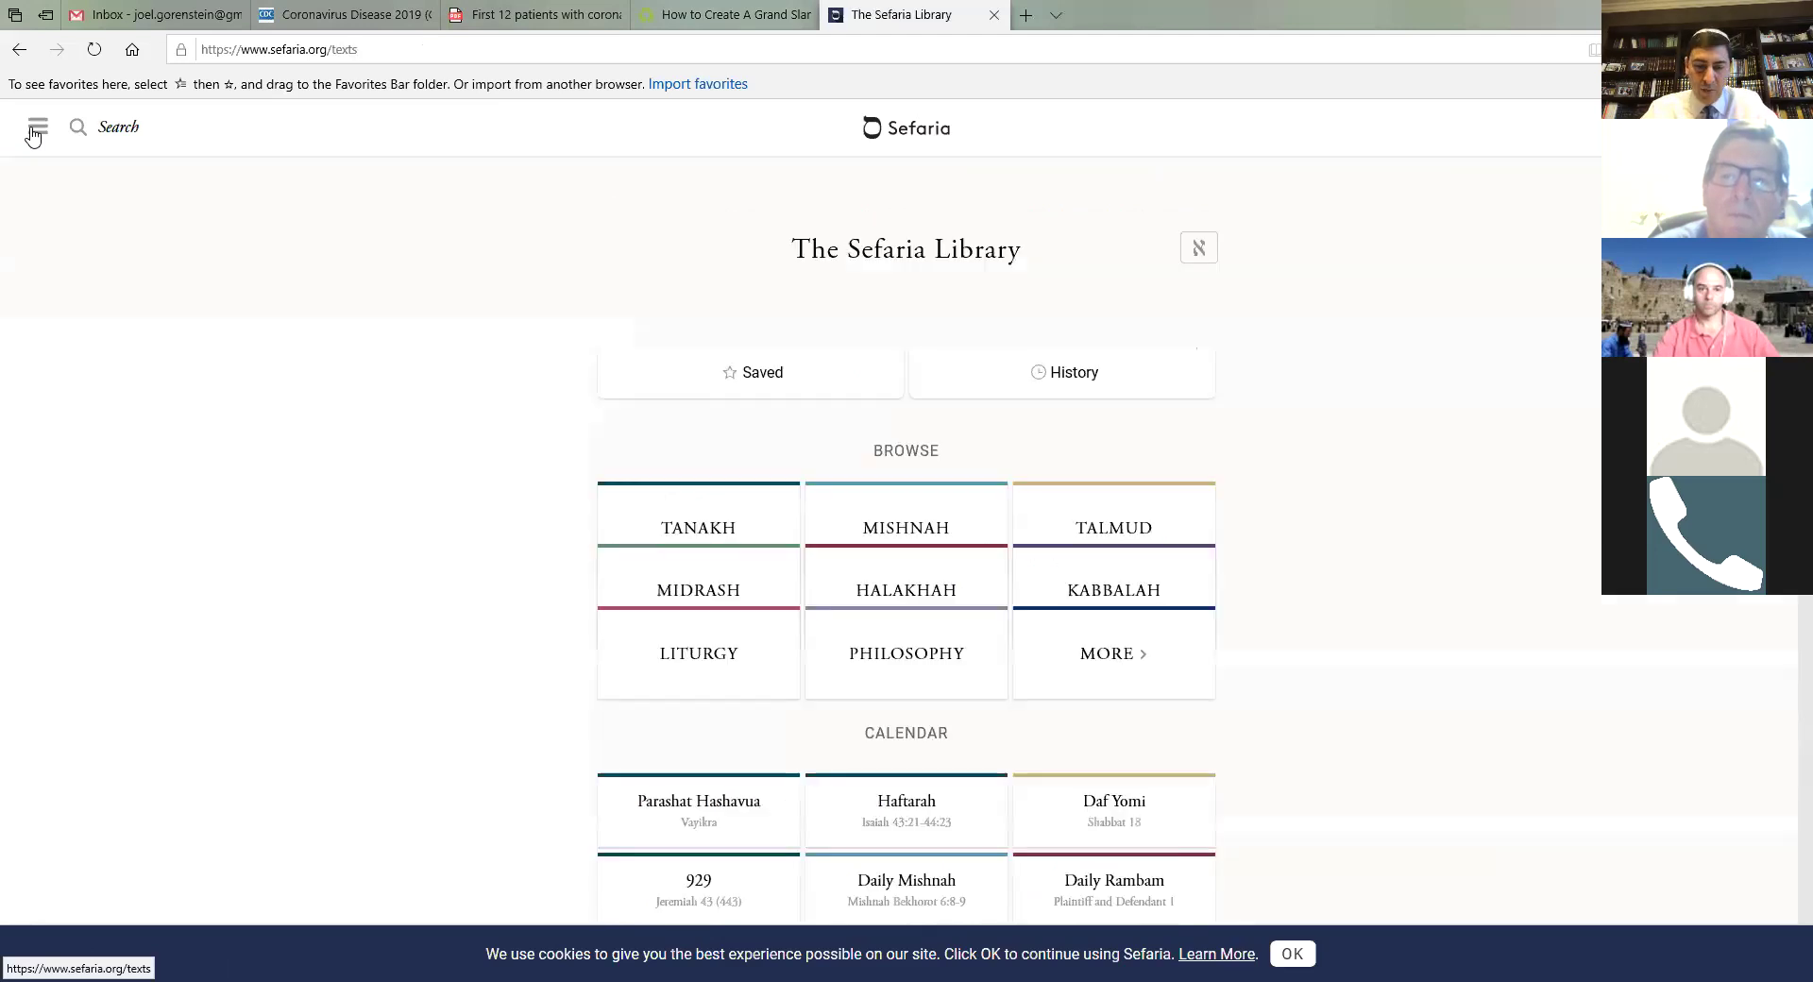
{"action": "left_click", "coordinate": [1120, 529]}
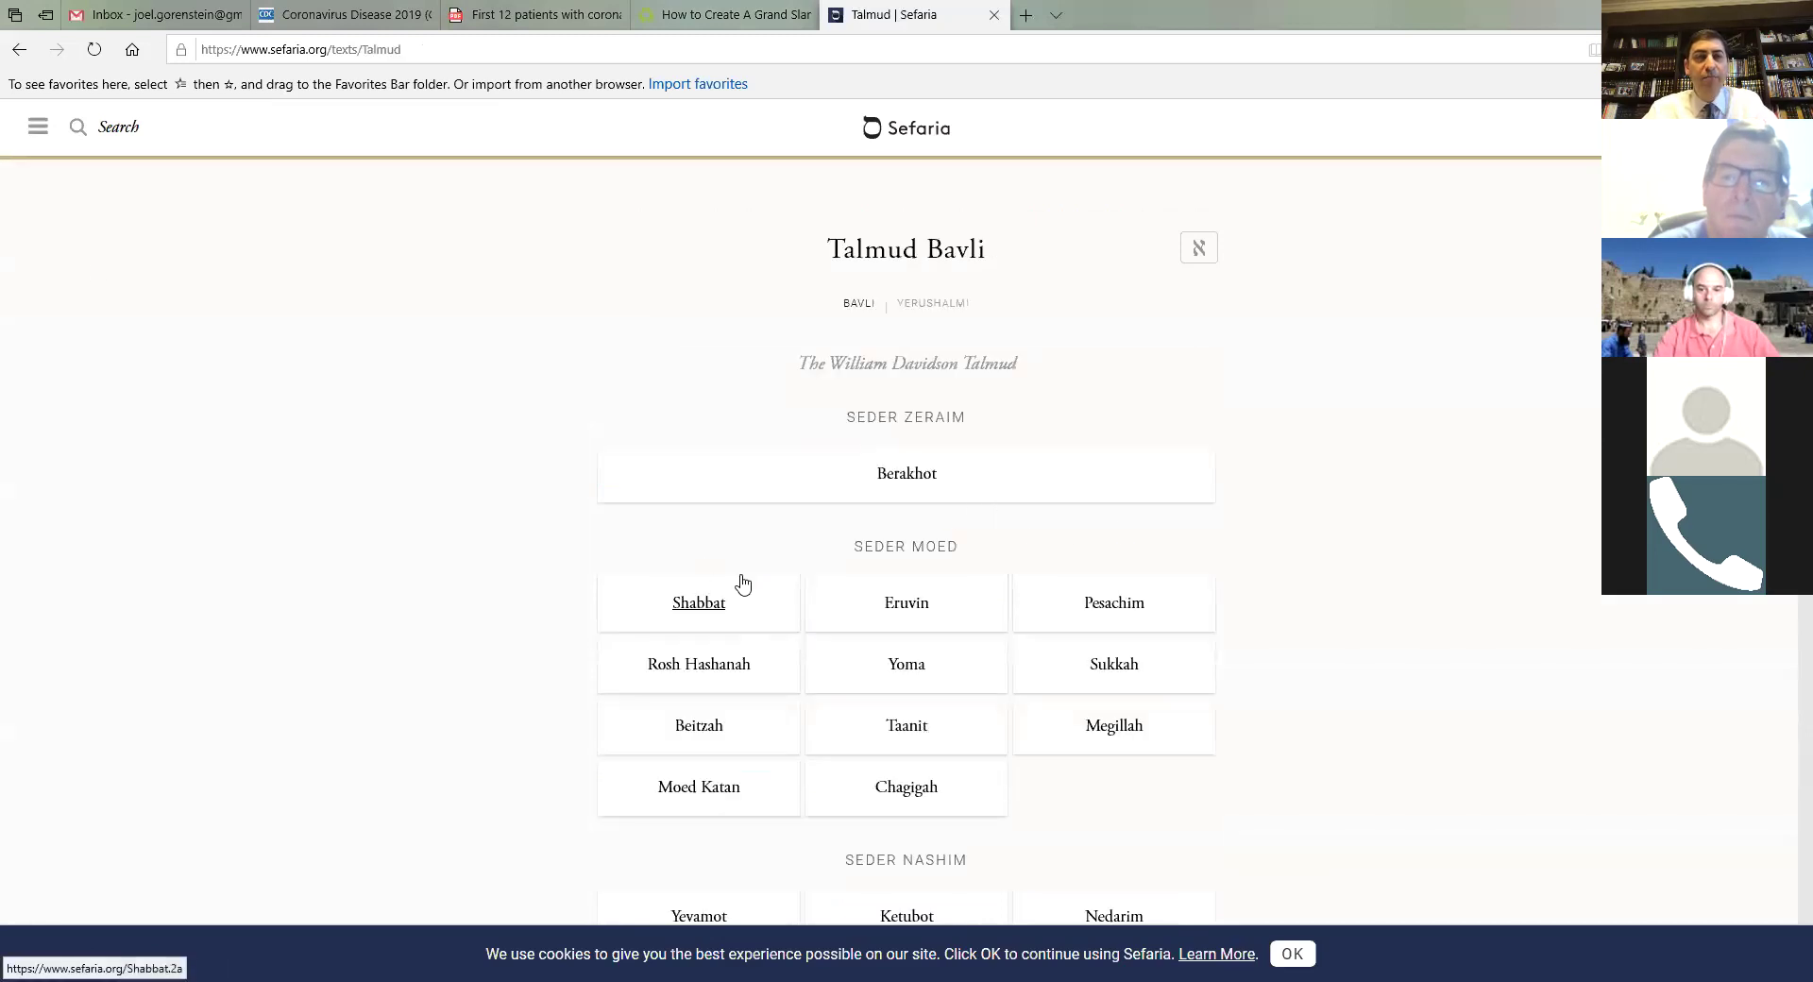
{"action": "left_click", "coordinate": [901, 485]}
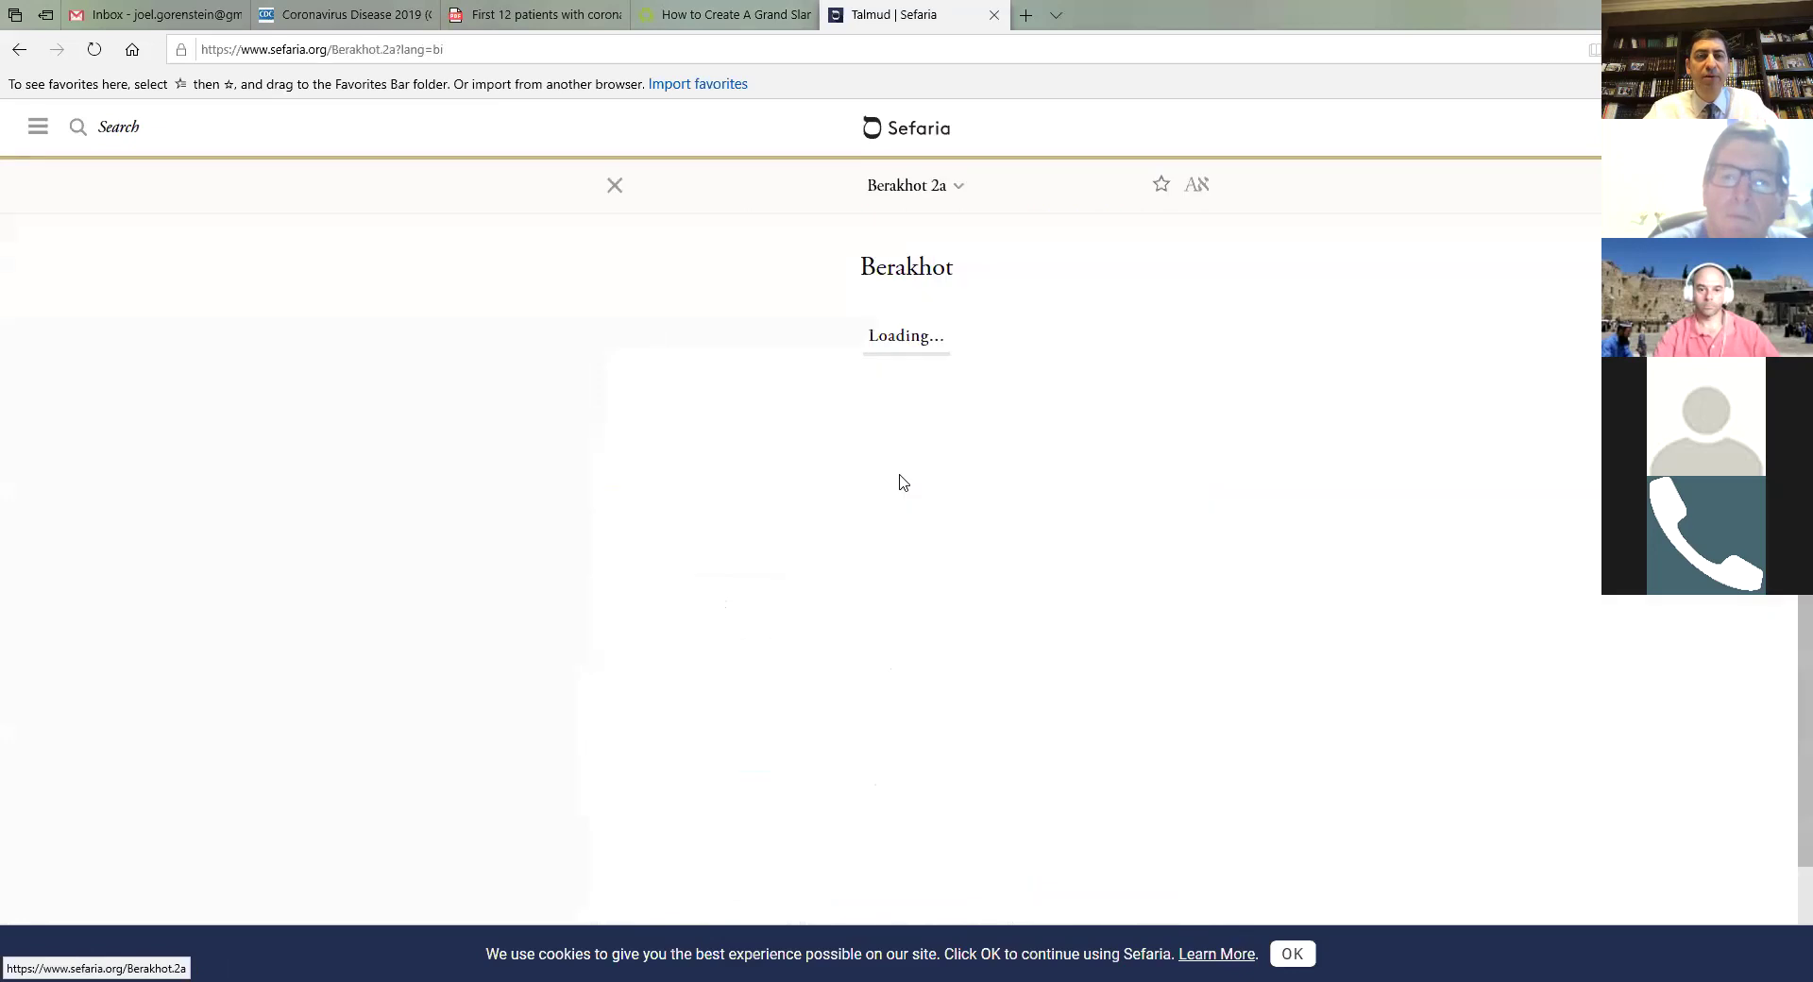
{"action": "left_click", "coordinate": [958, 193]}
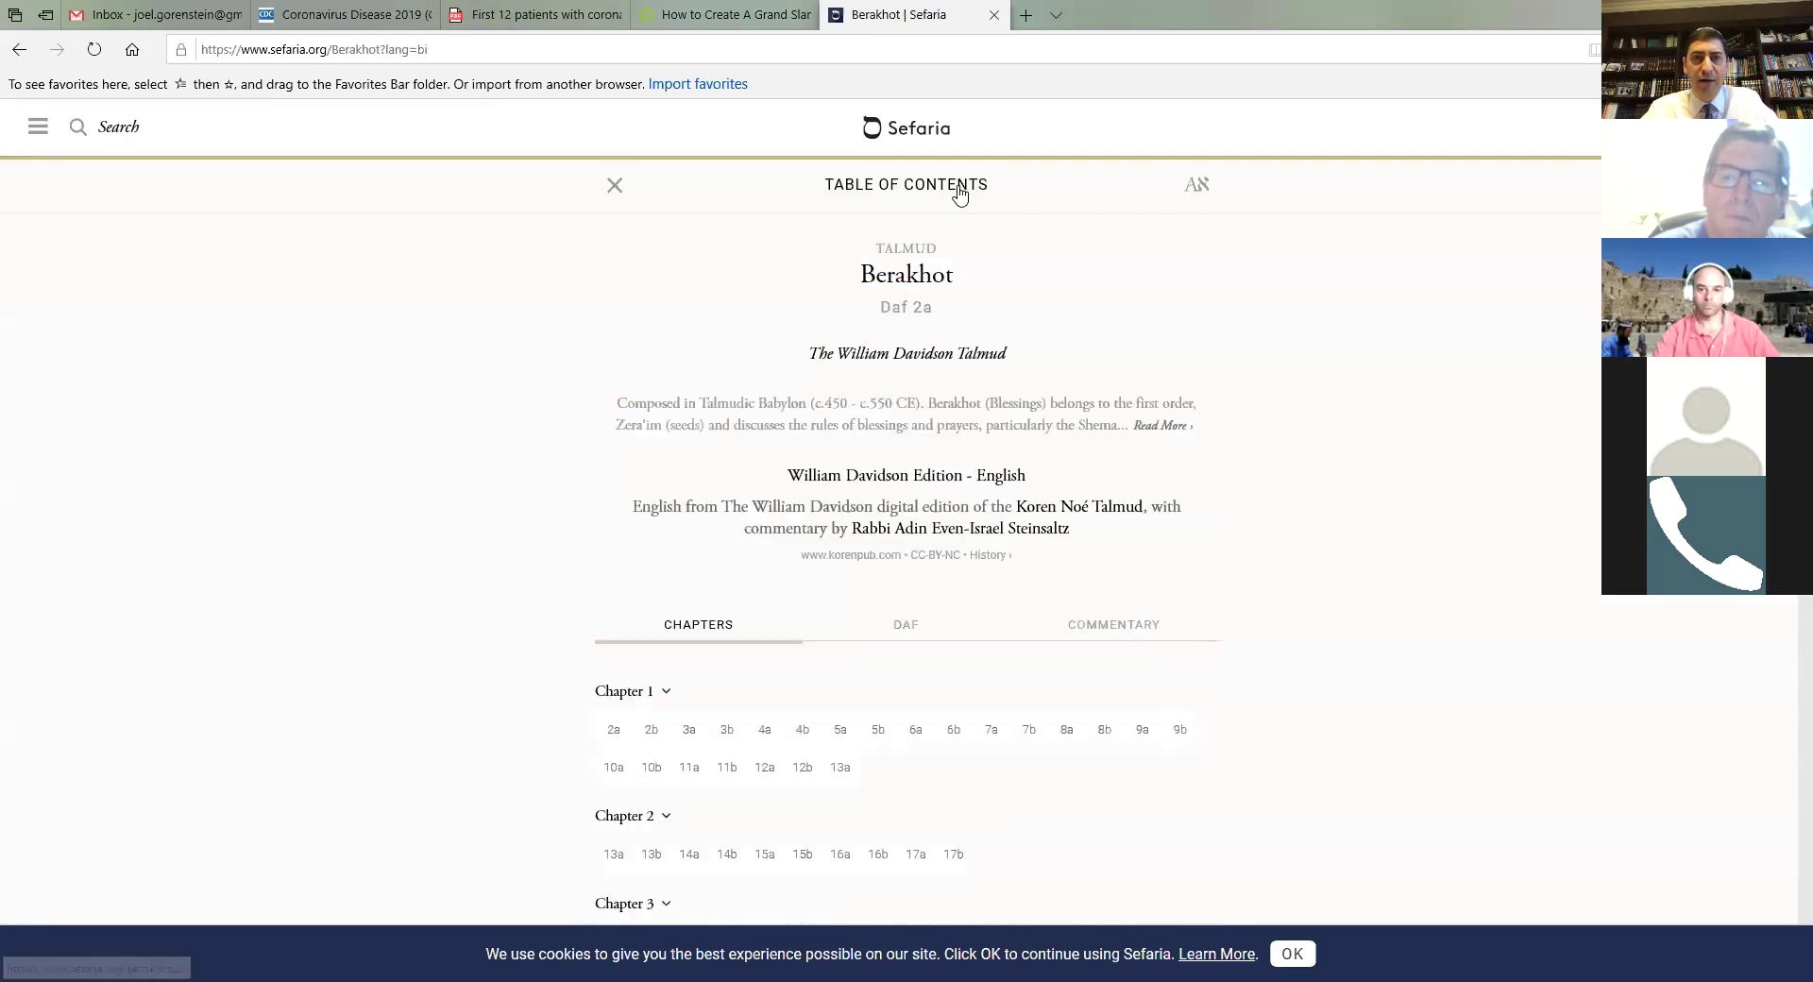
{"action": "left_click", "coordinate": [763, 735]}
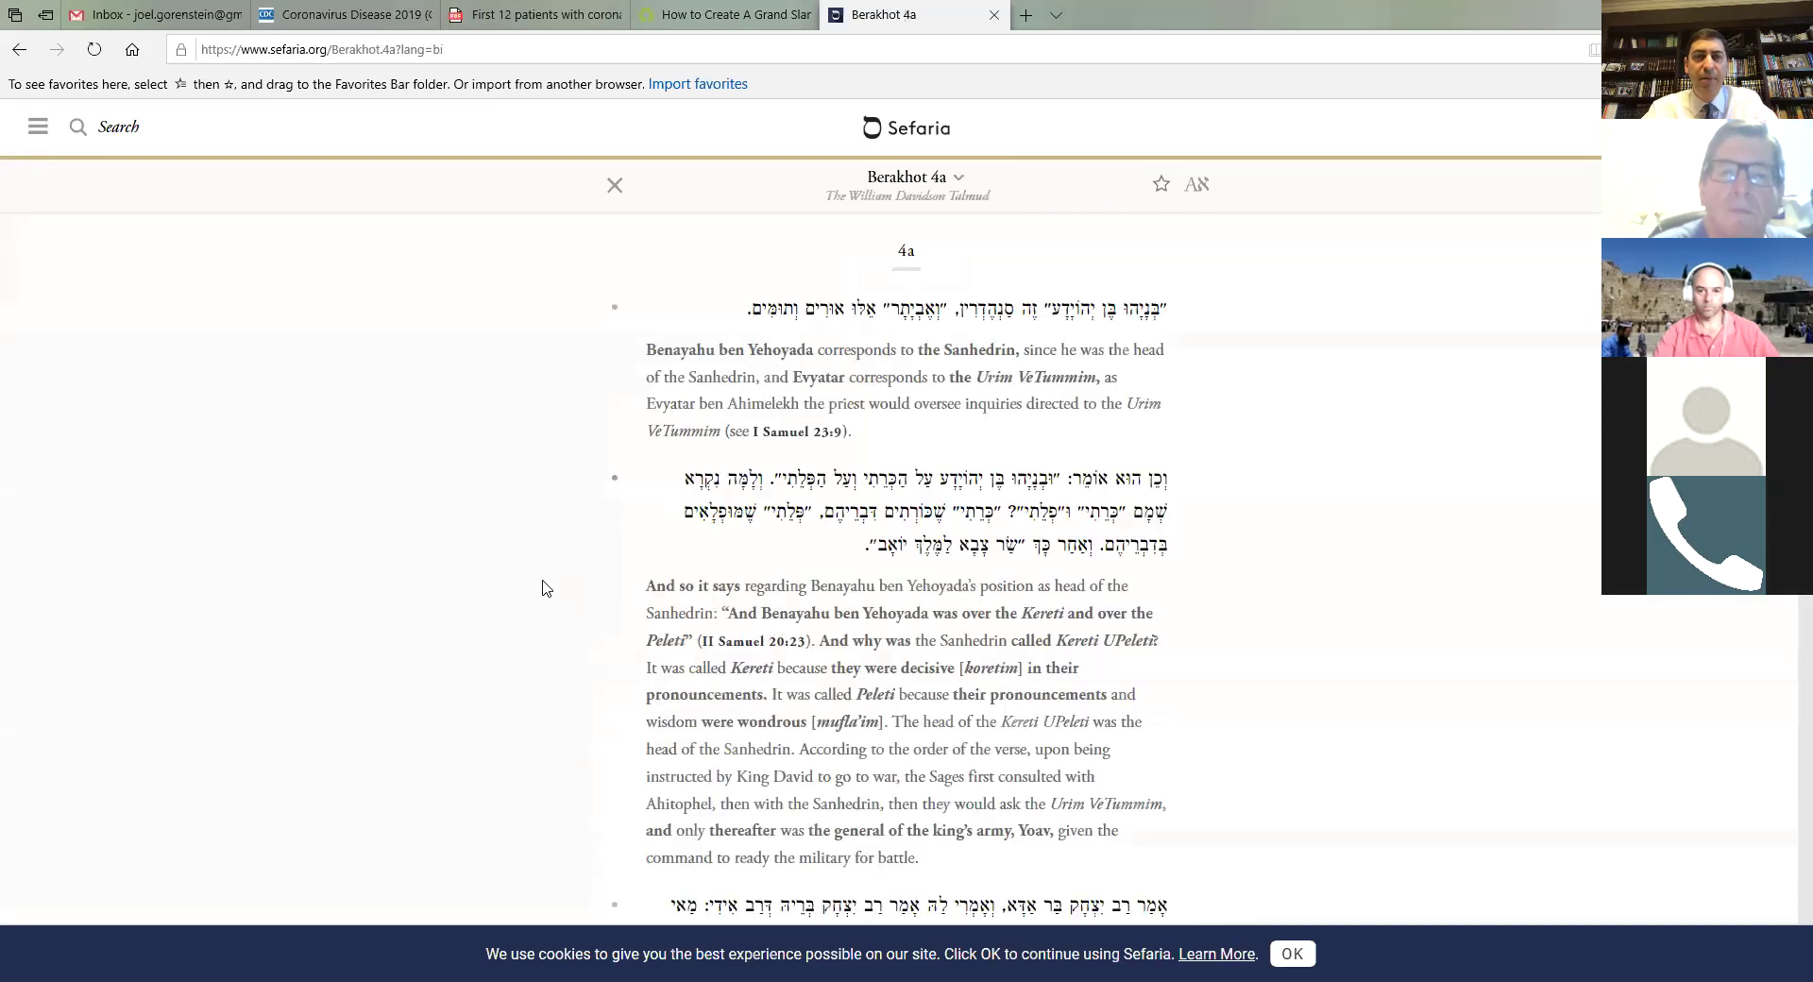
{"action": "scroll", "coordinate": [498, 586], "scroll_direction": "down", "scroll_amount": 1}
{"action": "scroll", "coordinate": [498, 586], "scroll_direction": "down", "scroll_amount": 2}
{"action": "scroll", "coordinate": [498, 586], "scroll_direction": "down", "scroll_amount": 2}
{"action": "scroll", "coordinate": [498, 586], "scroll_direction": "down", "scroll_amount": 1}
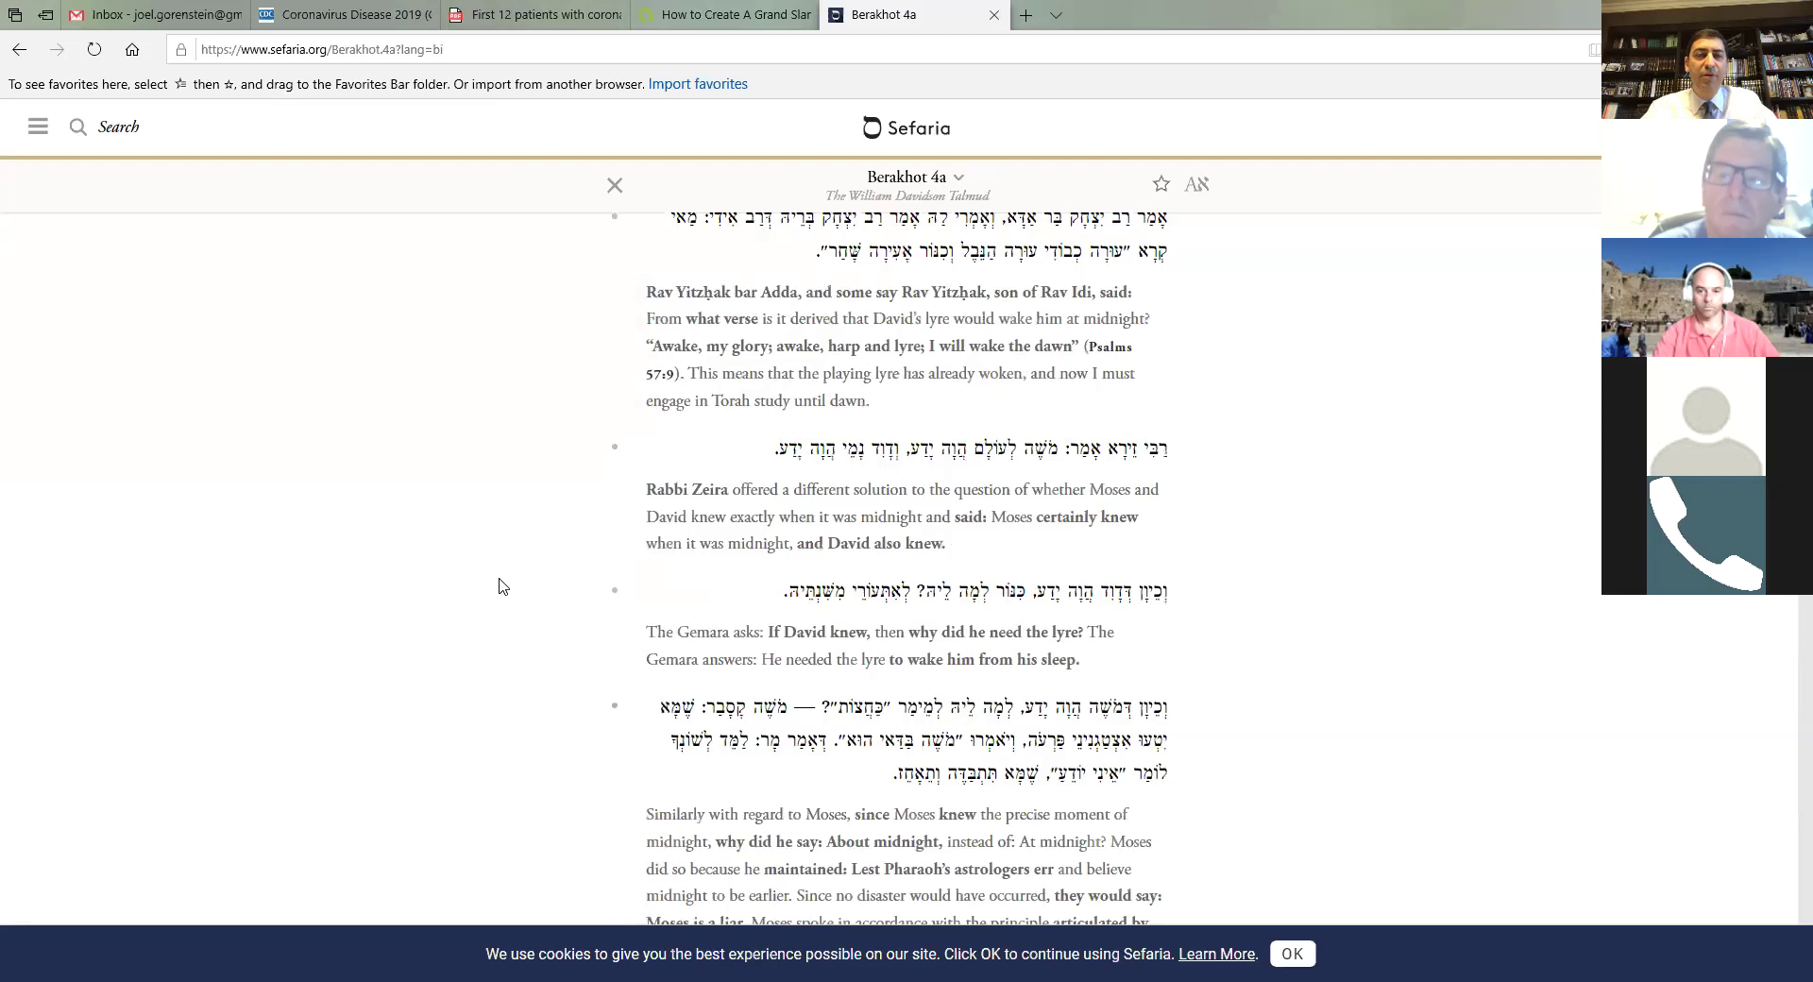
{"action": "scroll", "coordinate": [498, 586], "scroll_direction": "down", "scroll_amount": 1}
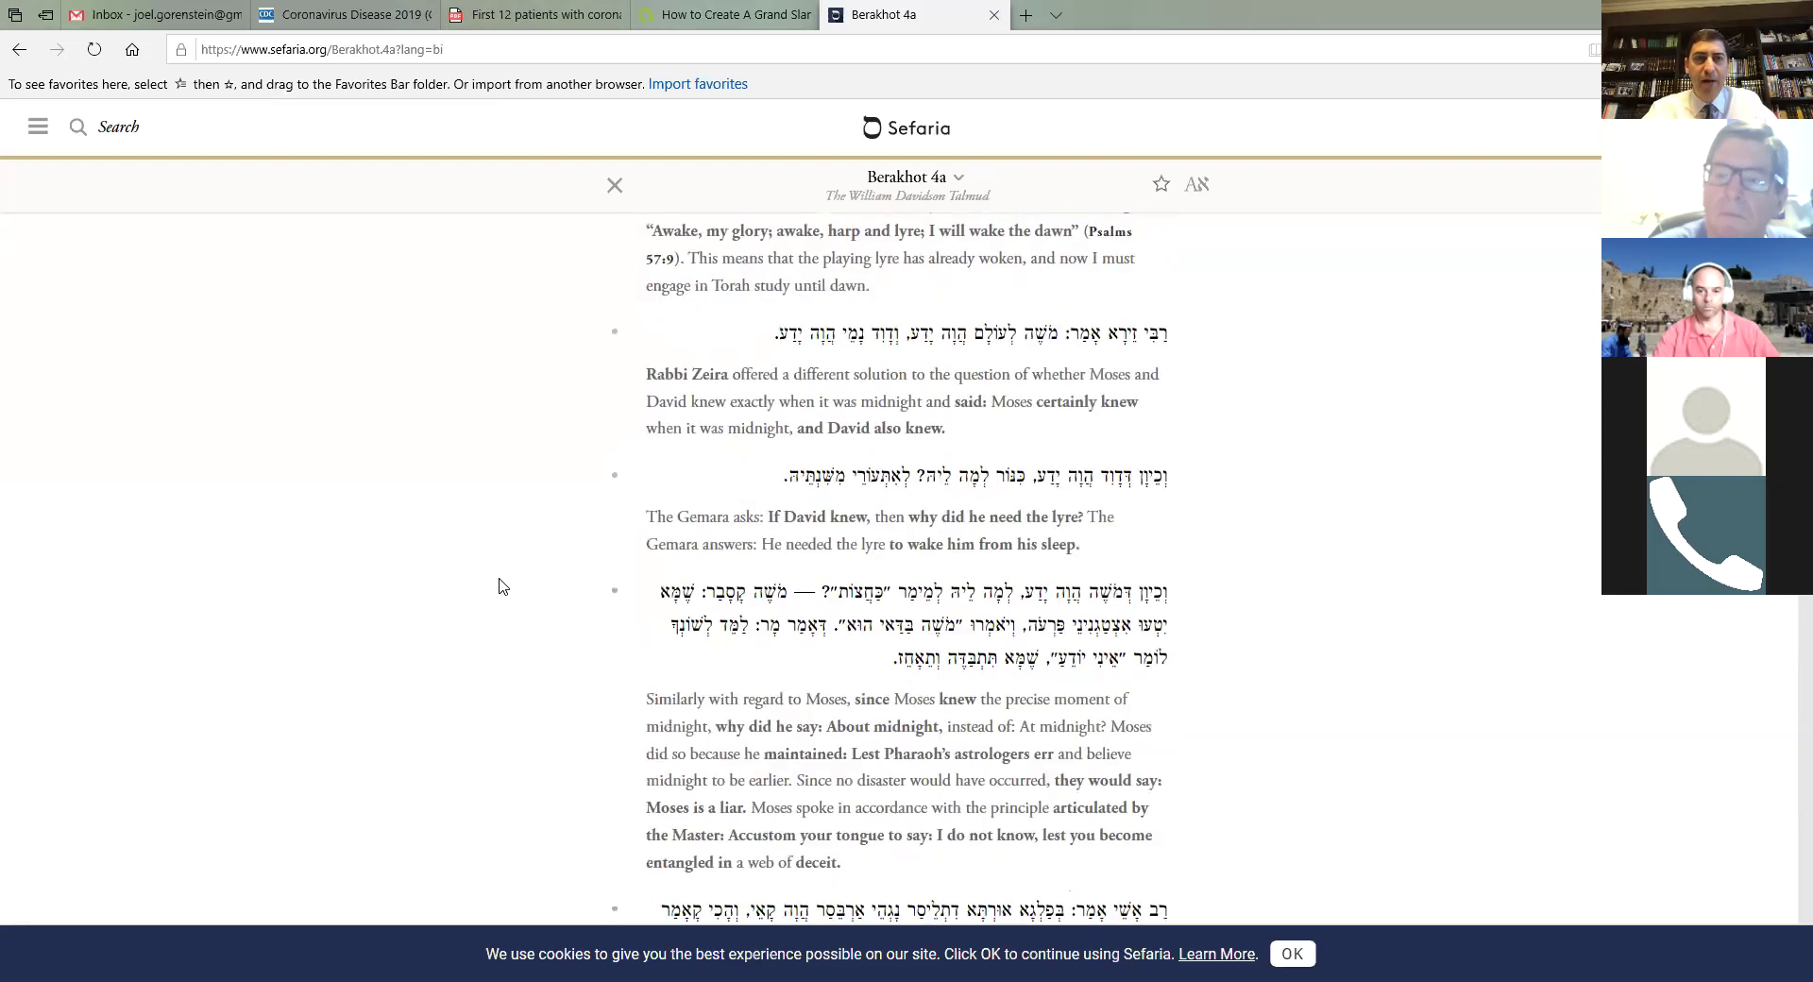
{"action": "scroll", "coordinate": [499, 586], "scroll_direction": "down", "scroll_amount": 2}
{"action": "scroll", "coordinate": [498, 585], "scroll_direction": "down", "scroll_amount": 2}
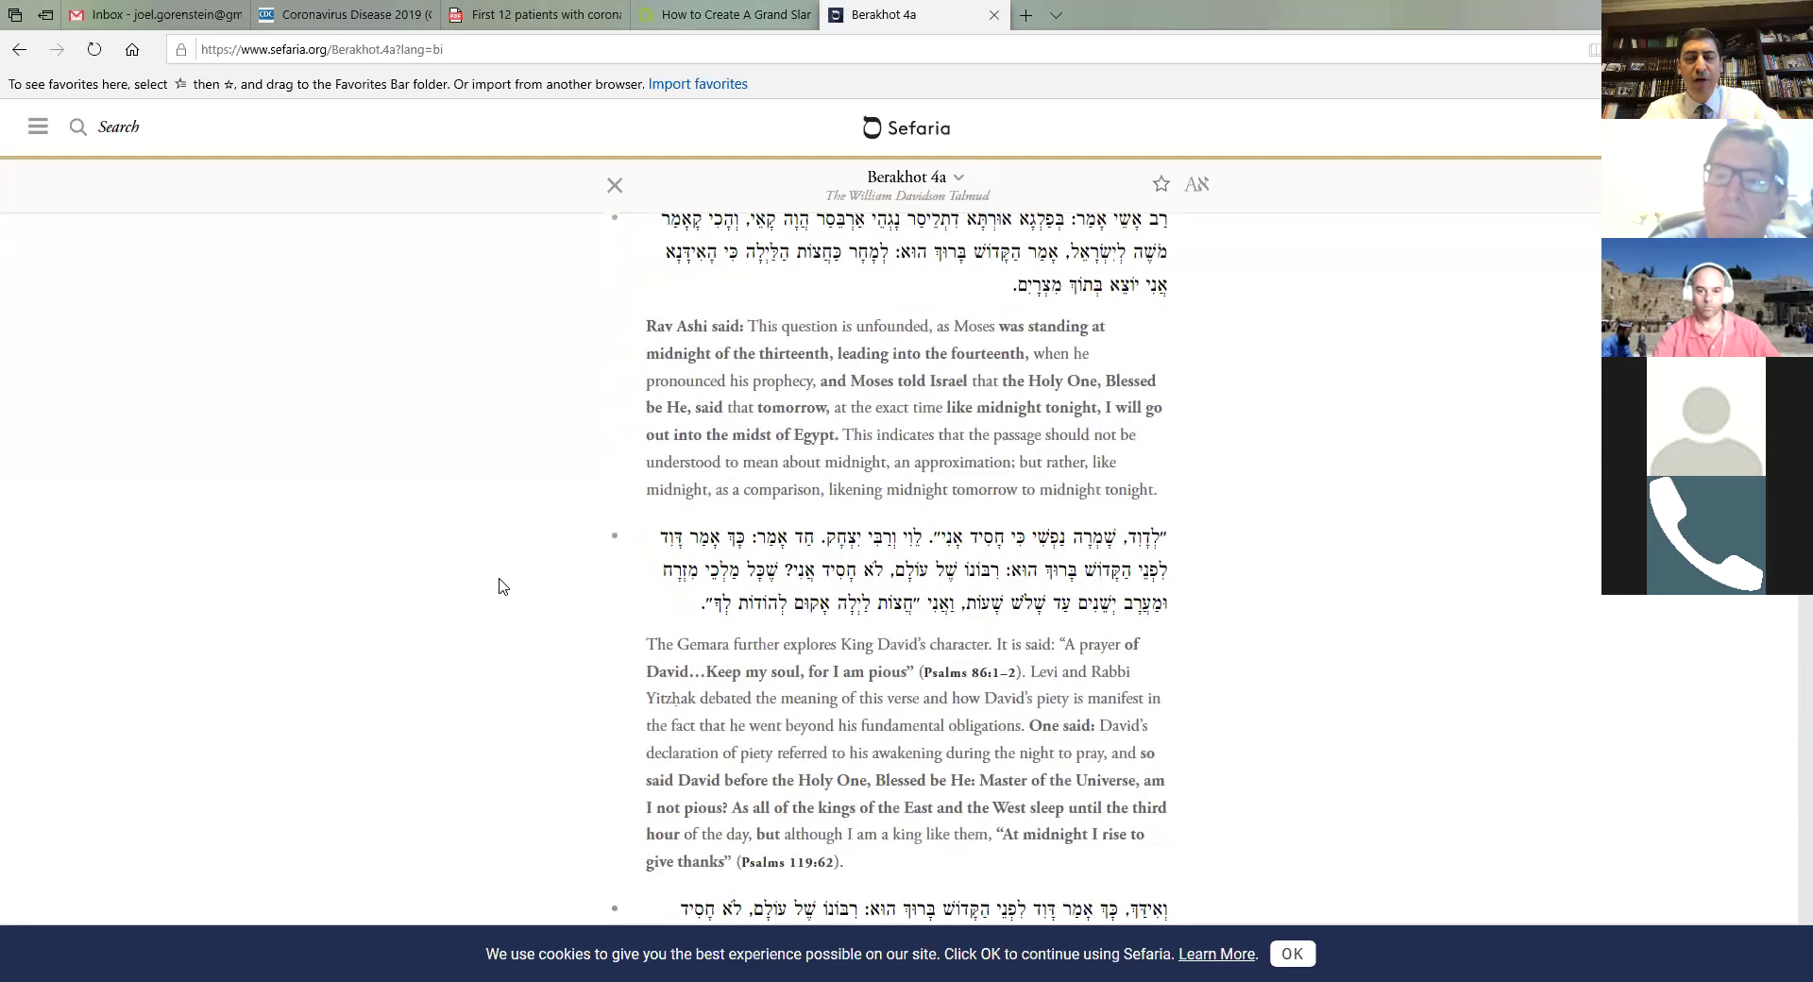
{"action": "scroll", "coordinate": [498, 586], "scroll_direction": "down", "scroll_amount": 2}
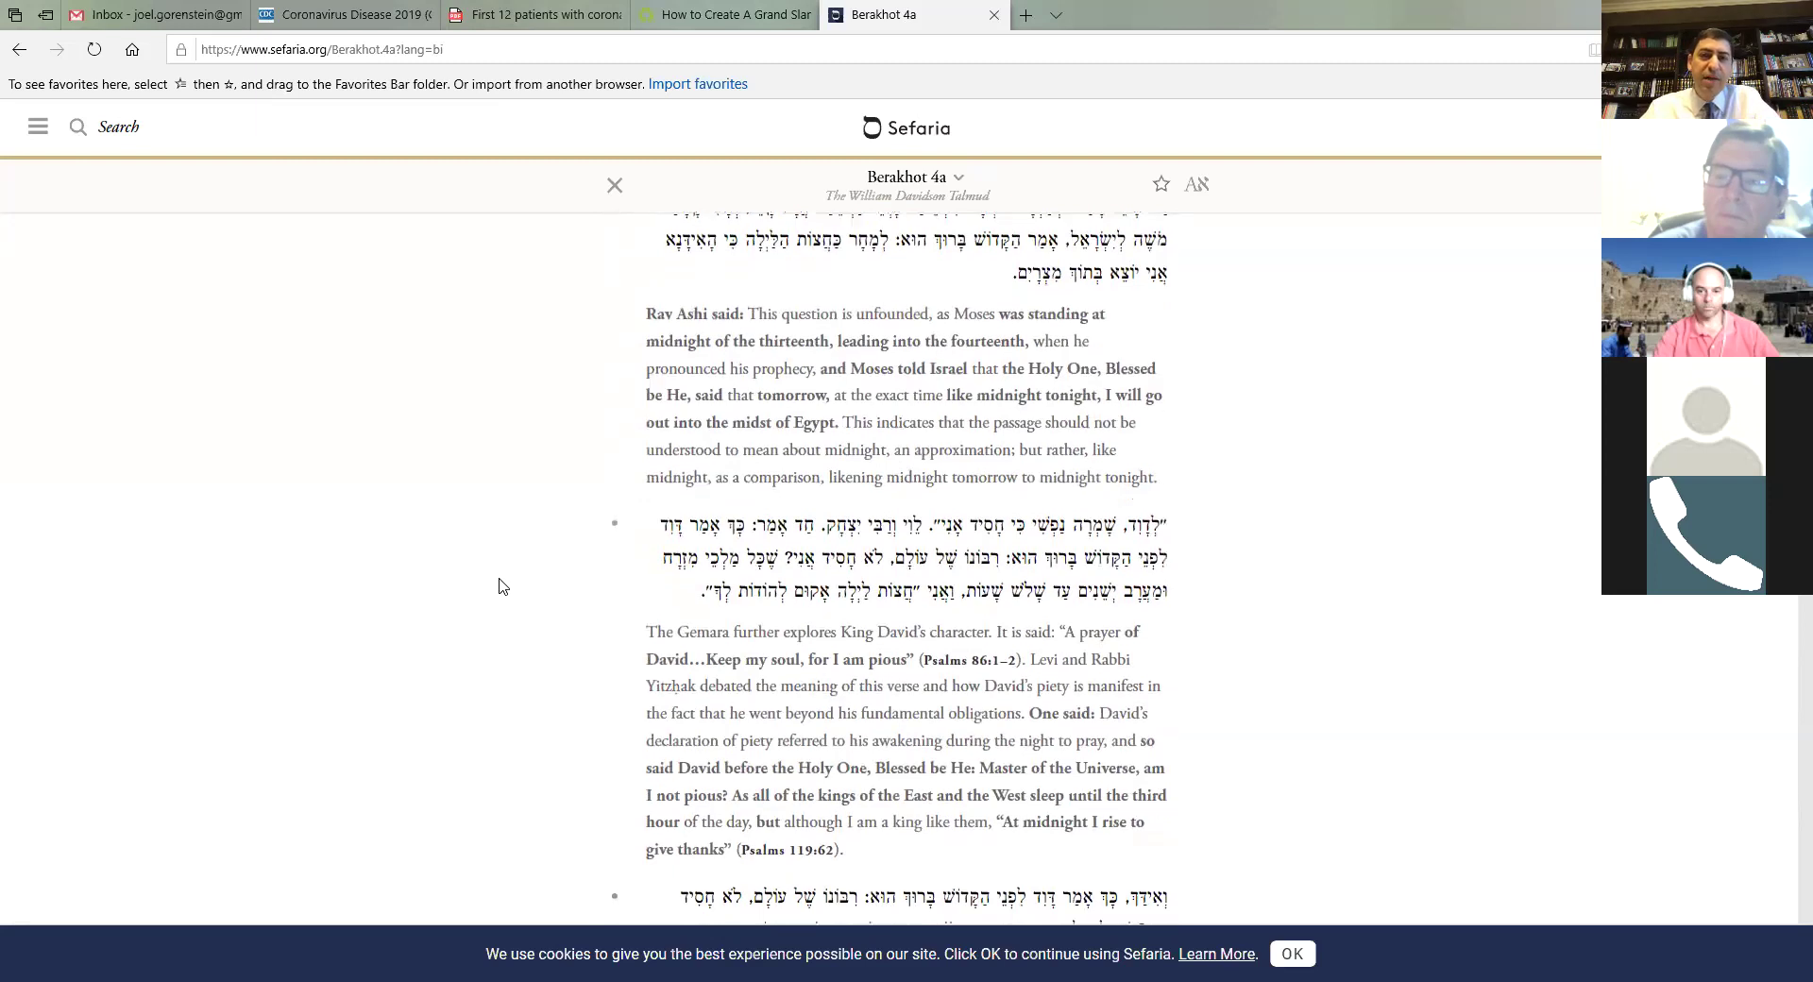
{"action": "left_click", "coordinate": [960, 190]}
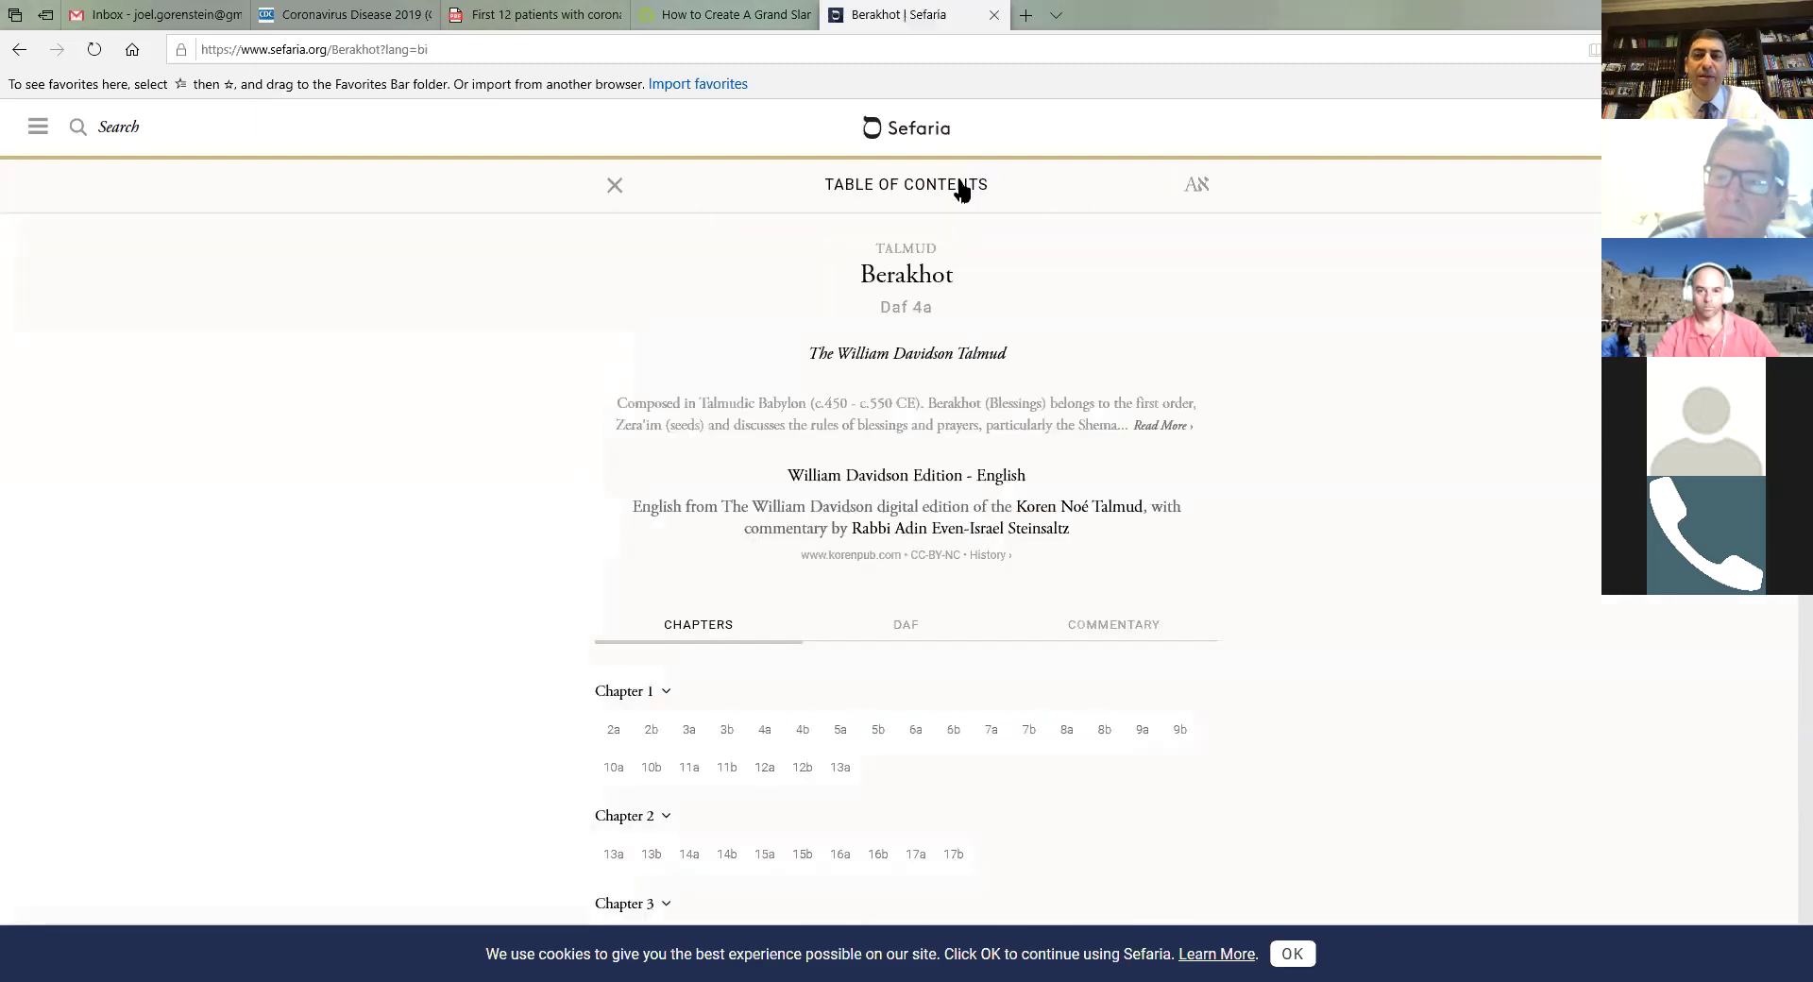
{"action": "left_click", "coordinate": [612, 188]}
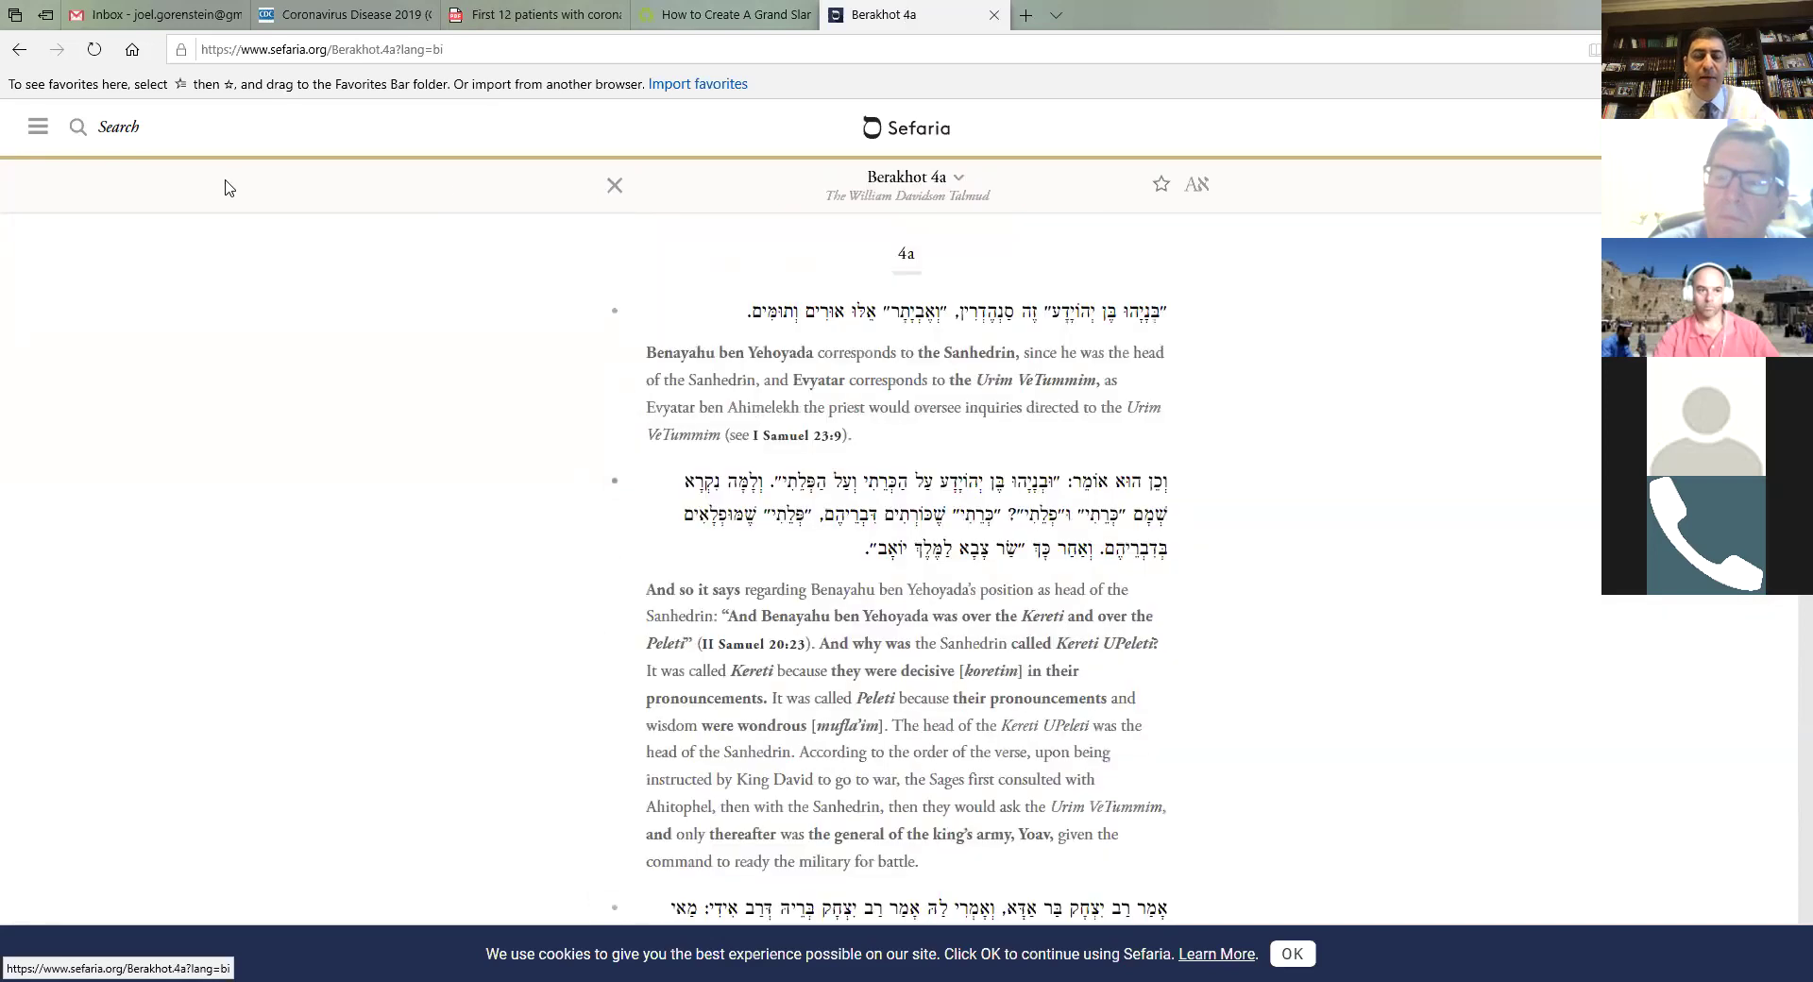
{"action": "left_click", "coordinate": [39, 129]}
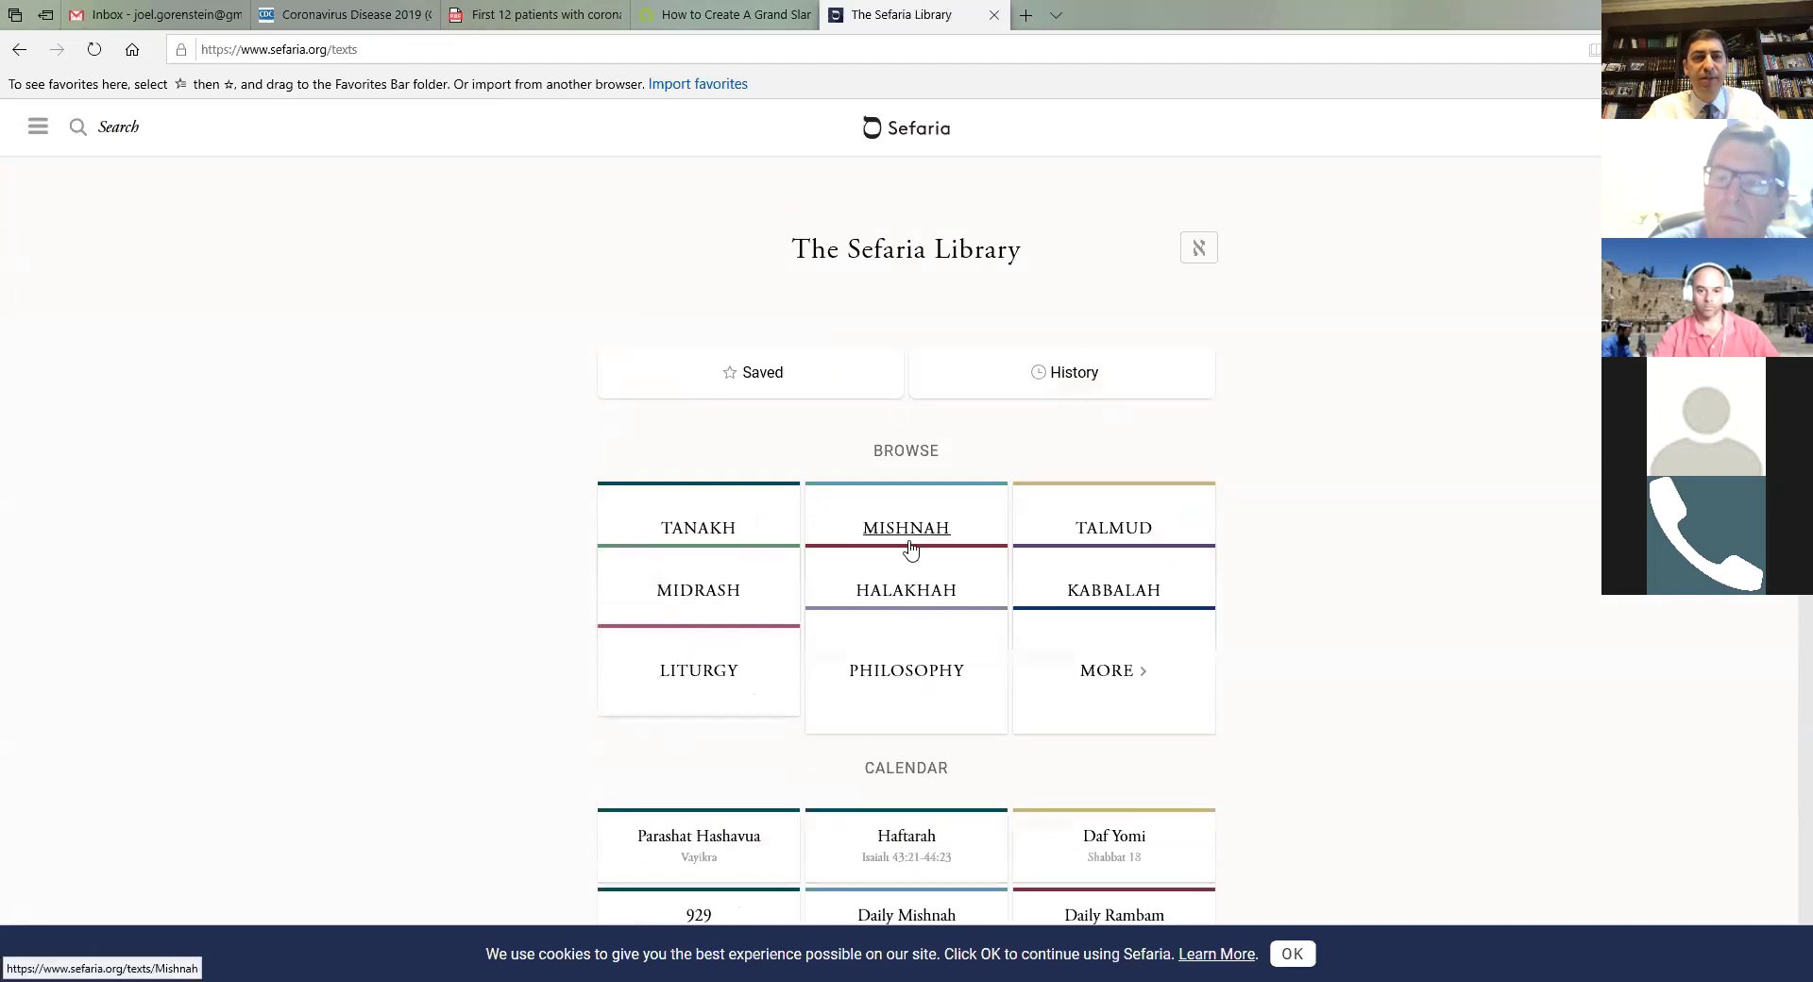
{"action": "left_click", "coordinate": [691, 534]}
{"action": "scroll", "coordinate": [709, 608], "scroll_direction": "down", "scroll_amount": 3}
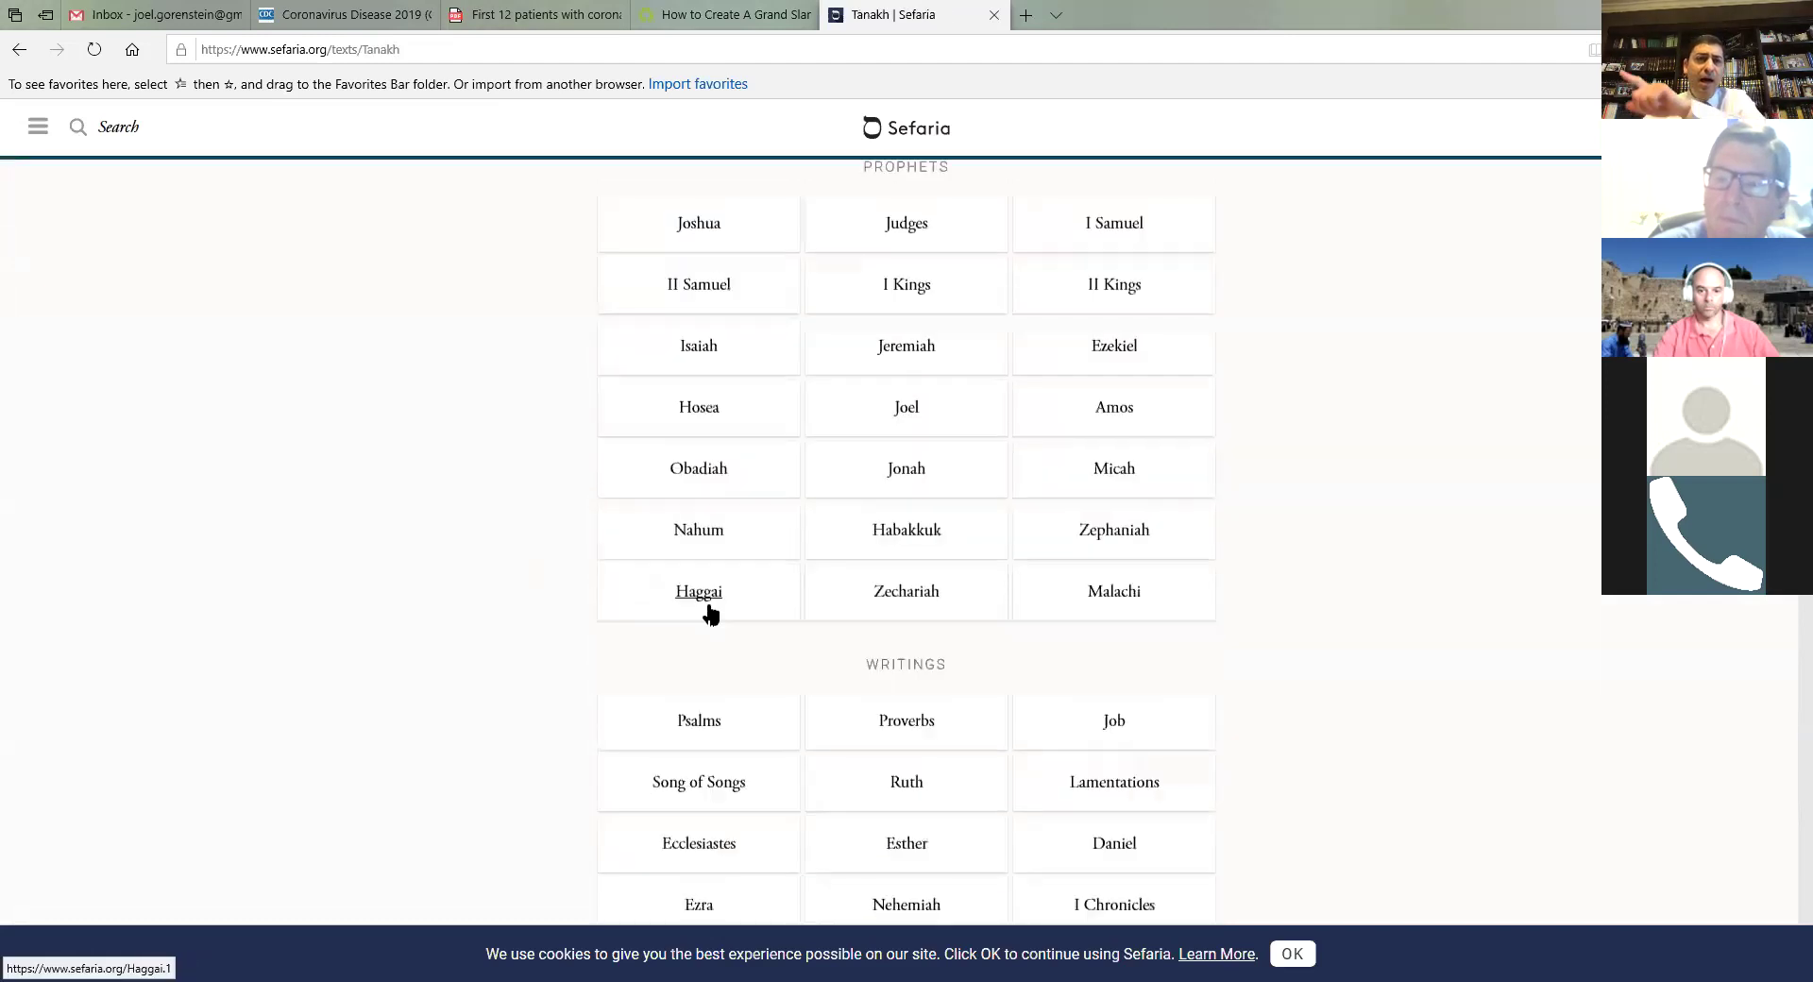
{"action": "left_click", "coordinate": [699, 714]}
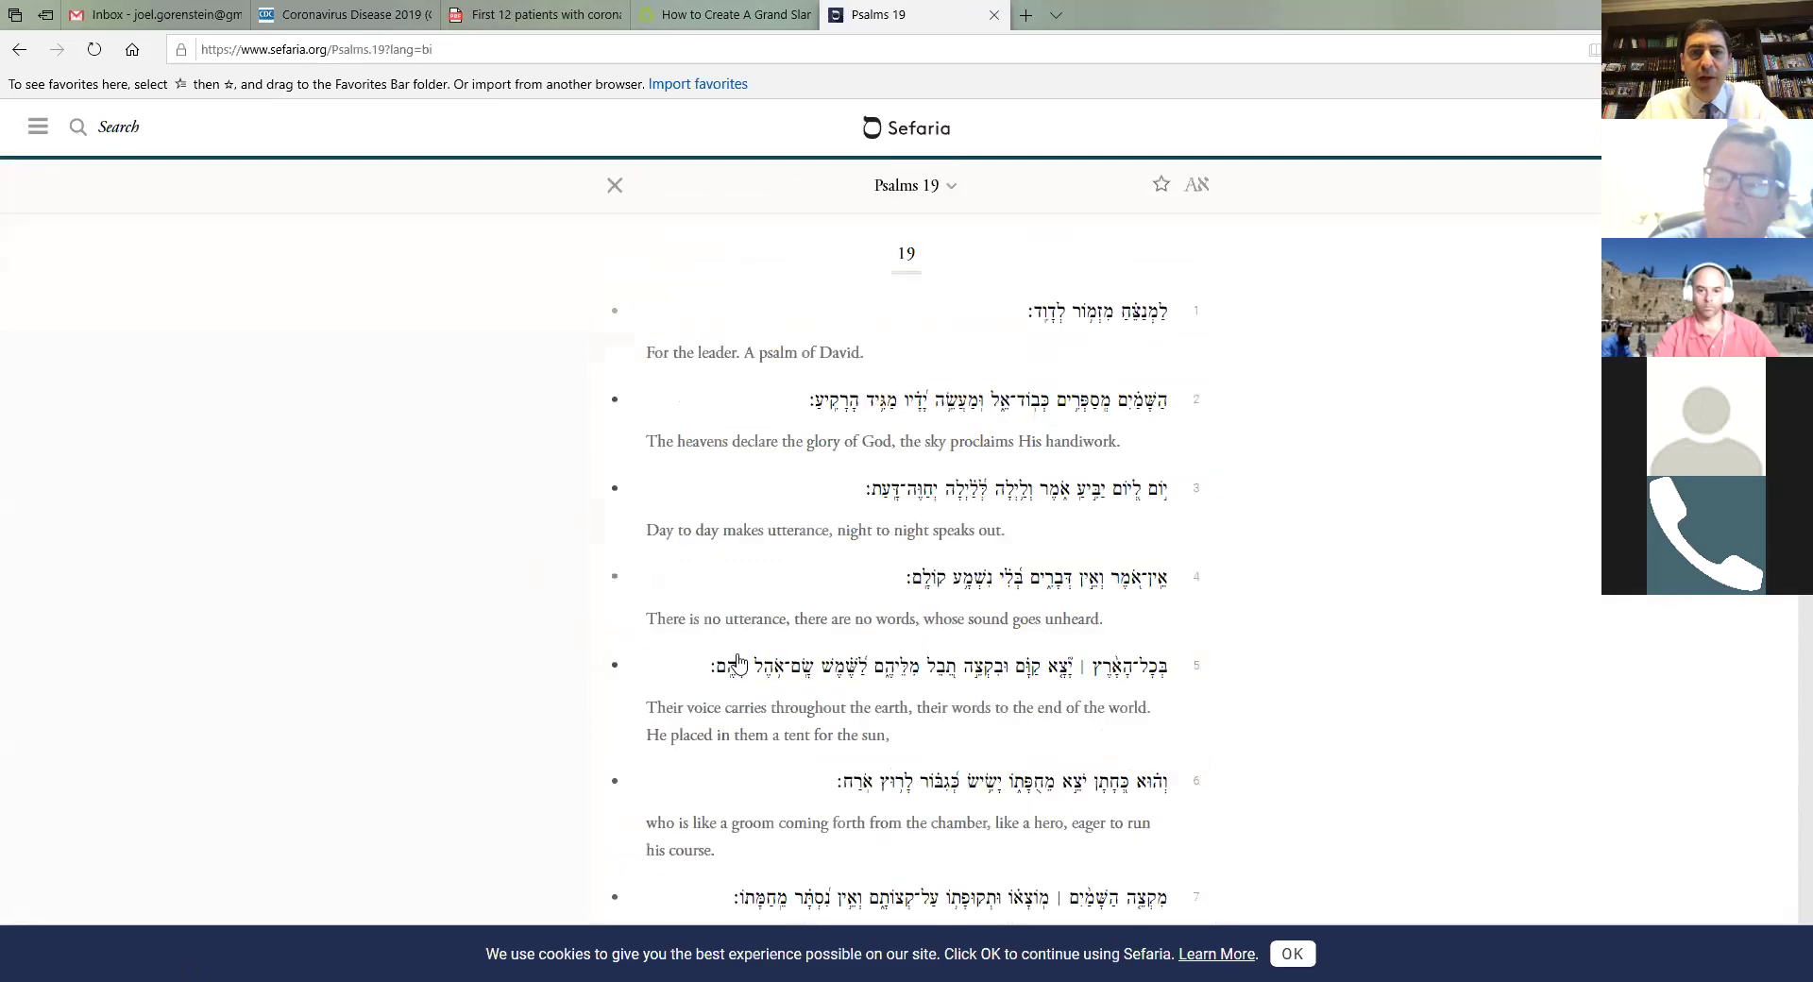
{"action": "scroll", "coordinate": [408, 584], "scroll_direction": "down", "scroll_amount": 1}
{"action": "scroll", "coordinate": [408, 585], "scroll_direction": "down", "scroll_amount": 5}
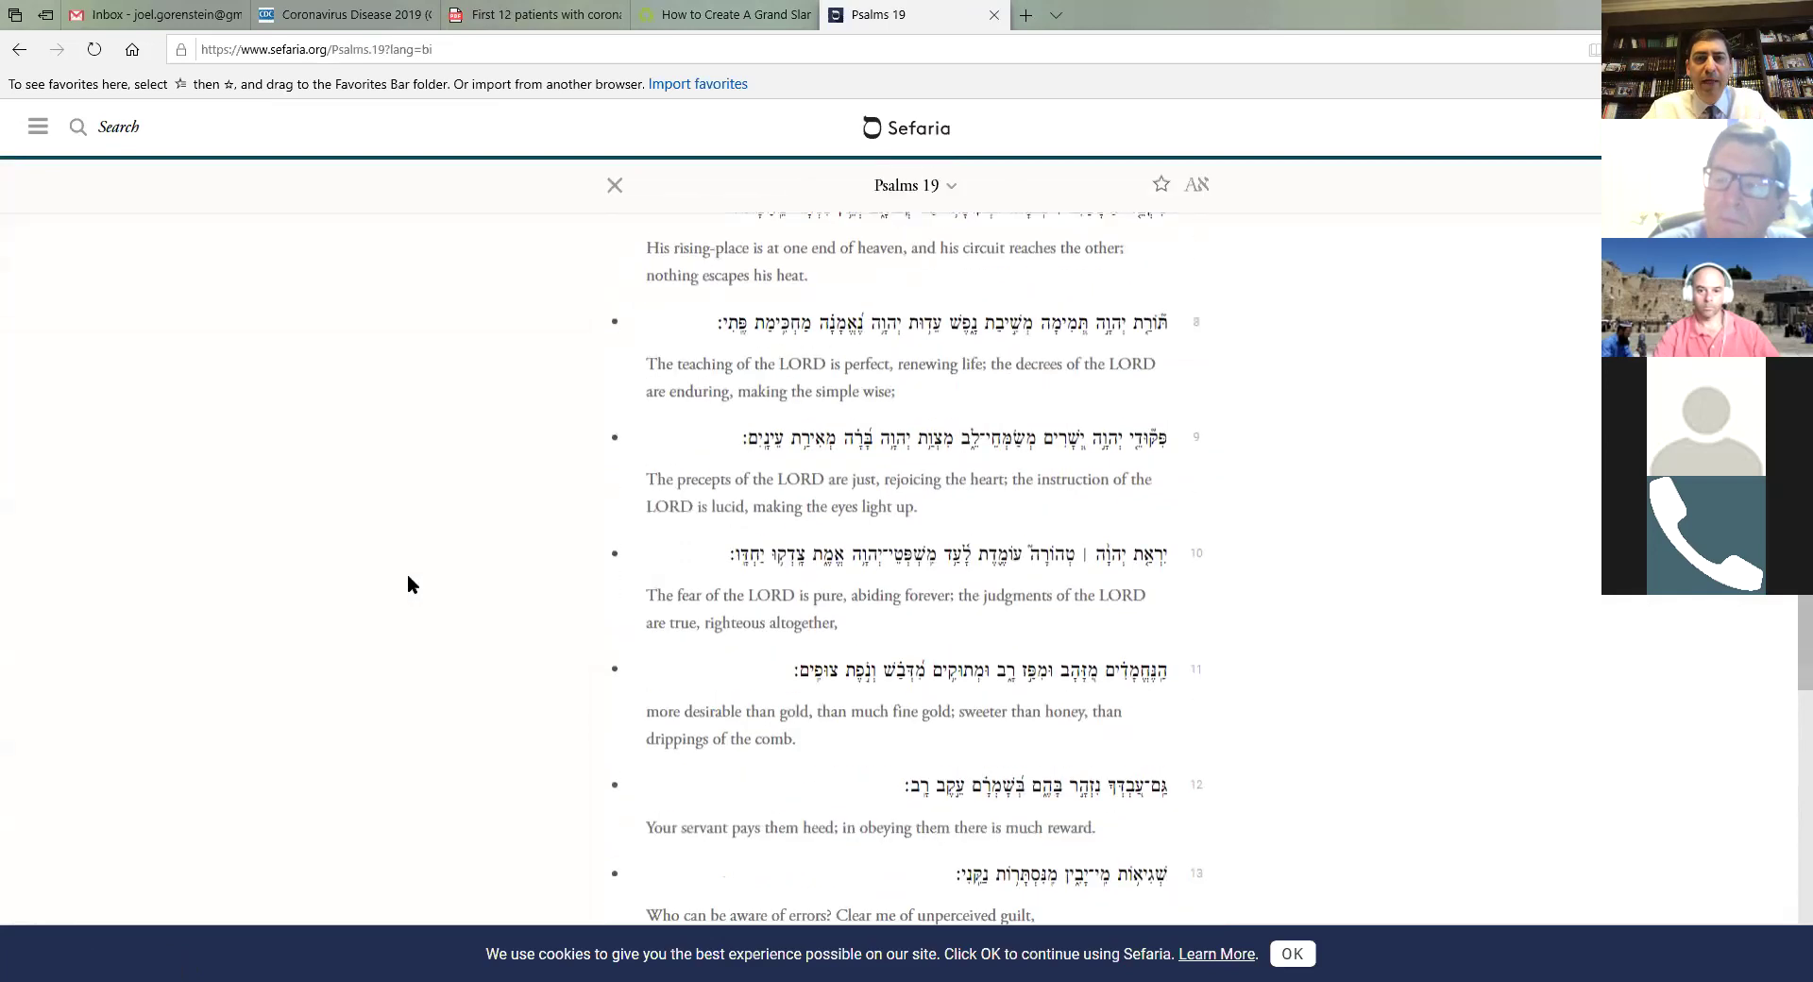
{"action": "scroll", "coordinate": [407, 583], "scroll_direction": "down", "scroll_amount": 5}
{"action": "scroll", "coordinate": [408, 579], "scroll_direction": "down", "scroll_amount": 4}
{"action": "scroll", "coordinate": [408, 579], "scroll_direction": "down", "scroll_amount": 1}
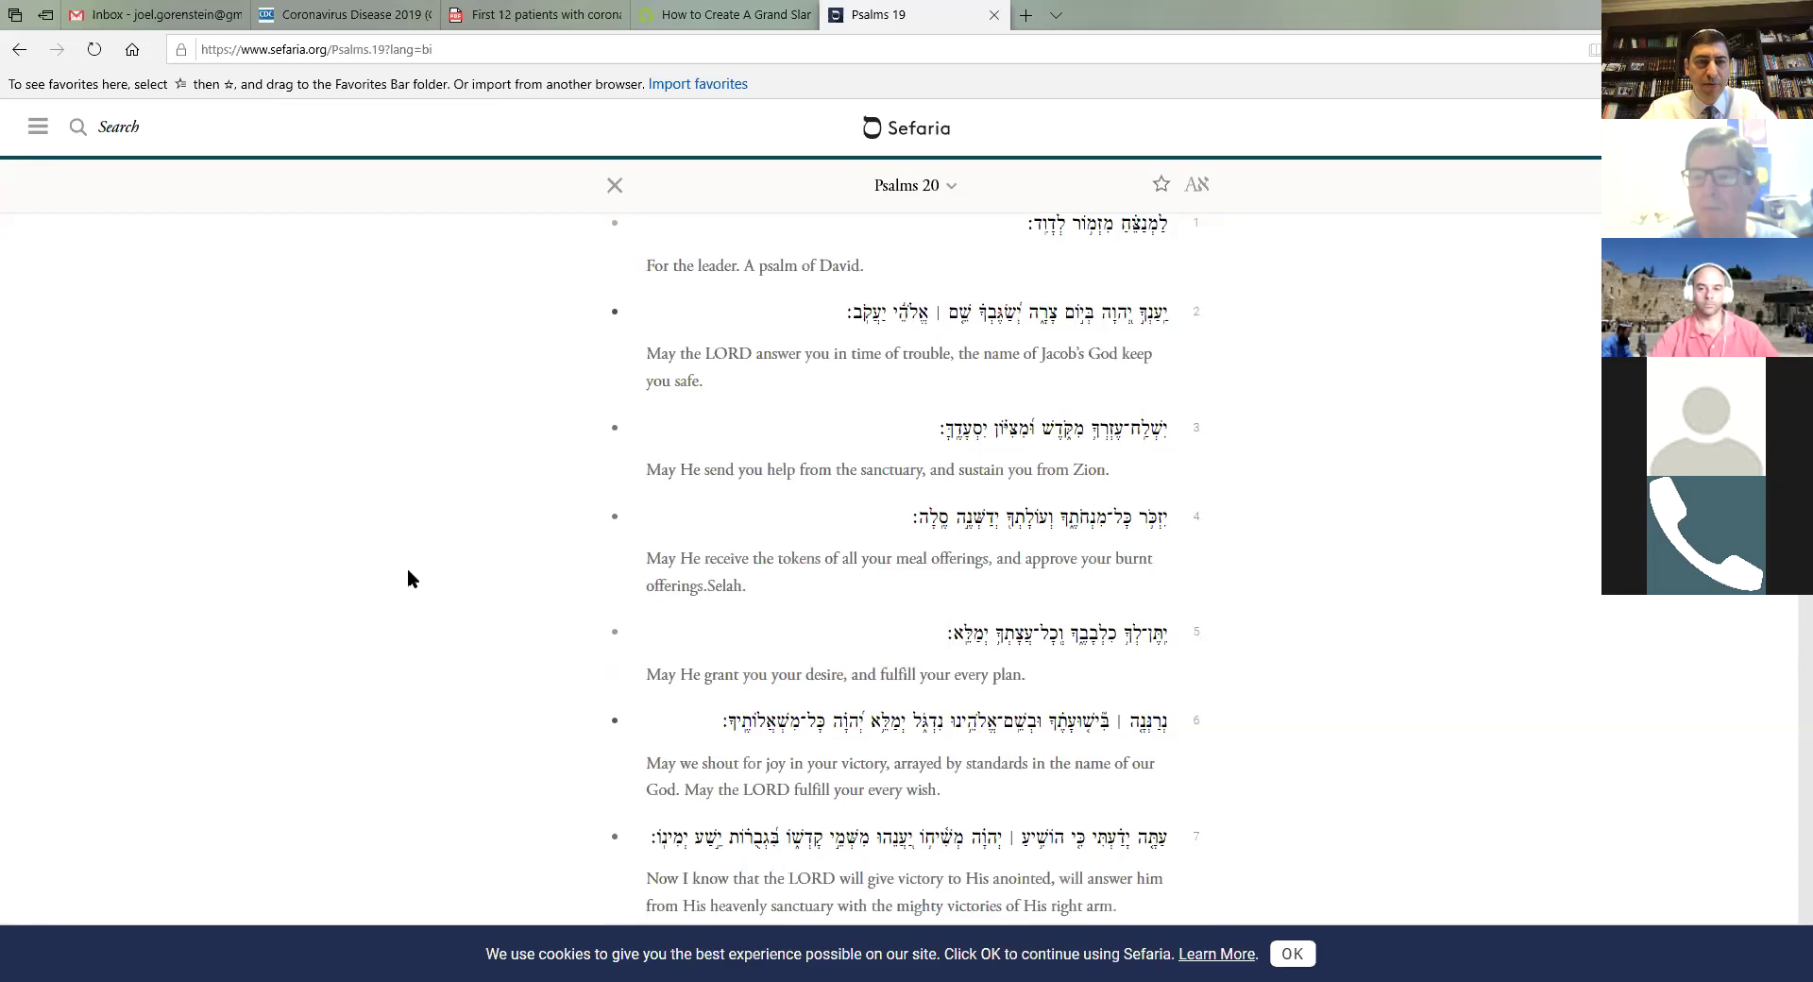
{"action": "scroll", "coordinate": [425, 567], "scroll_direction": "up", "scroll_amount": 1}
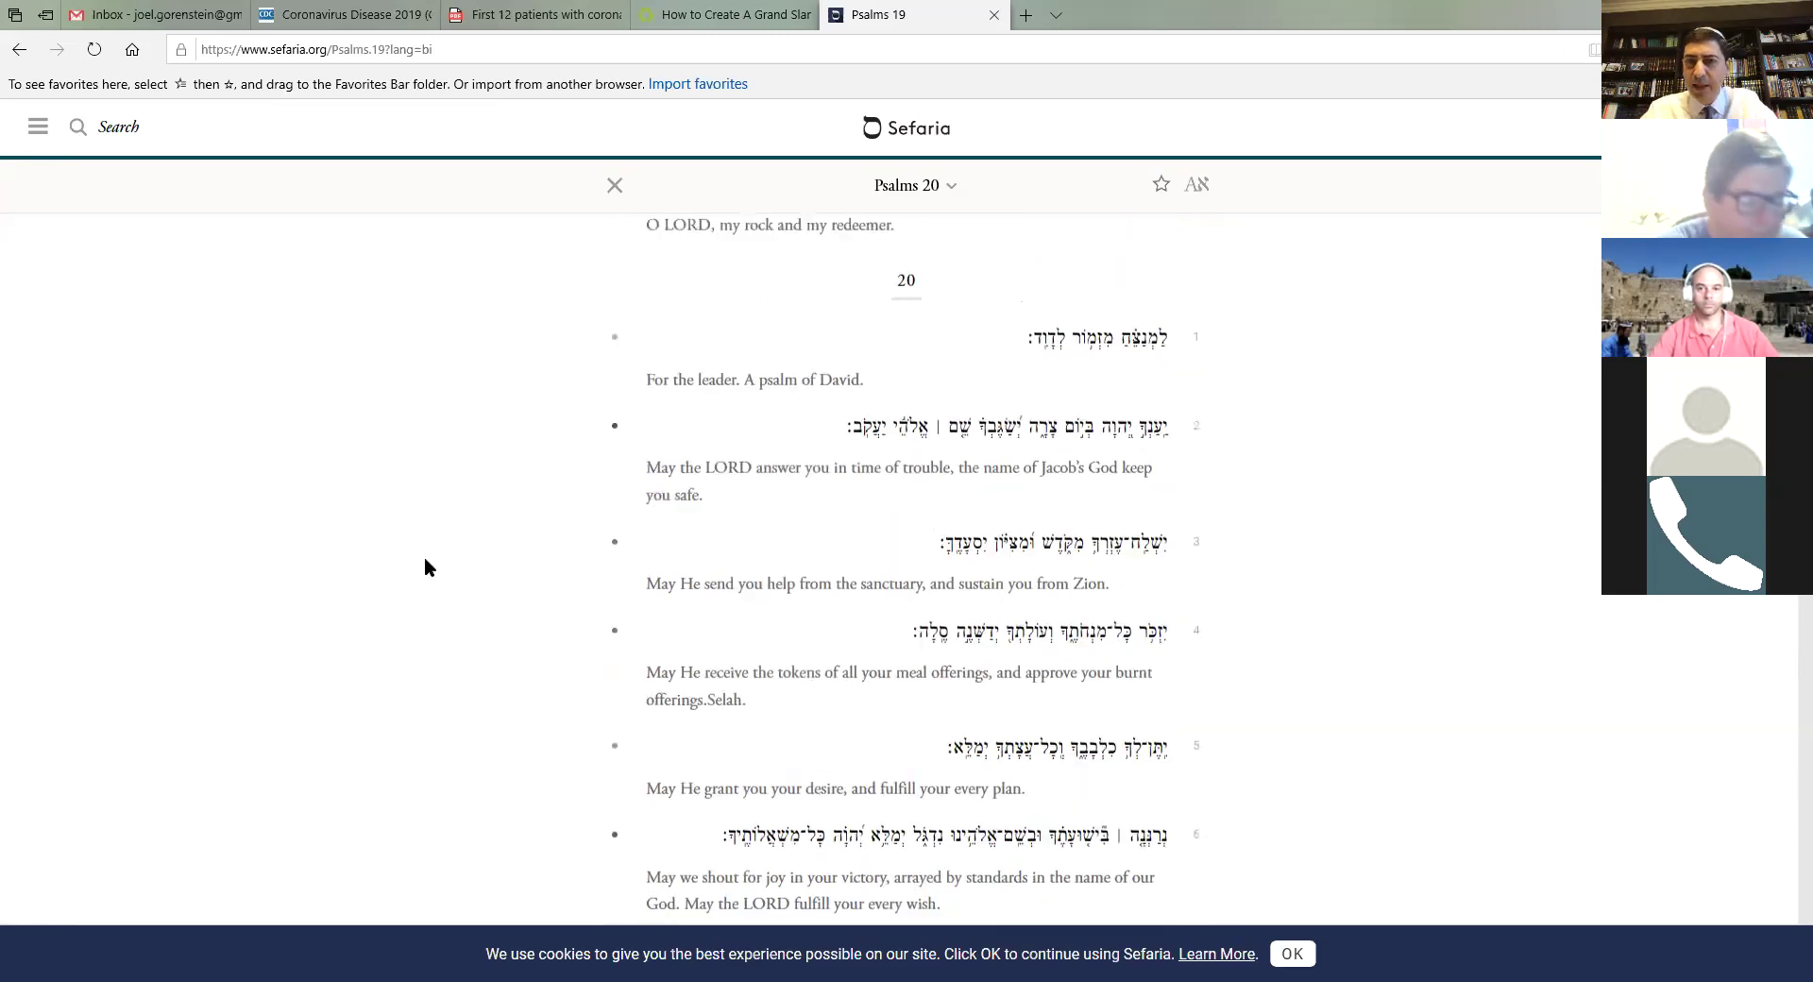
{"action": "scroll", "coordinate": [424, 567], "scroll_direction": "up", "scroll_amount": 1}
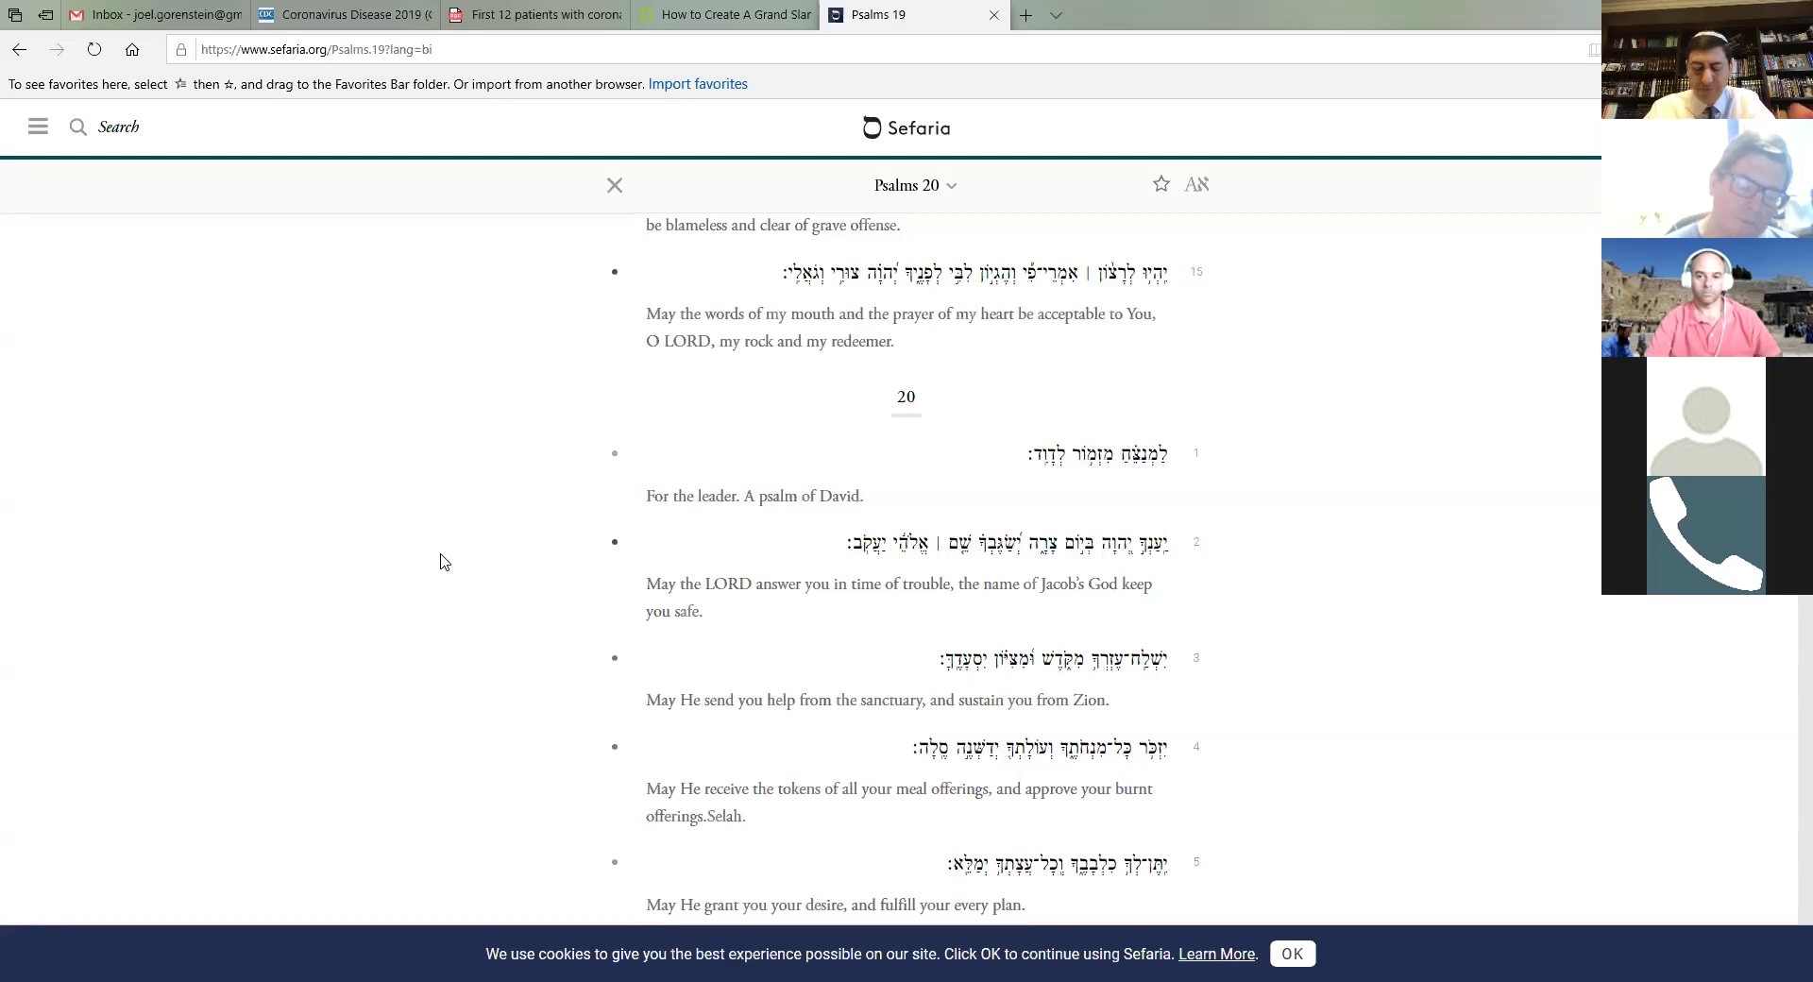
{"action": "scroll", "coordinate": [439, 562], "scroll_direction": "down", "scroll_amount": 3}
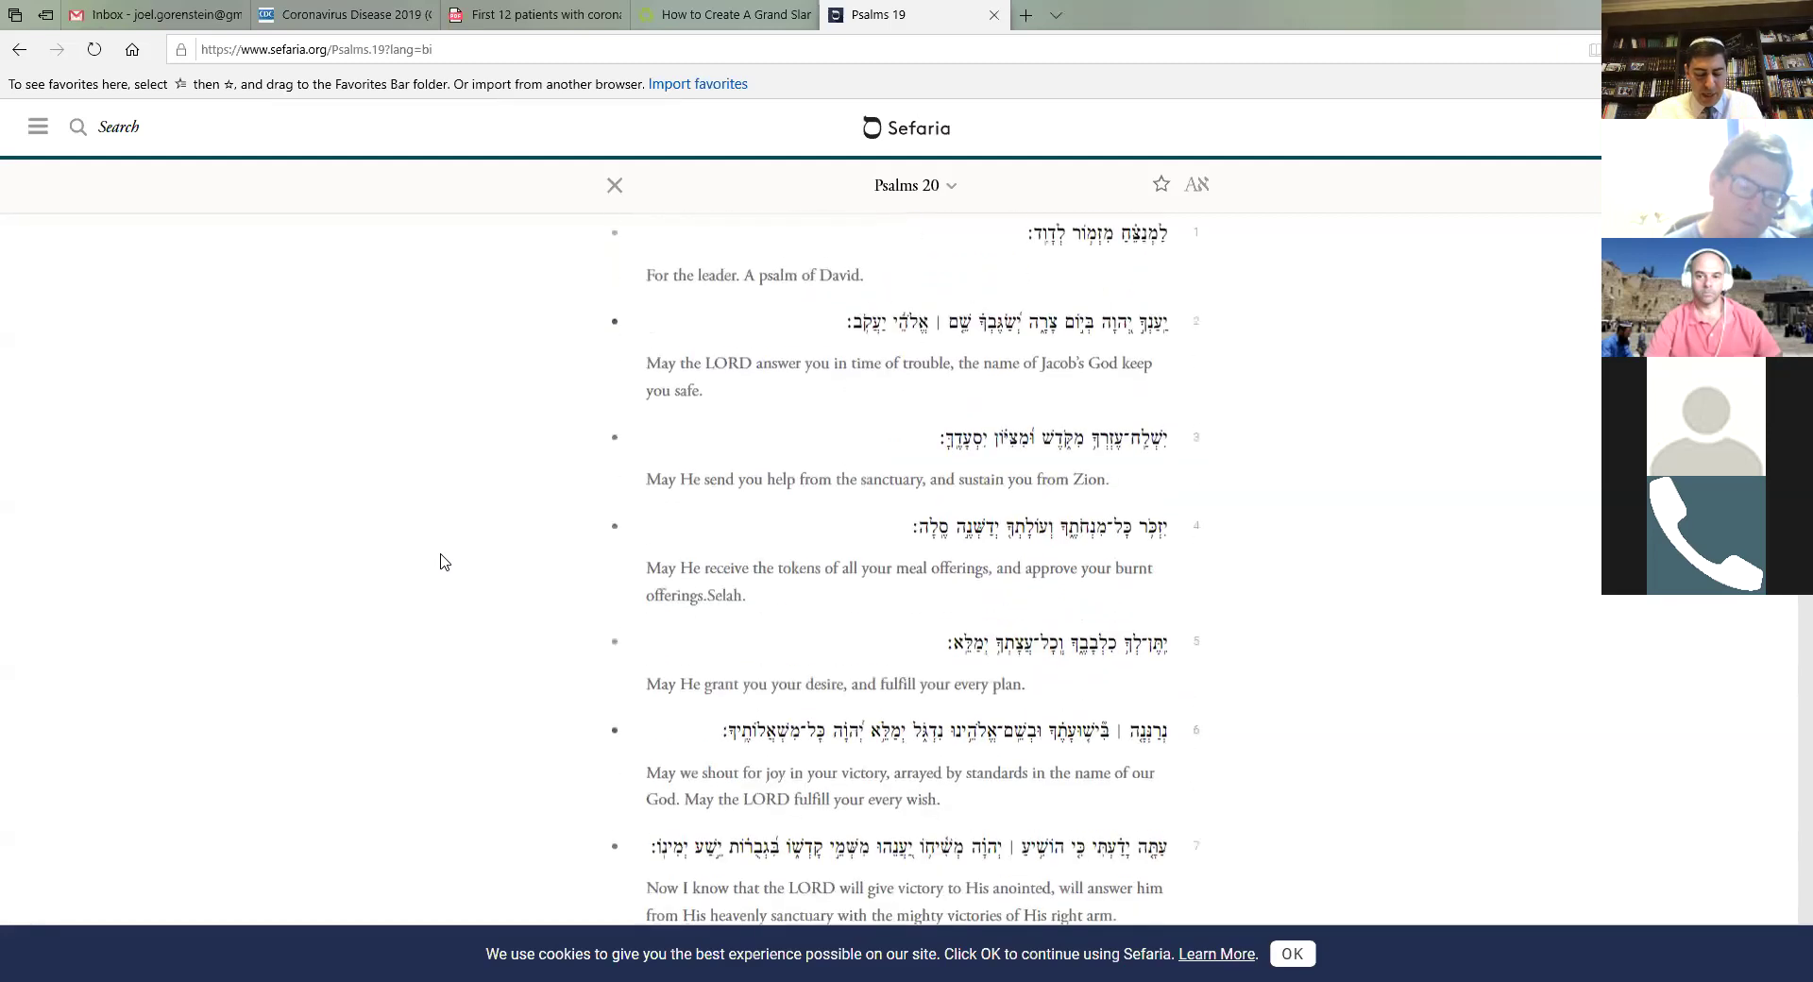
Step: Open verse 3's resources, look up מִקֹּדֶשׁ, then select verse 3's English translation
{"action": "left_click", "coordinate": [980, 444]}
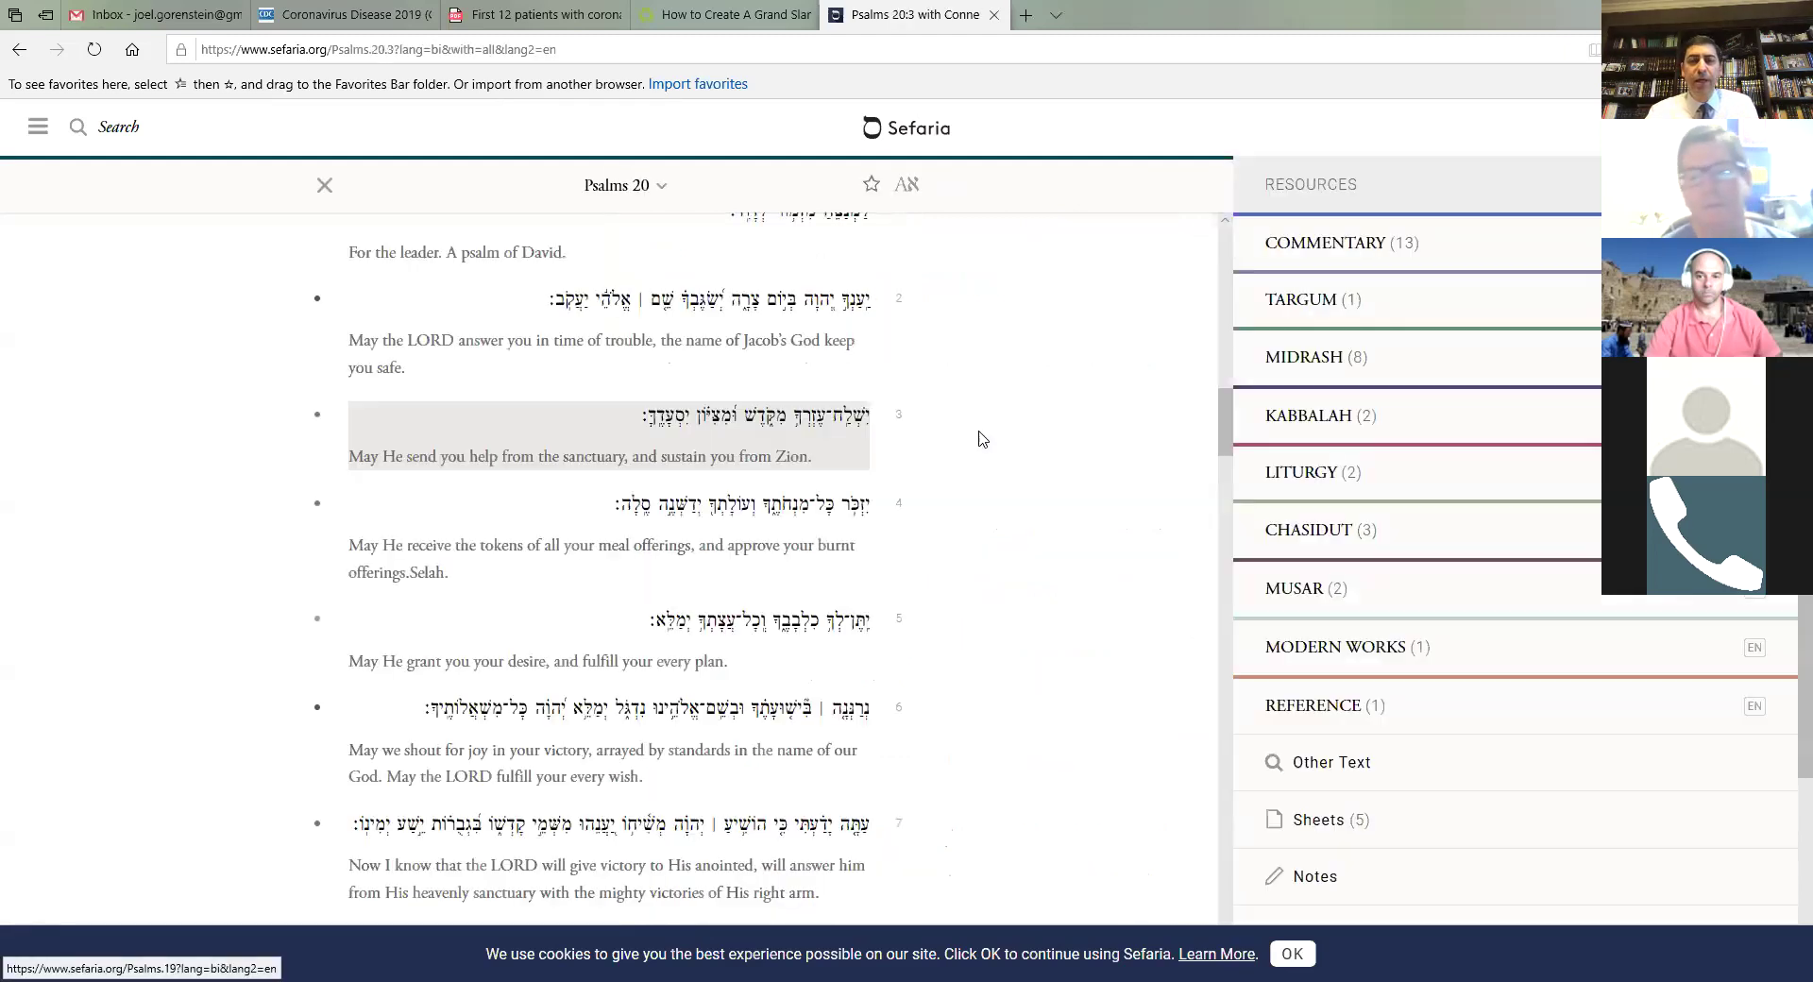
{"action": "double_click", "coordinate": [765, 414]}
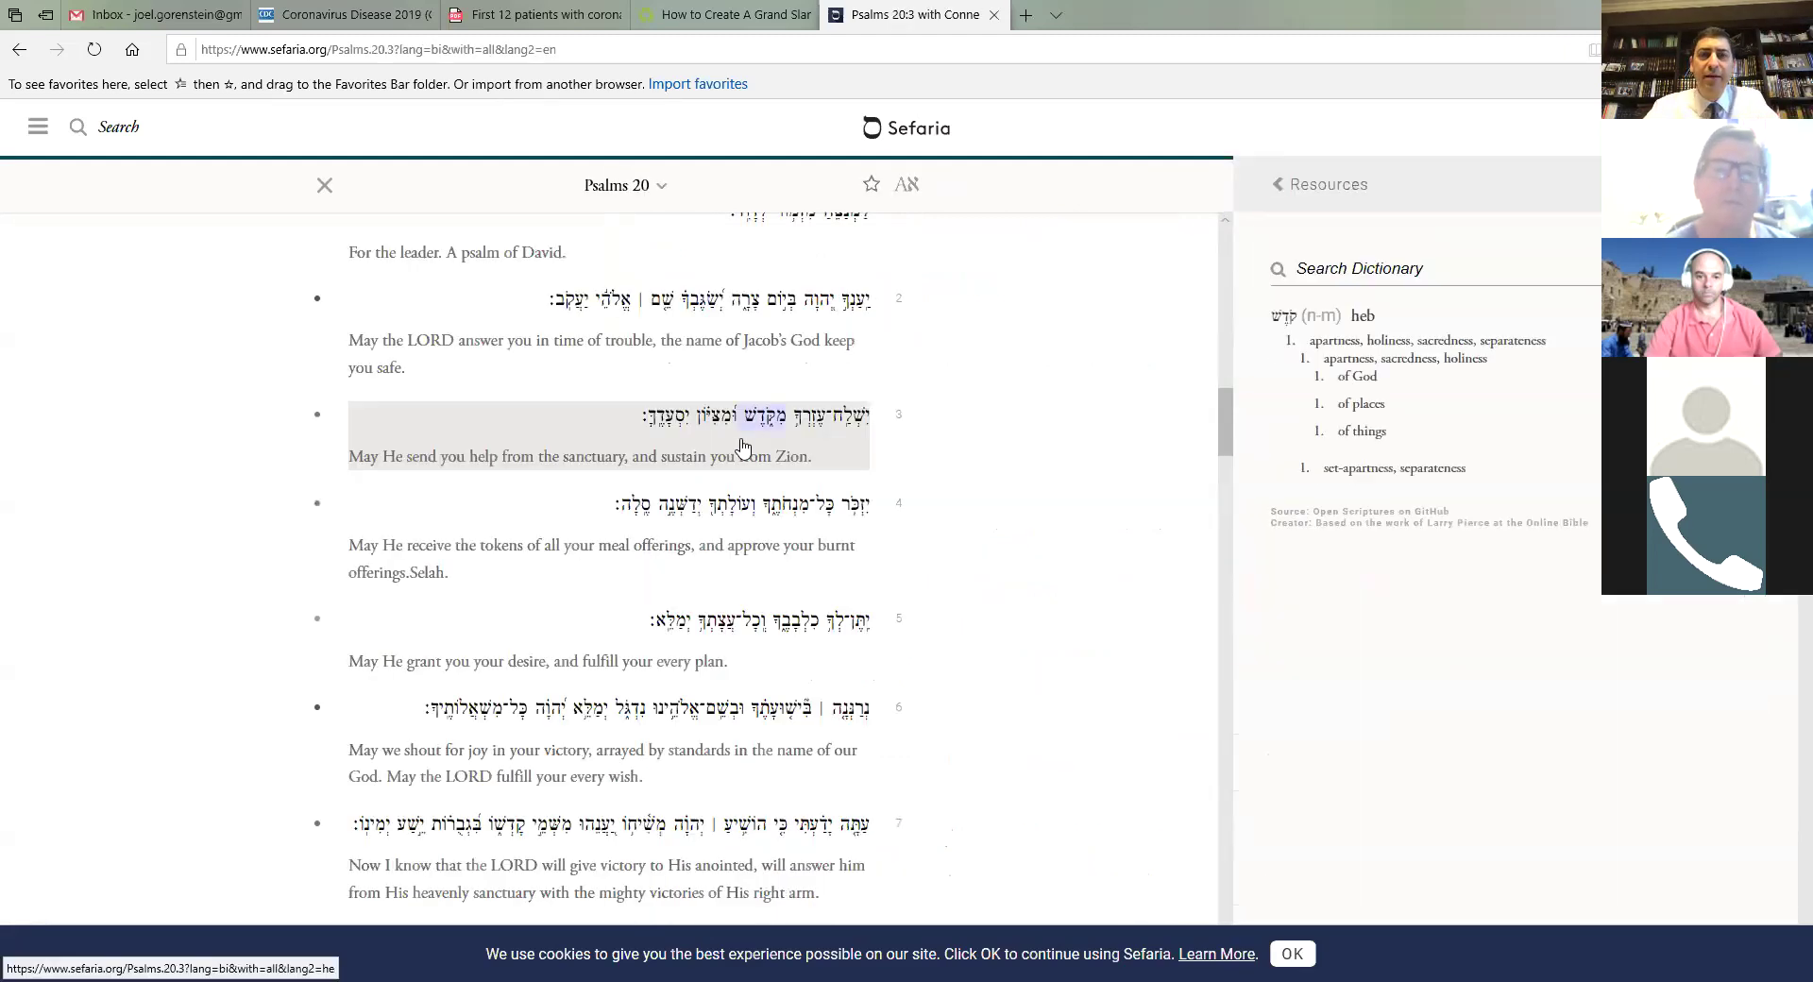
{"action": "left_click", "coordinate": [569, 454]}
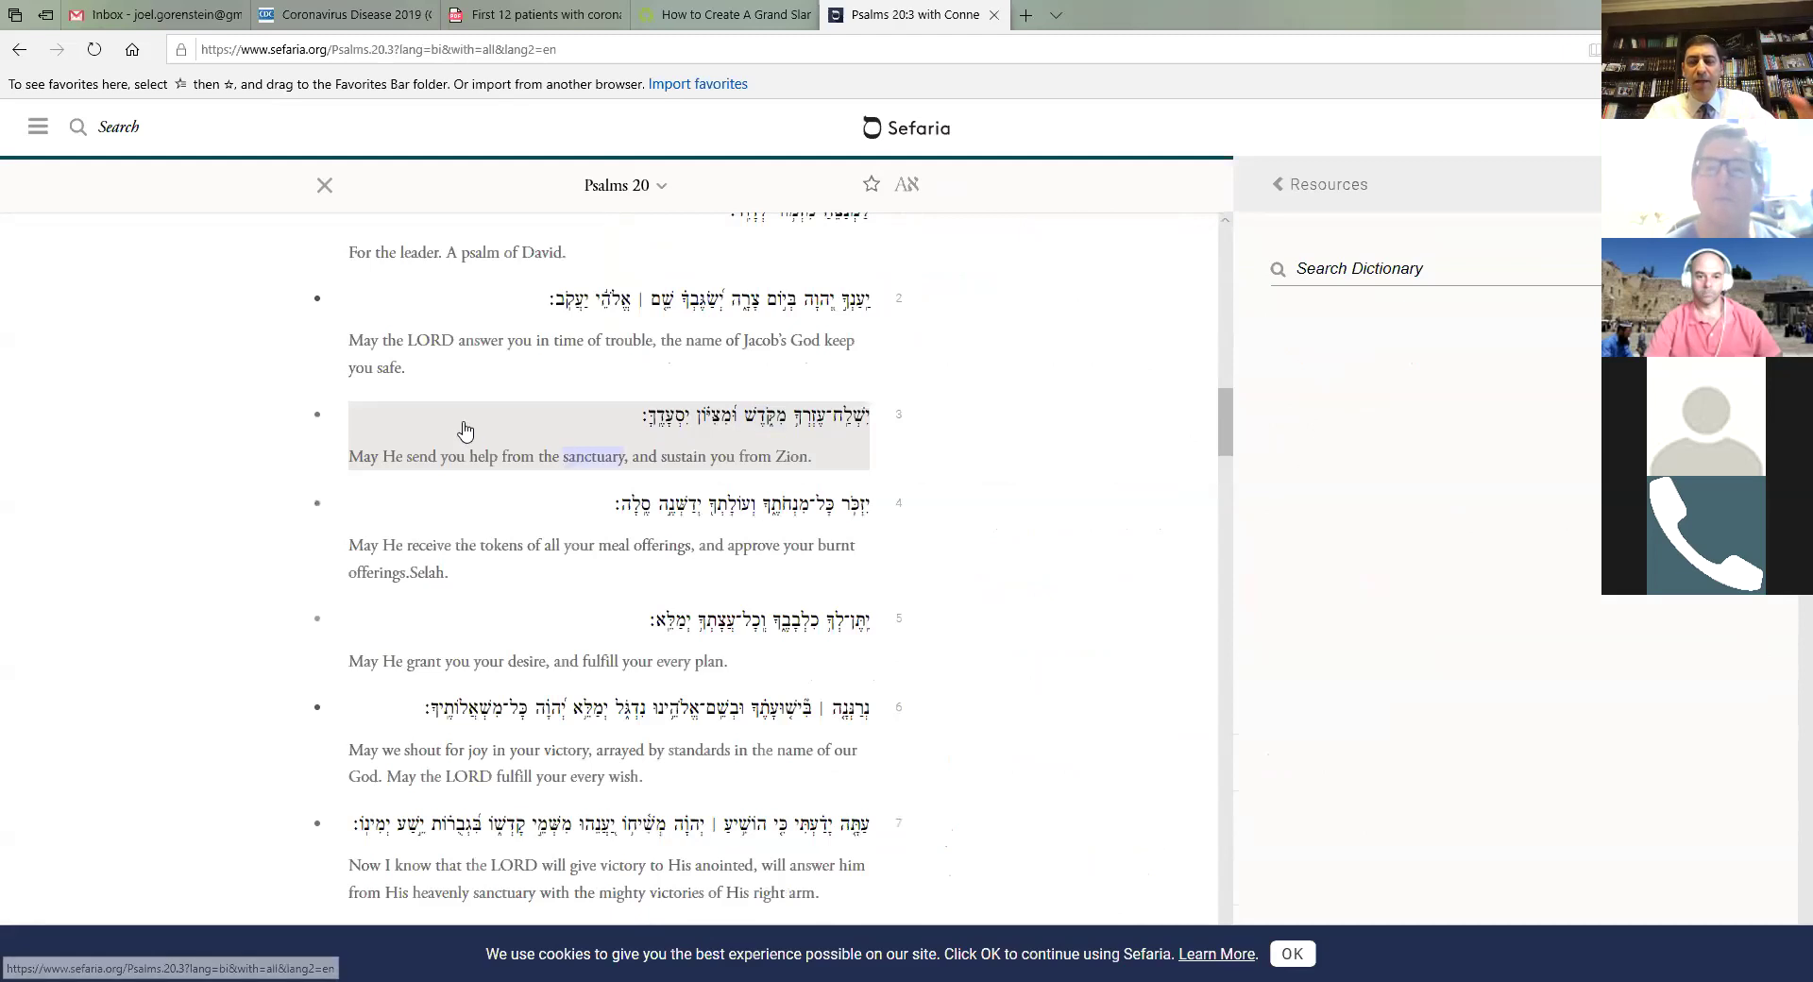
{"action": "triple_click", "coordinate": [1034, 494]}
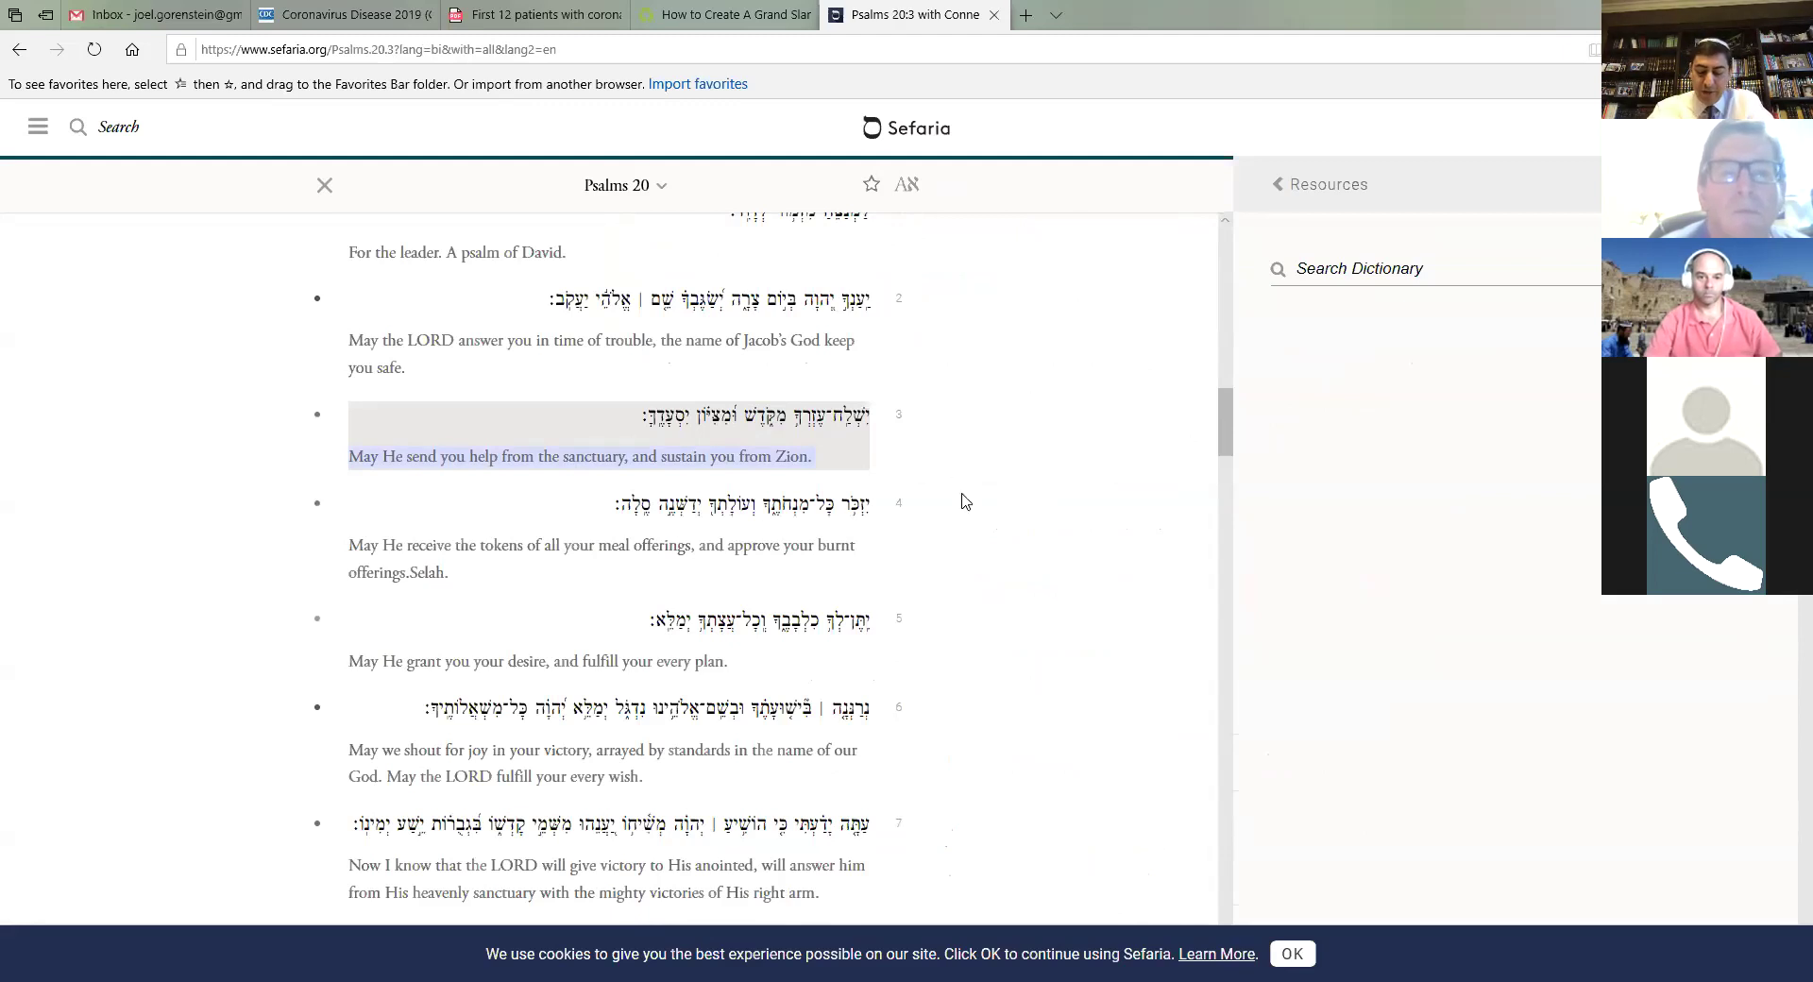
{"action": "scroll", "coordinate": [1001, 482], "scroll_direction": "down", "scroll_amount": 2}
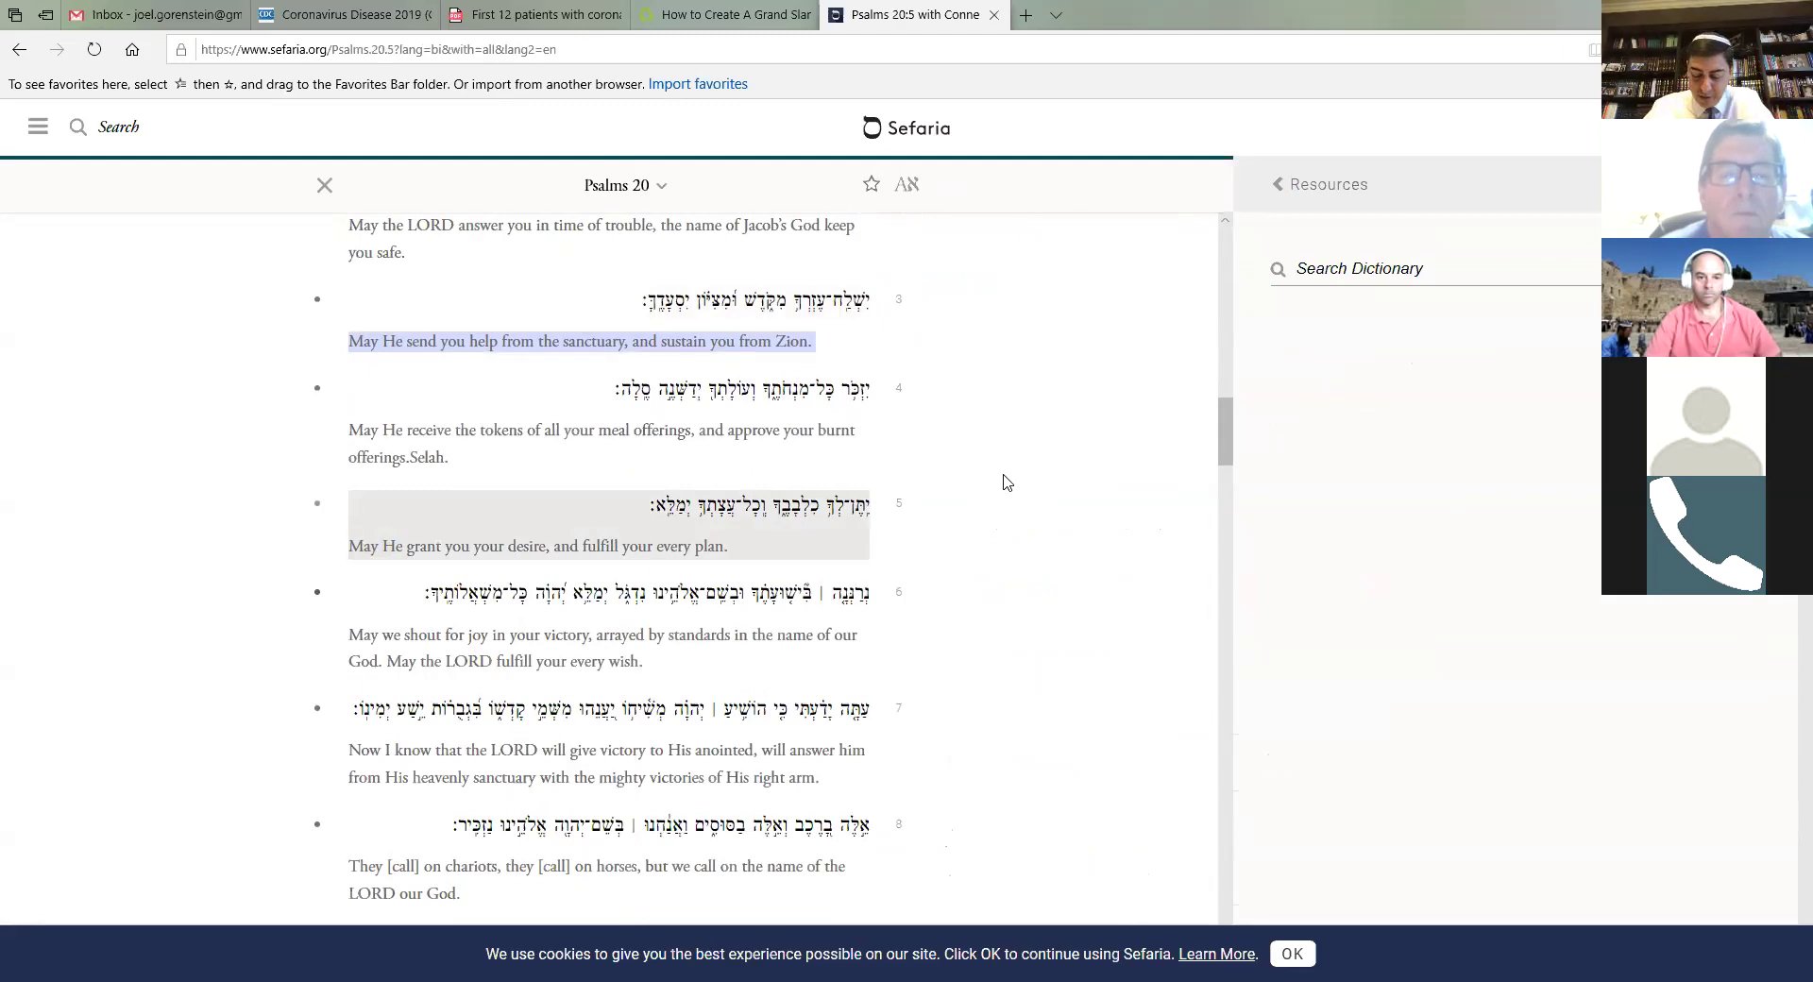
{"action": "scroll", "coordinate": [1003, 483], "scroll_direction": "down", "scroll_amount": 2}
Step: Look up verse 6's Hebrew word for salvation and make verse 6 current again
{"action": "left_click", "coordinate": [803, 497]}
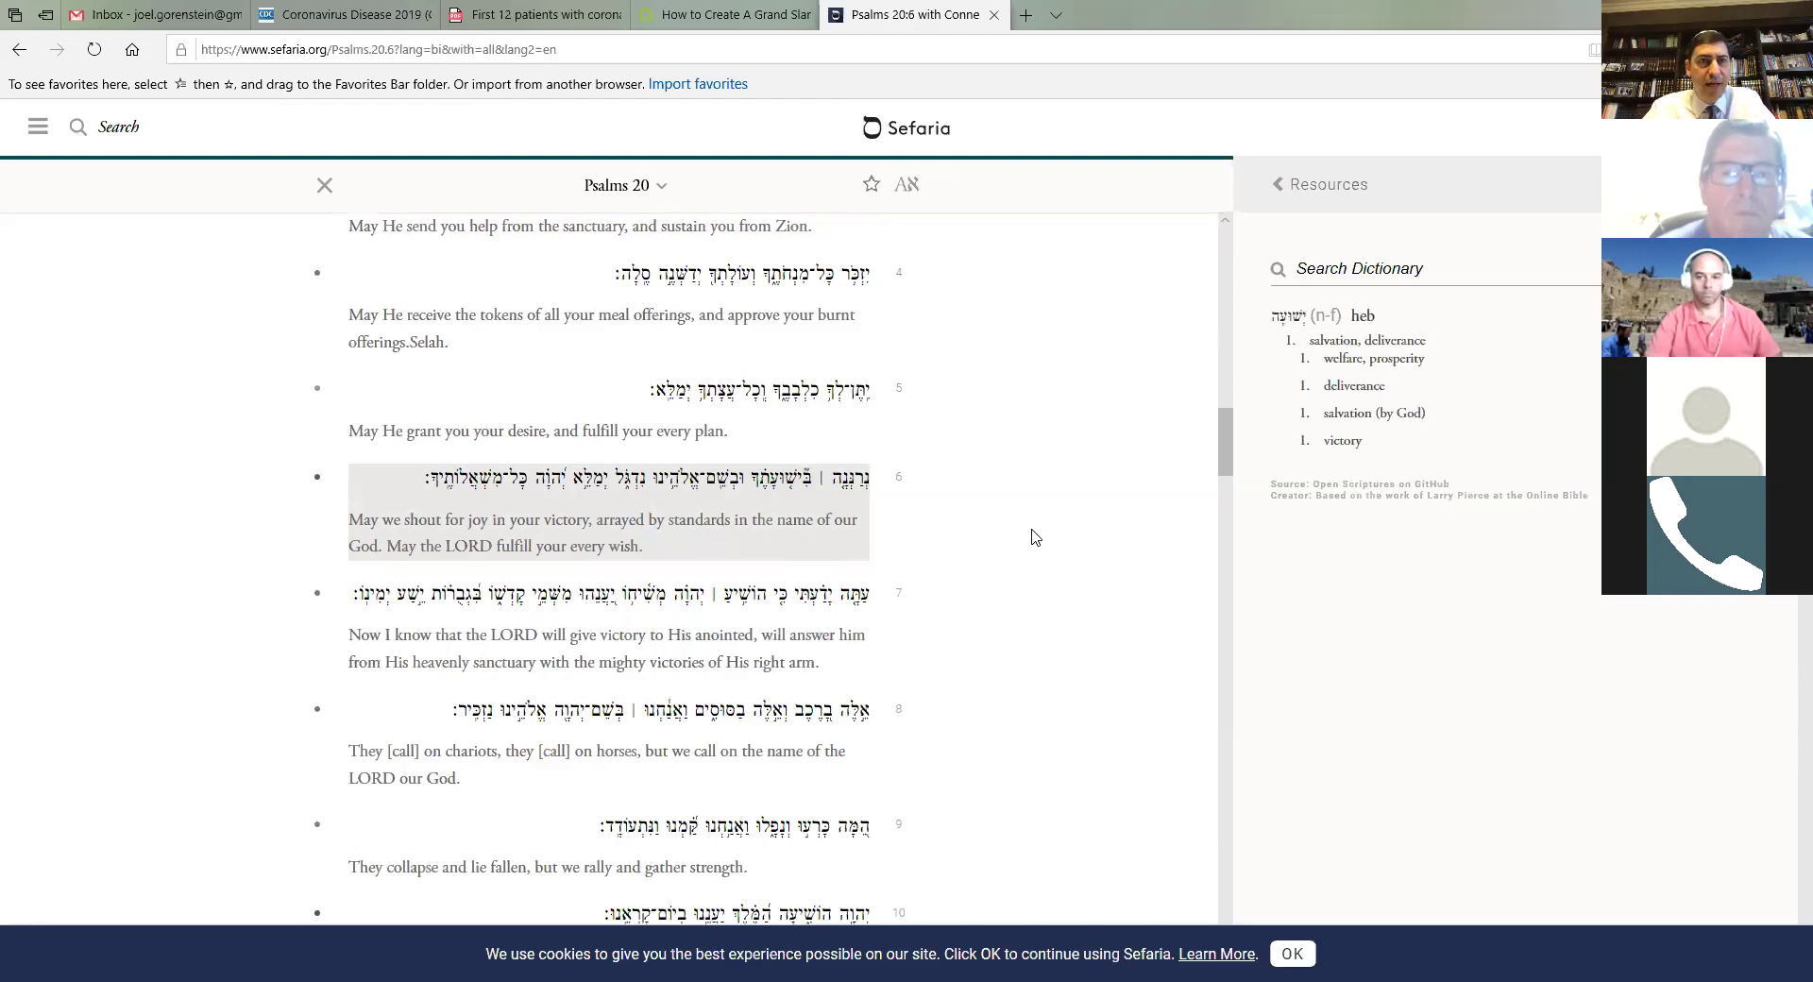
{"action": "scroll", "coordinate": [1035, 539], "scroll_direction": "down", "scroll_amount": 1}
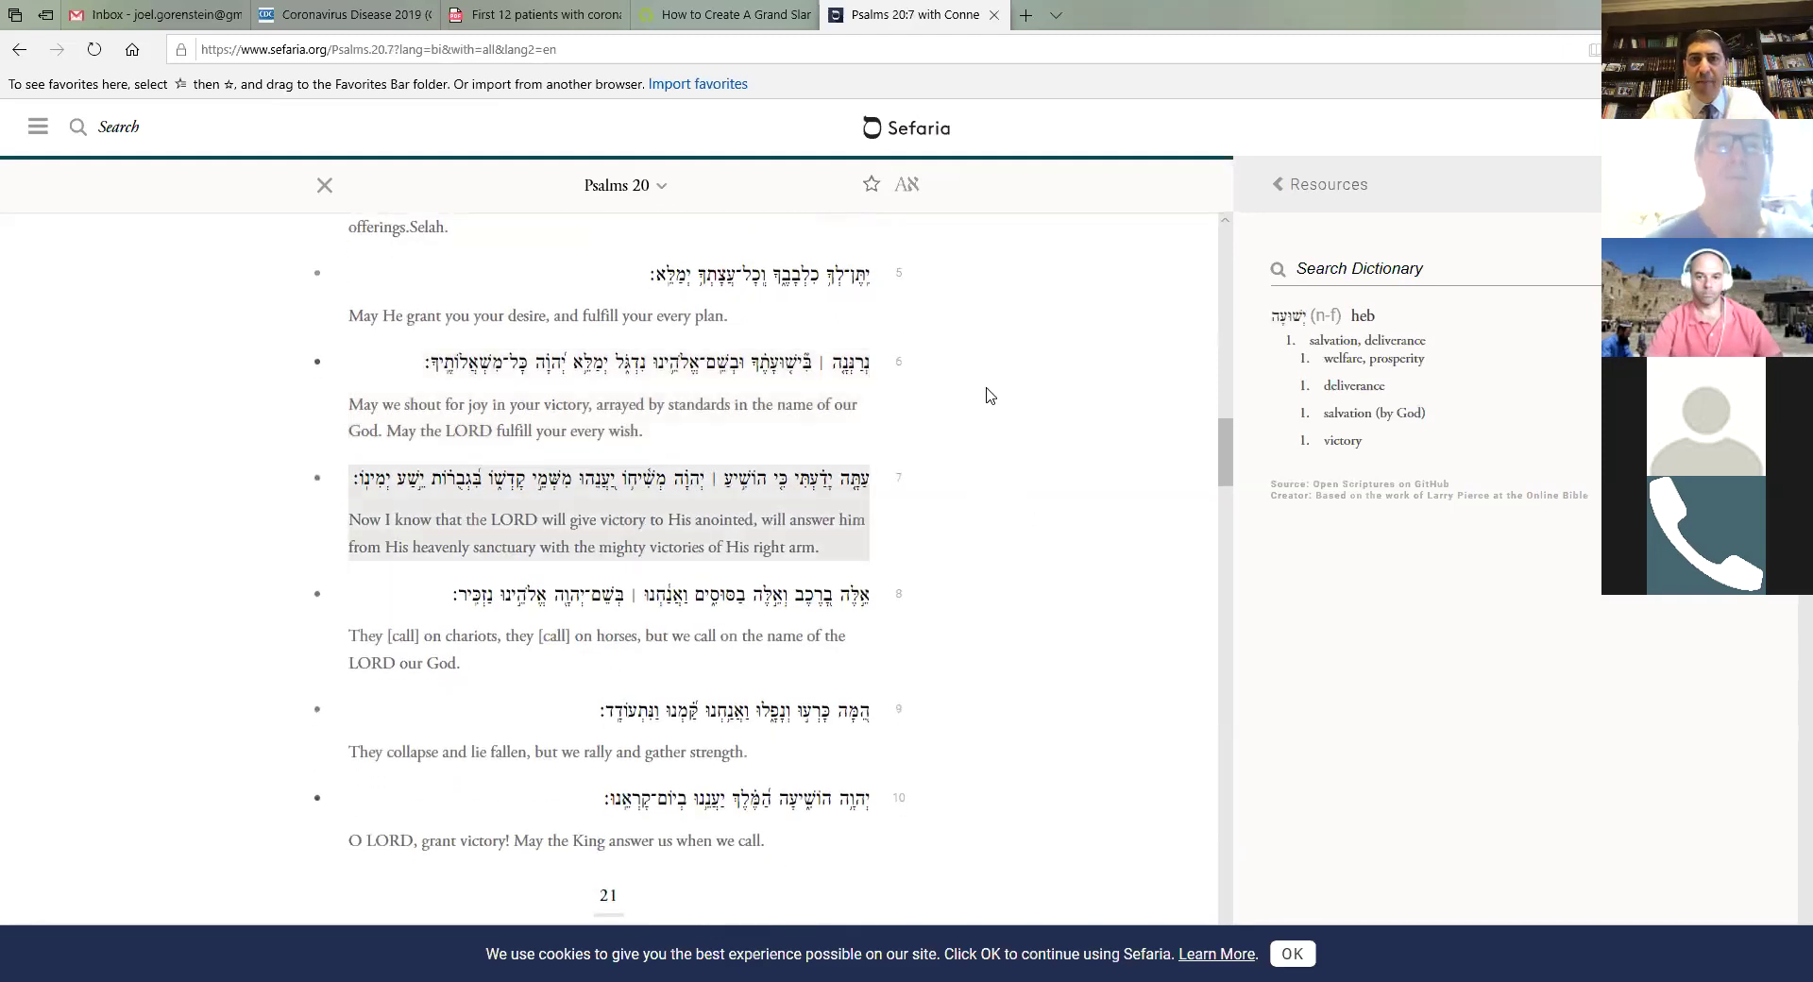
{"action": "left_click", "coordinate": [825, 401]}
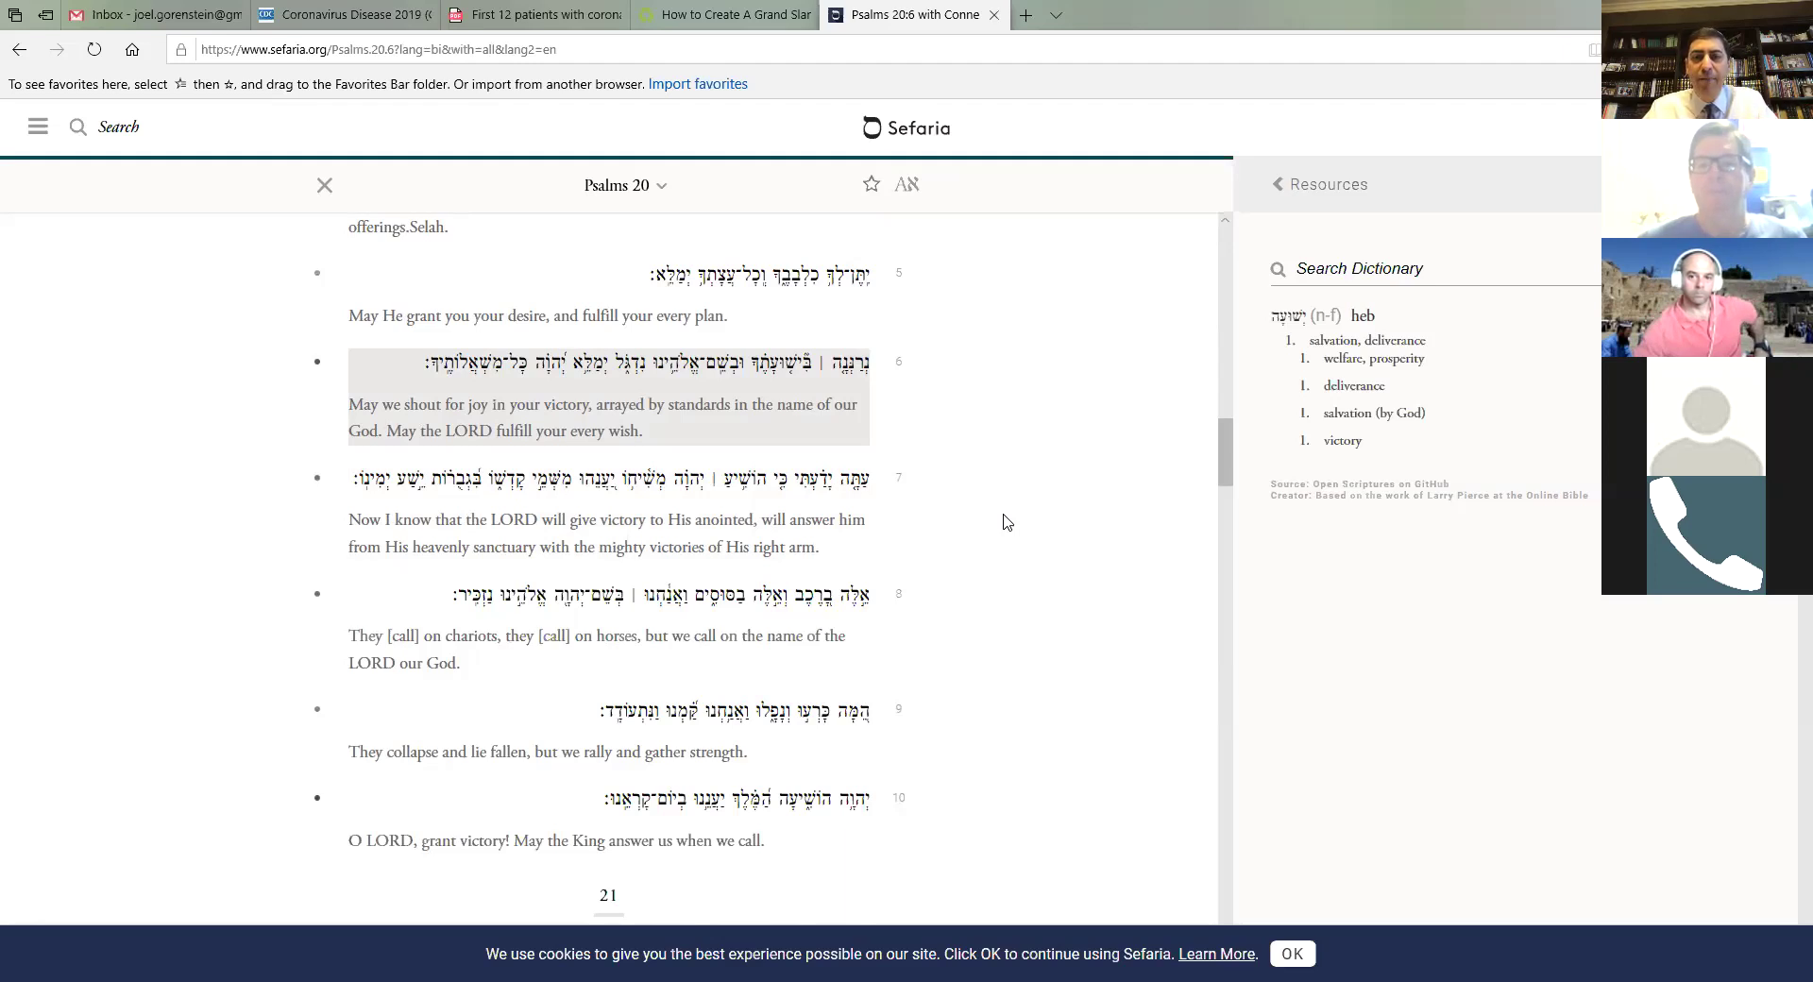
Step: Select Psalm 20 verse 10, then open and dismiss its page options menu
{"action": "left_click", "coordinate": [818, 829]}
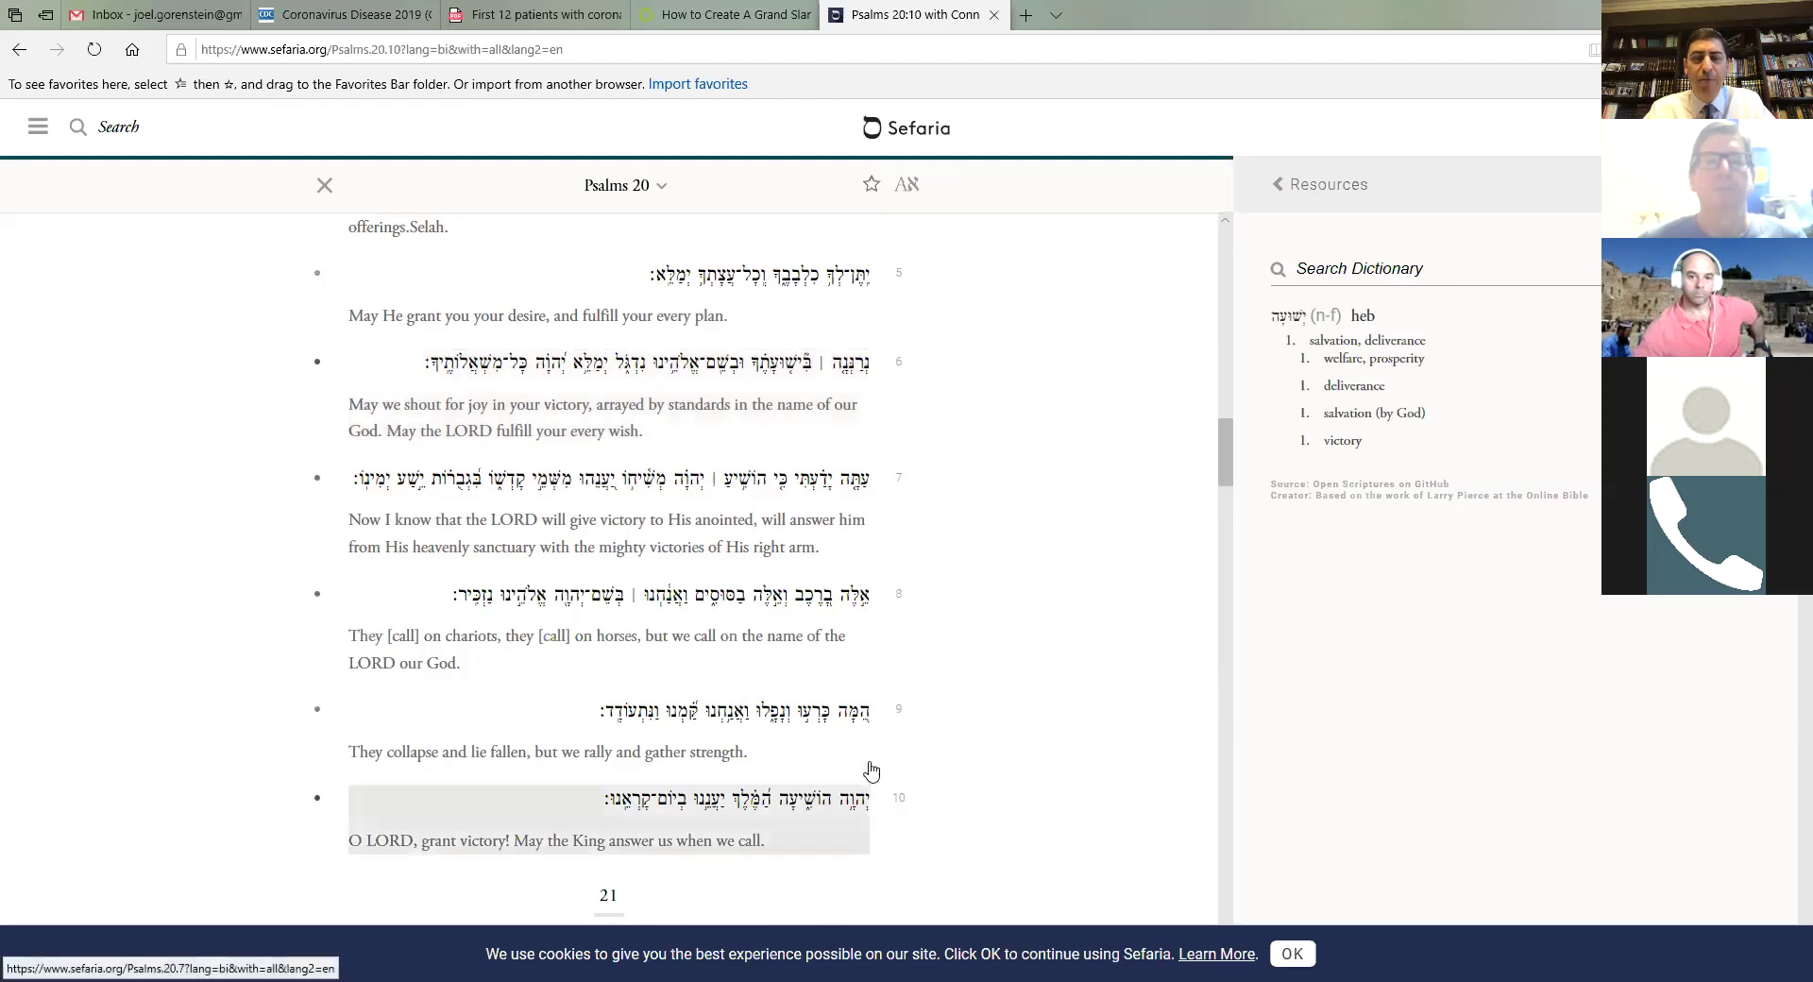
{"action": "scroll", "coordinate": [948, 722], "scroll_direction": "down", "scroll_amount": 2}
{"action": "scroll", "coordinate": [890, 391], "scroll_direction": "down", "scroll_amount": 1}
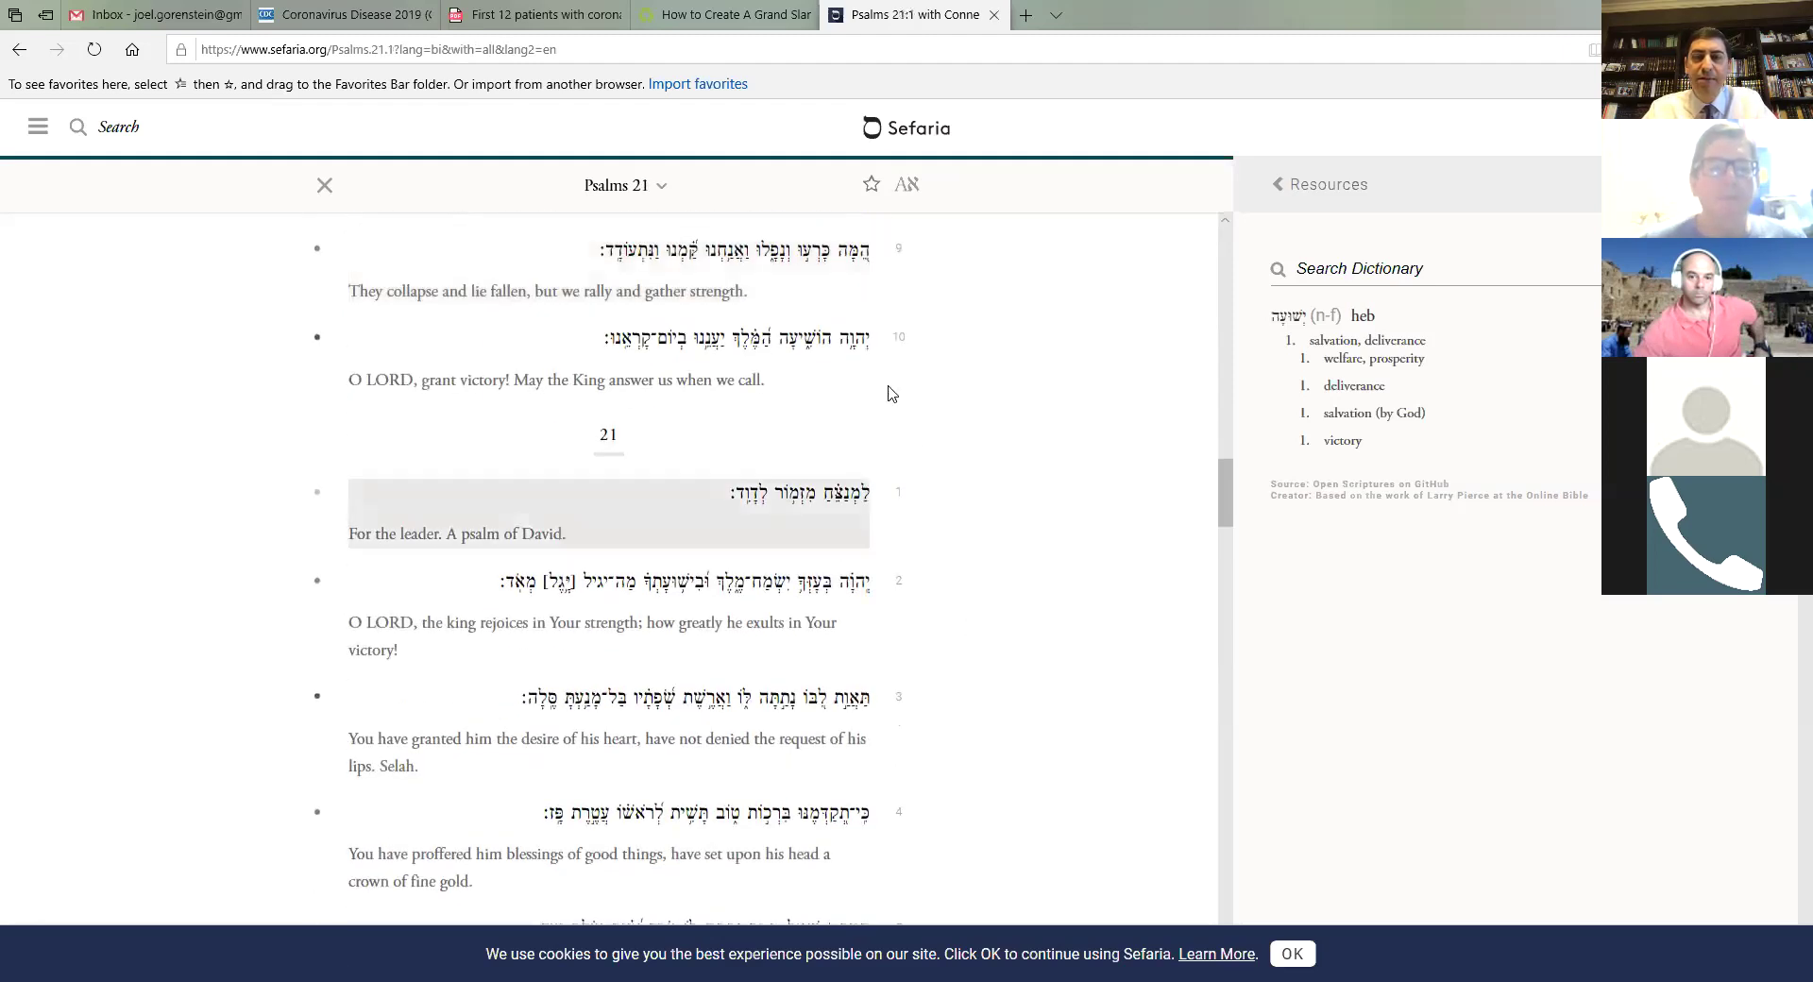
{"action": "left_click", "coordinate": [802, 363]}
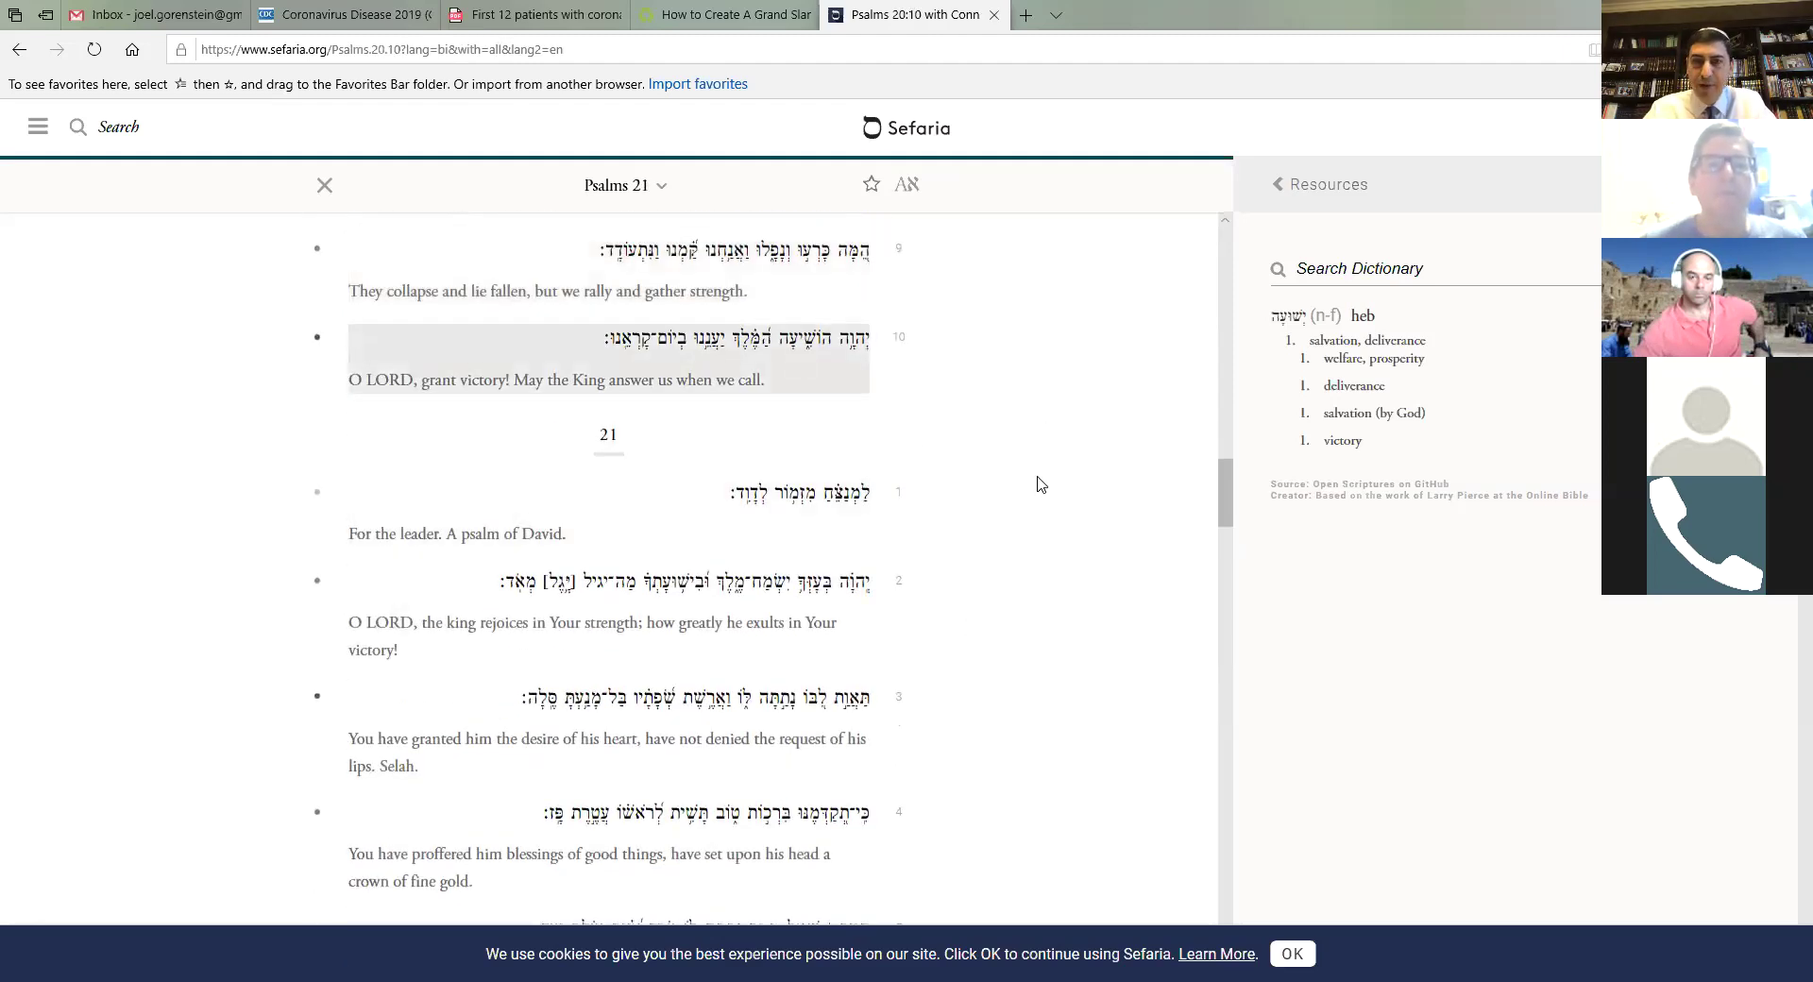
{"action": "right_click", "coordinate": [402, 364]}
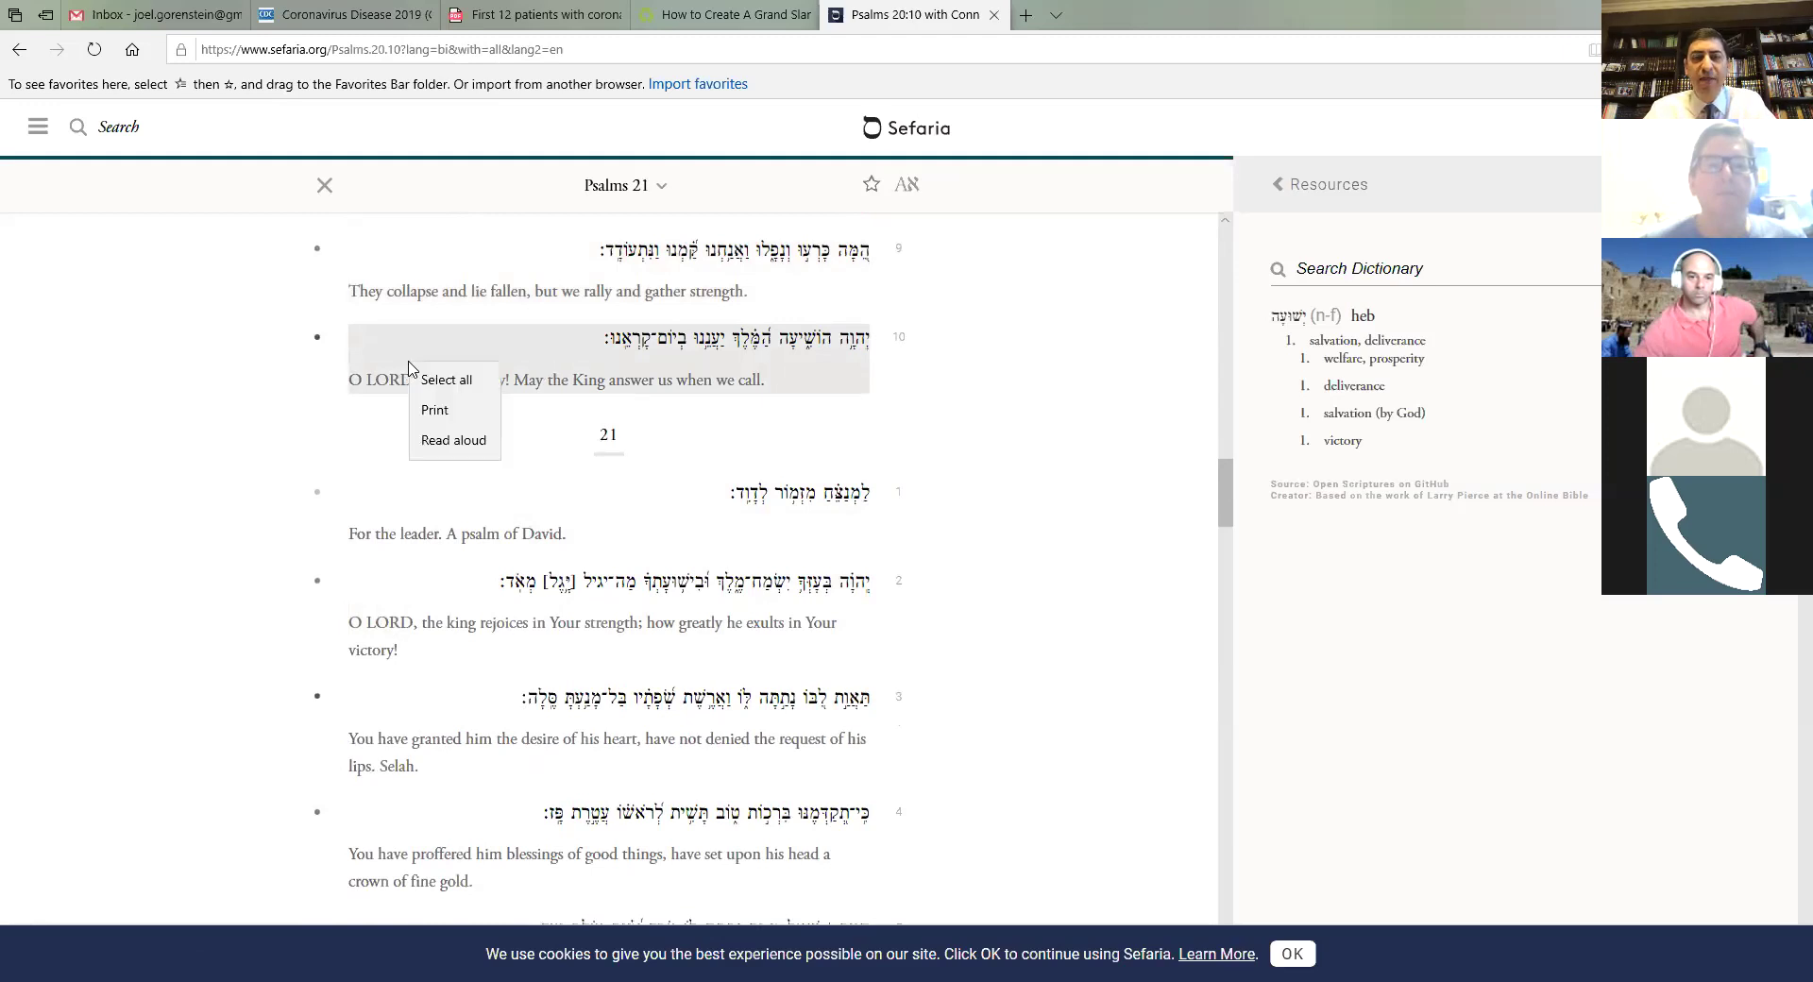
{"action": "key", "text": "Escape"}
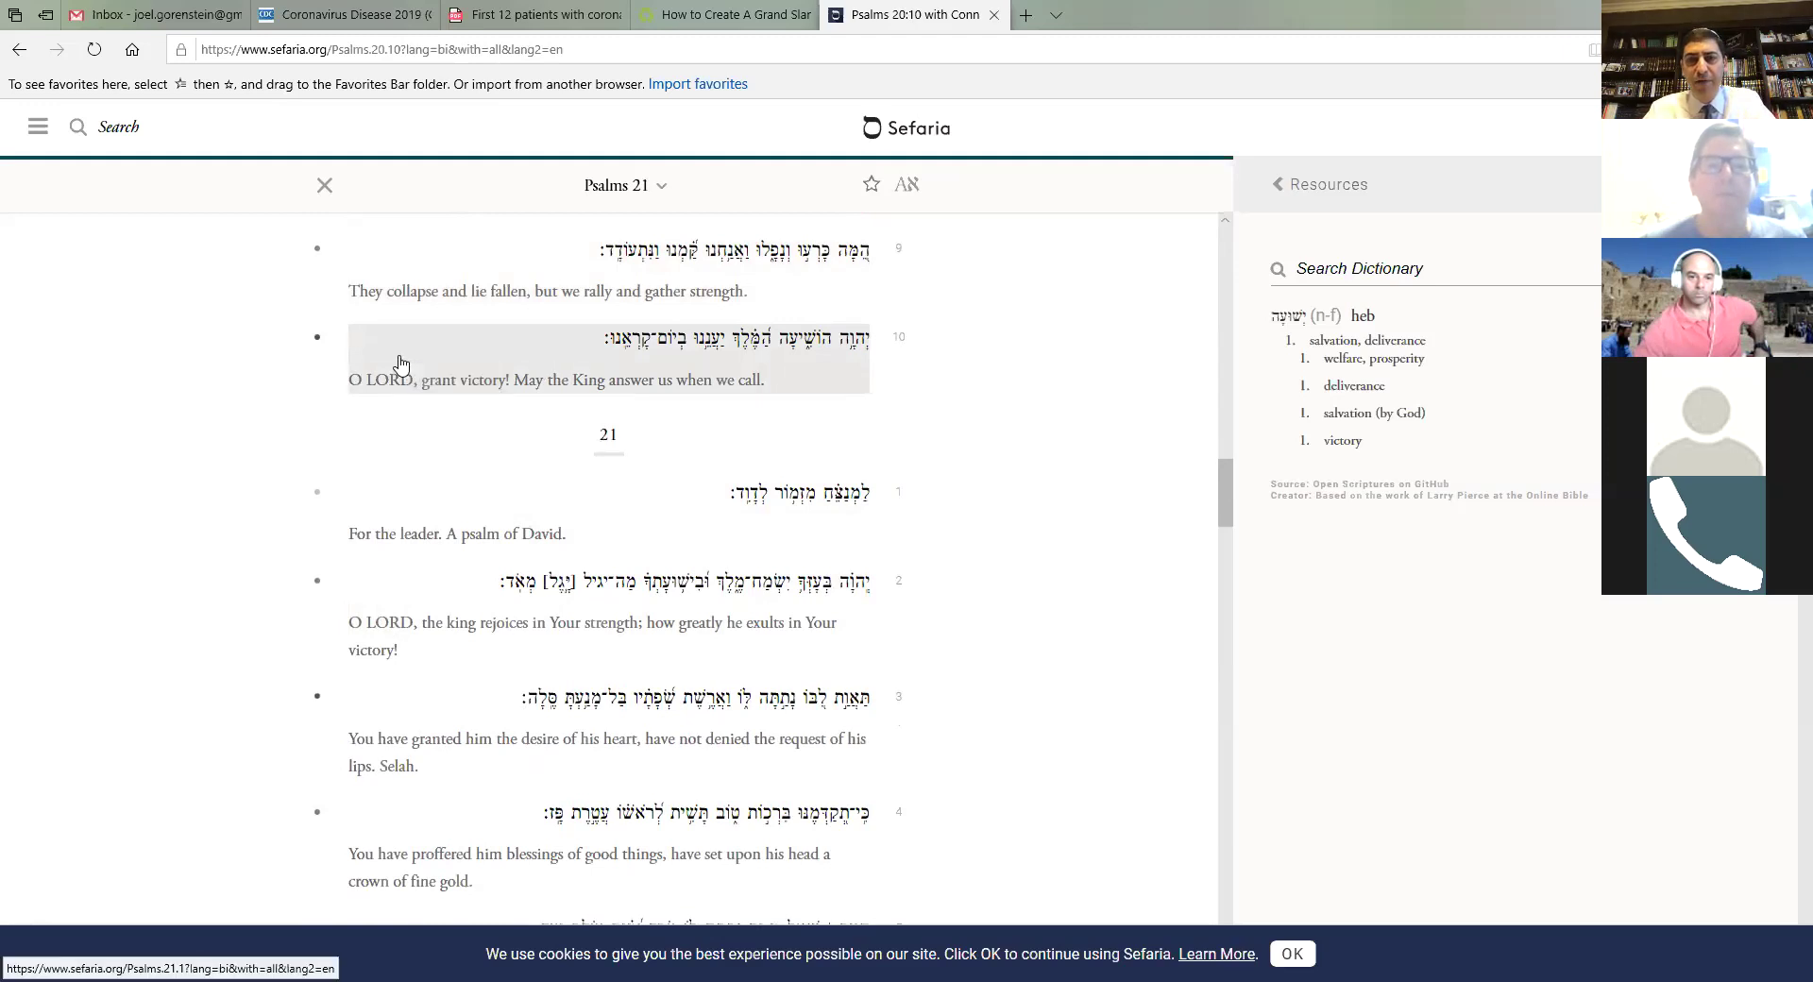